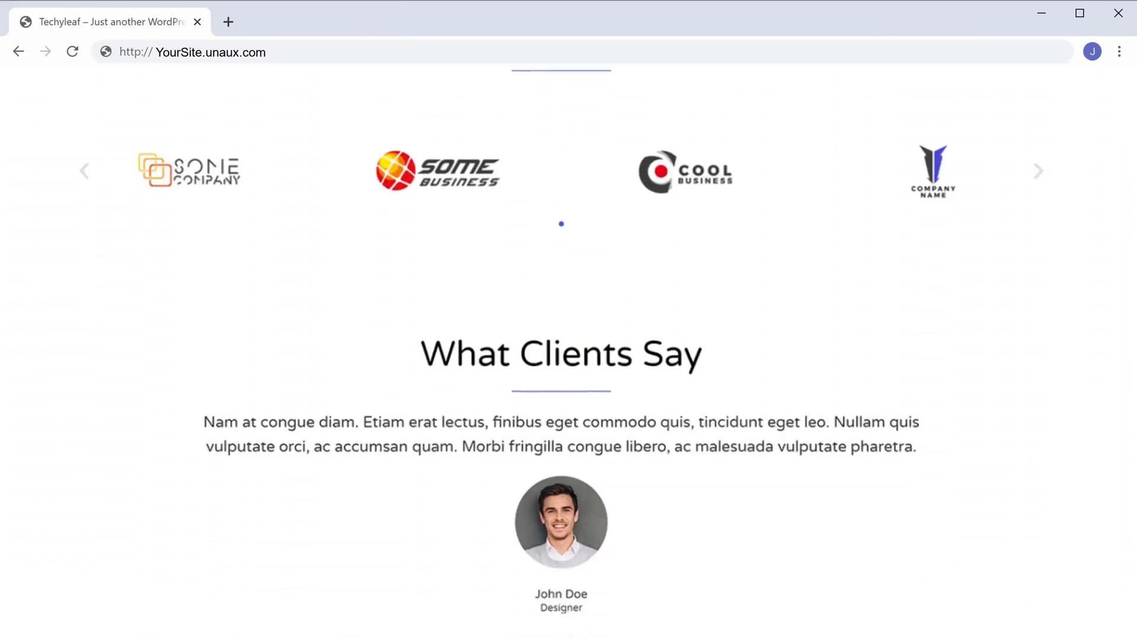
scroll(569, 350, "down", 1)
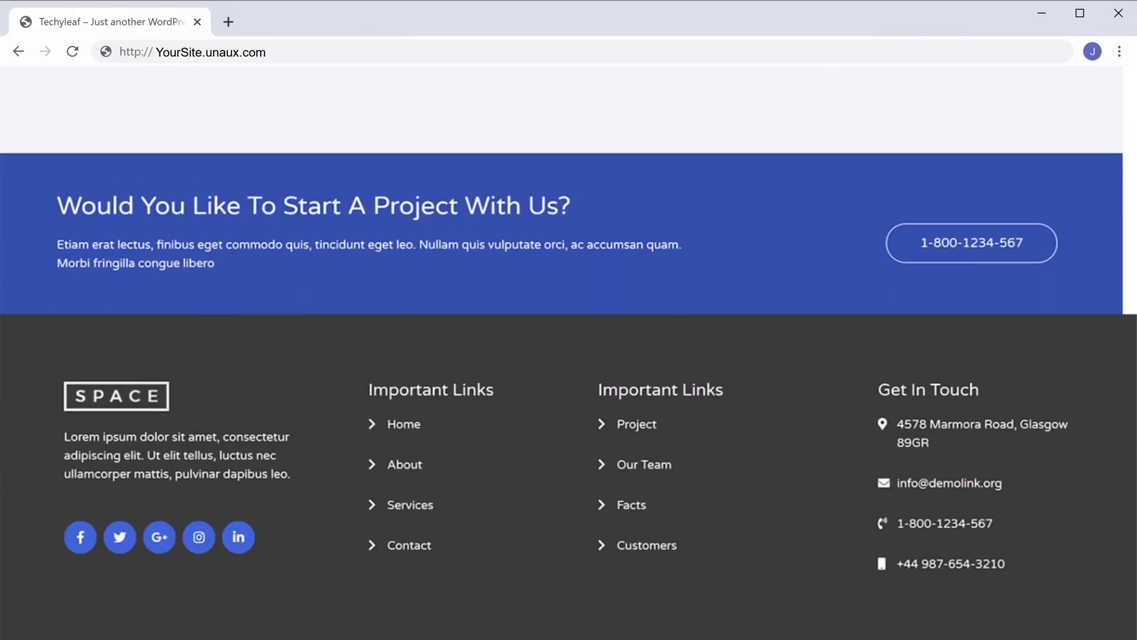
- Drop an Image widget at the top of the hero section and add a Text Editor widget below
scroll(568, 350, "up", 20)
scroll(569, 349, "up", 3)
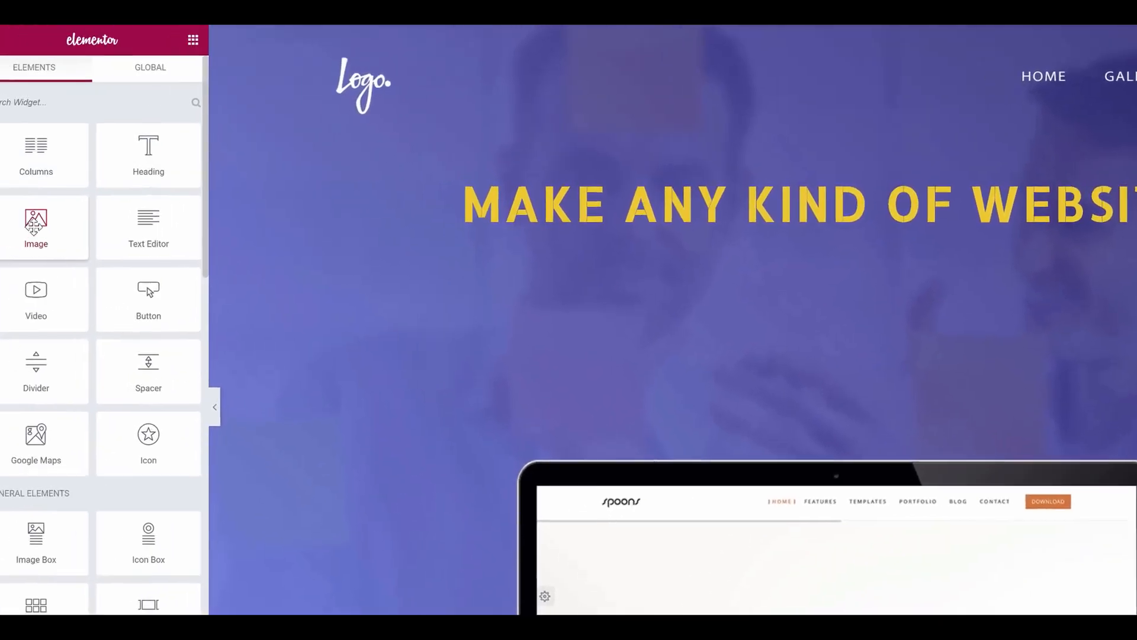
left_click_drag(35, 227, 835, 178)
left_click_drag(173, 225, 829, 340)
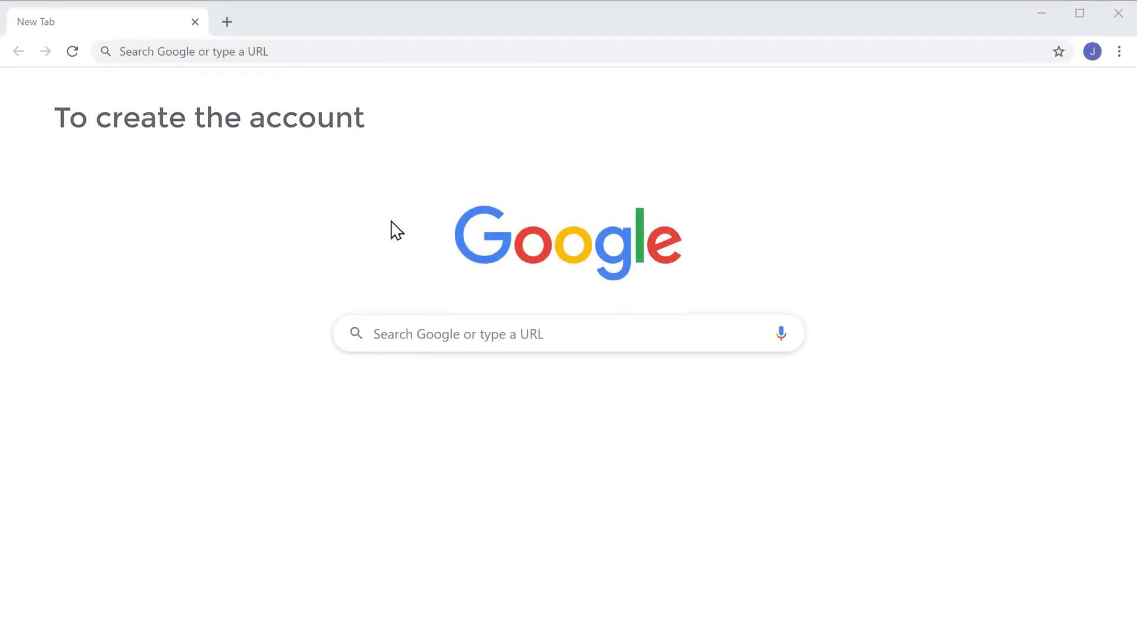
- Go to the profreehost.com website
left_click(315, 59)
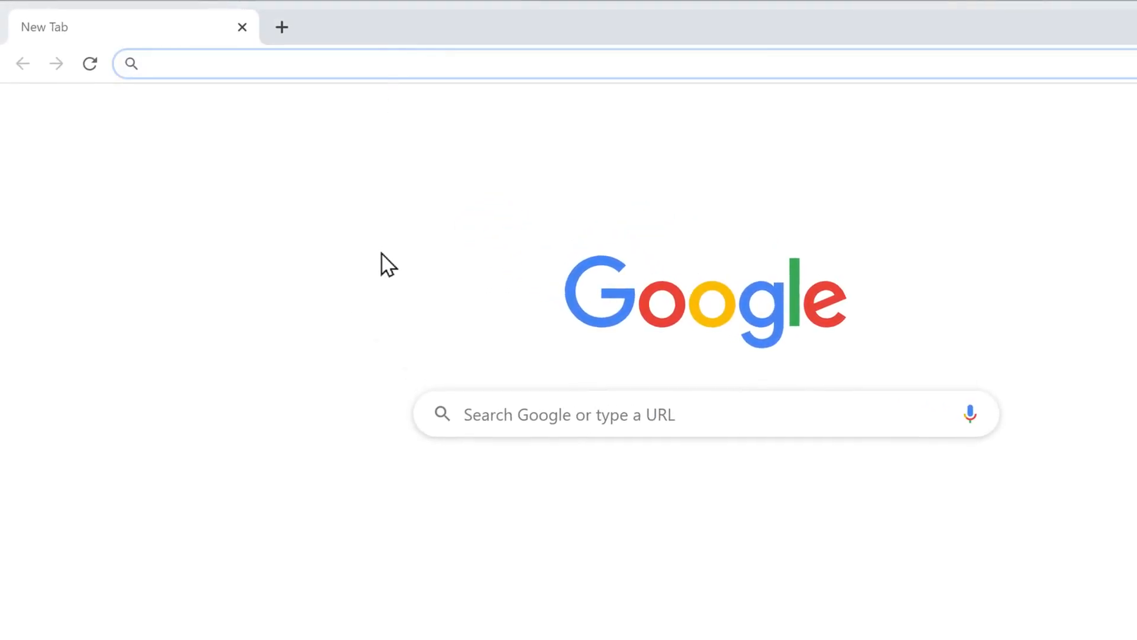
type("profreehost.com")
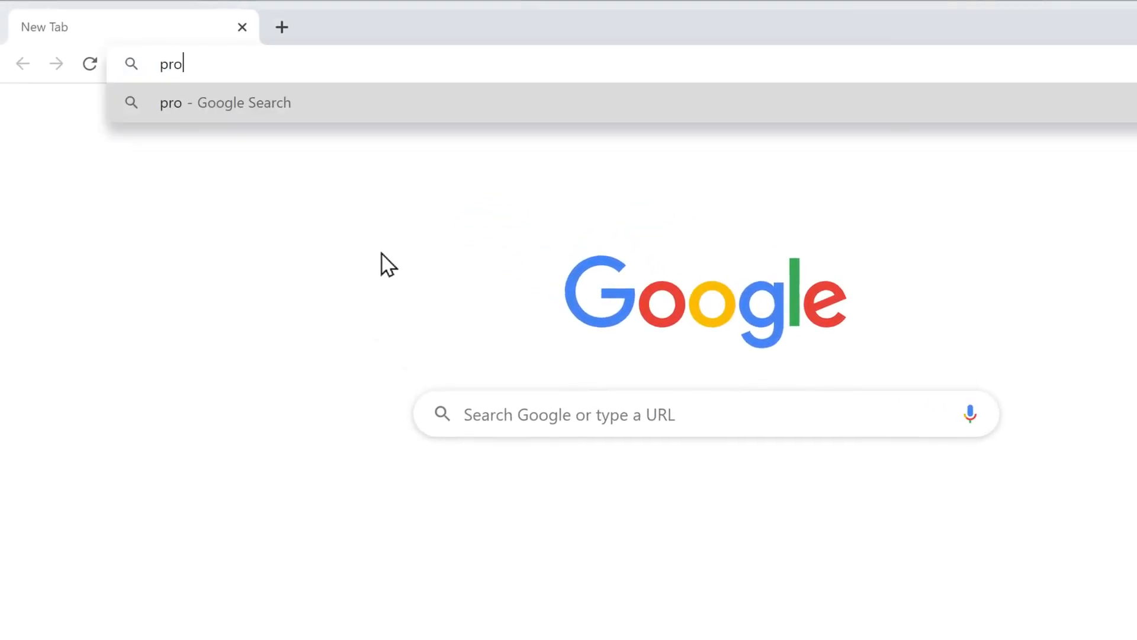
key("Return")
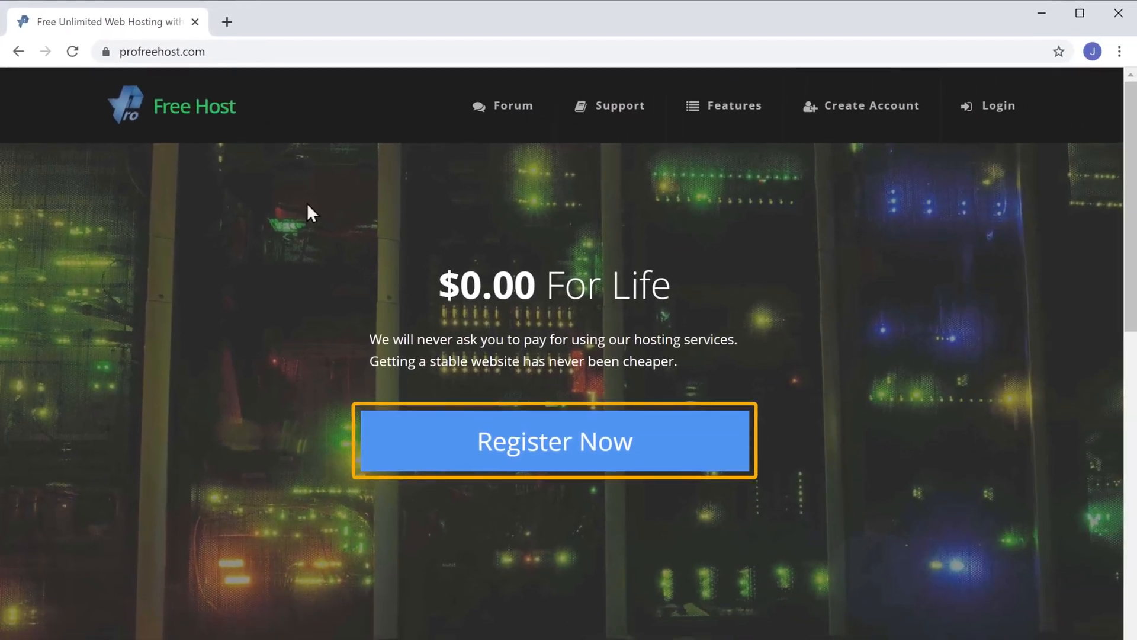
- Register a ProFreeHost account with an e-mail address and password
left_click(532, 465)
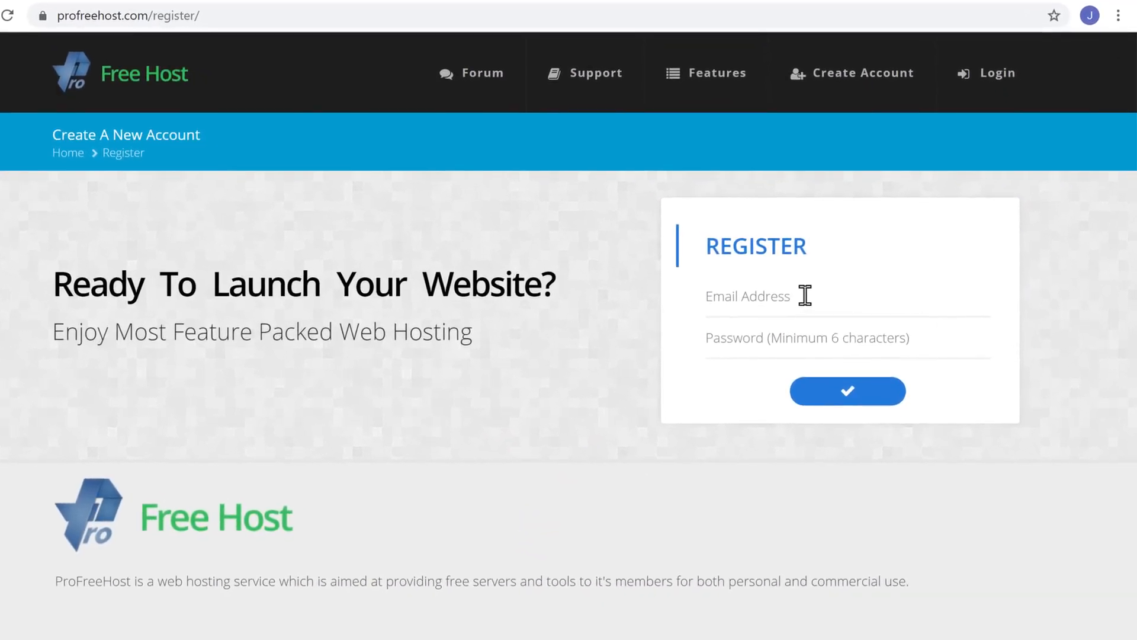
left_click(805, 295)
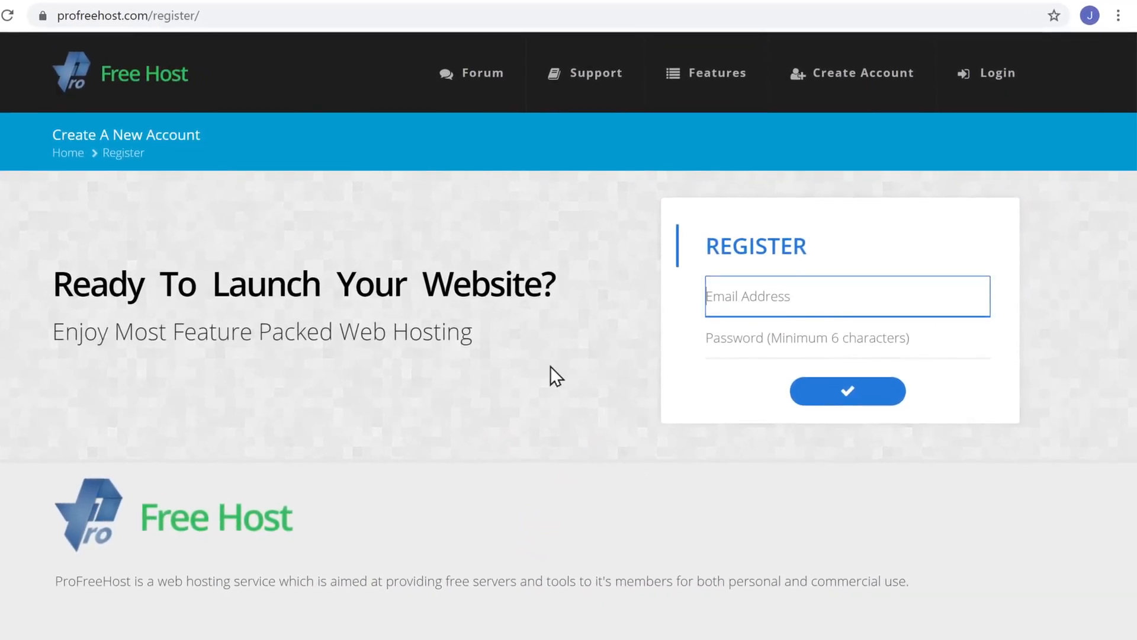
key("Tab")
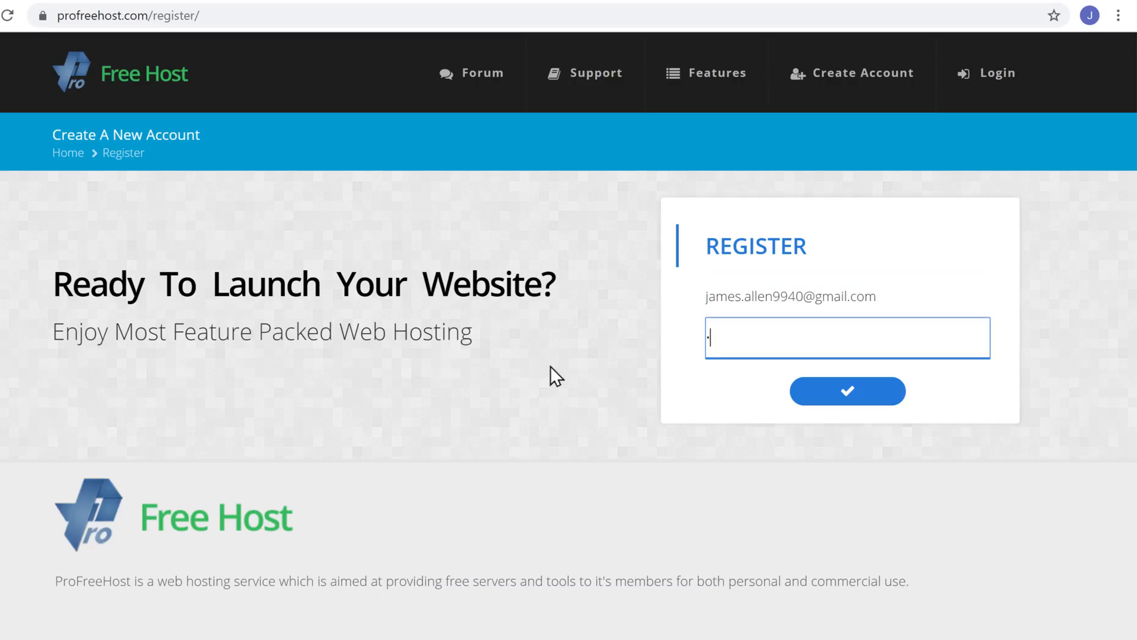
type("********")
key("Tab")
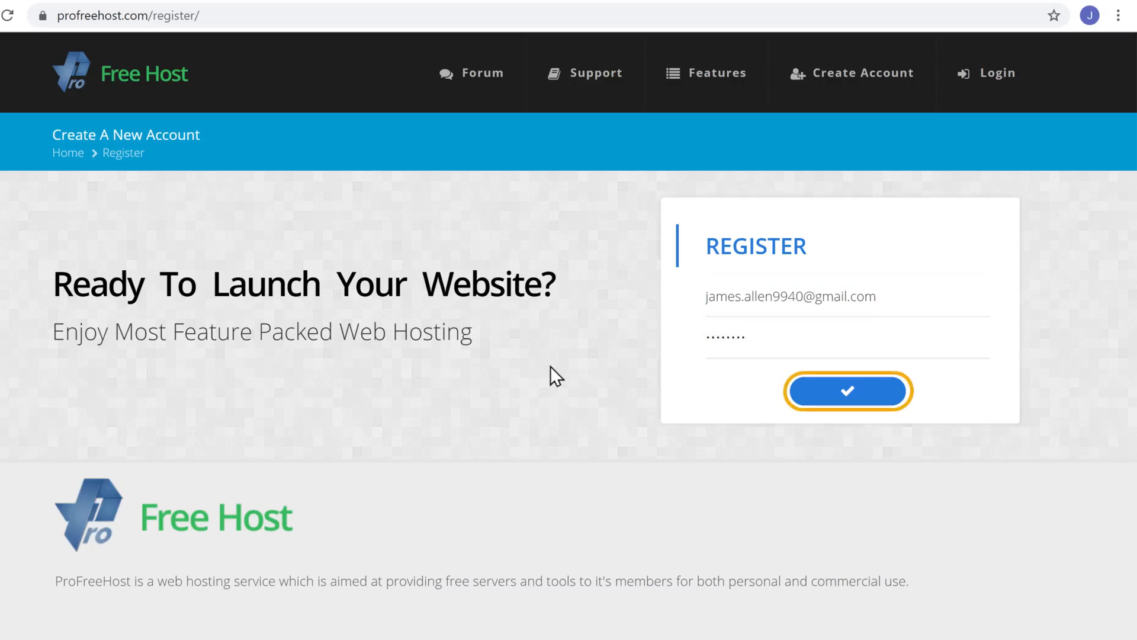
left_click(680, 388)
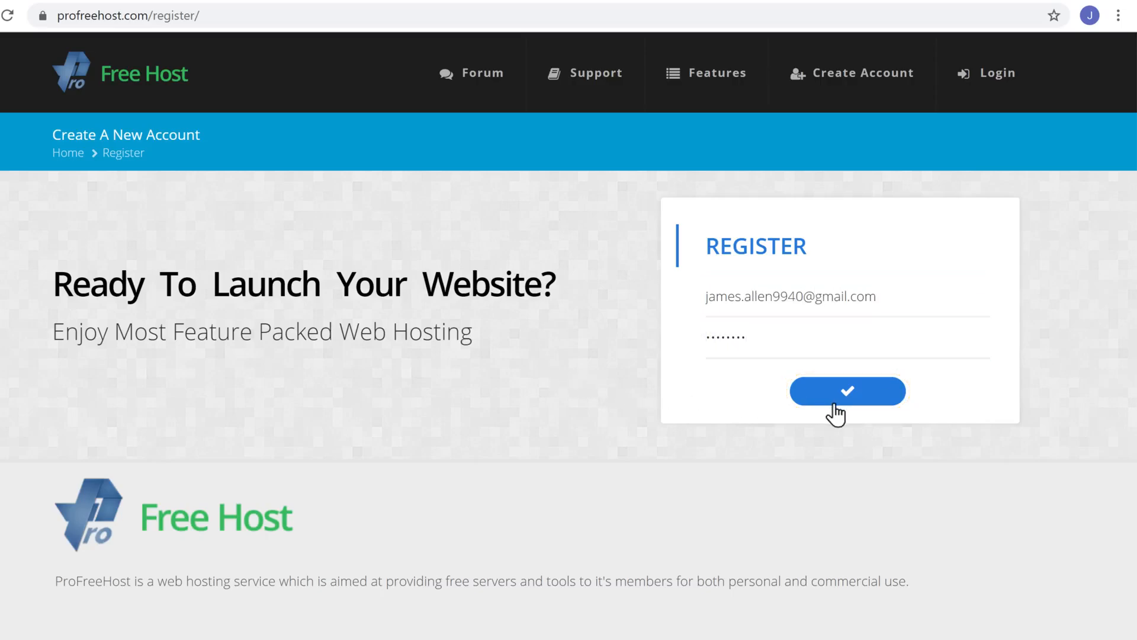
left_click(853, 404)
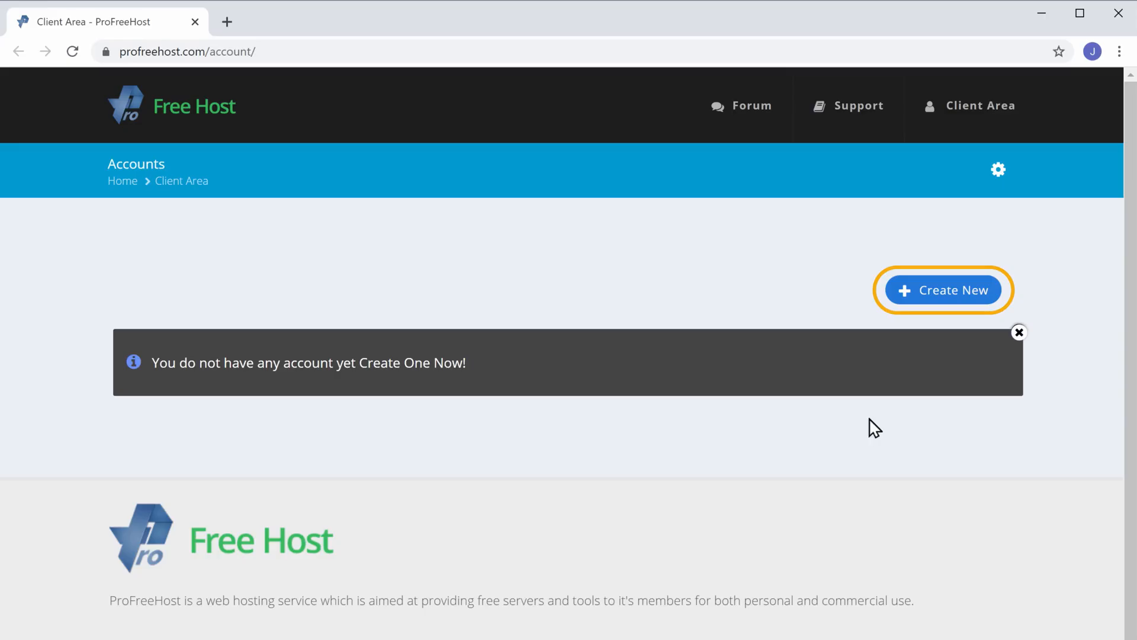
- Create a new hosting website named techyleaf on the unaux.com domain
left_click(946, 299)
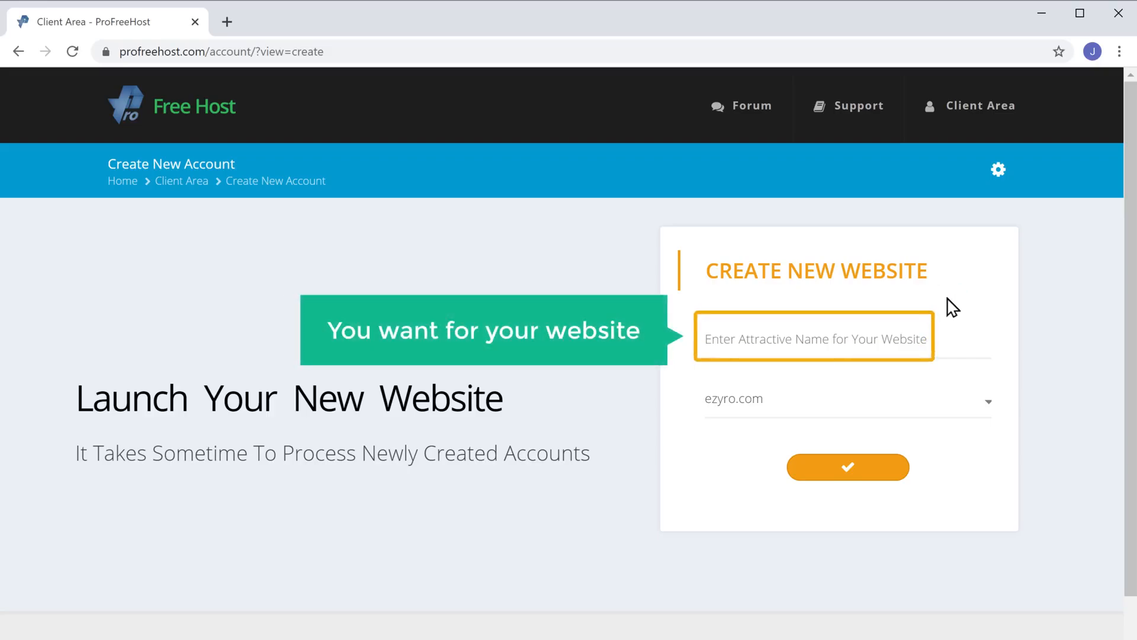
left_click(778, 338)
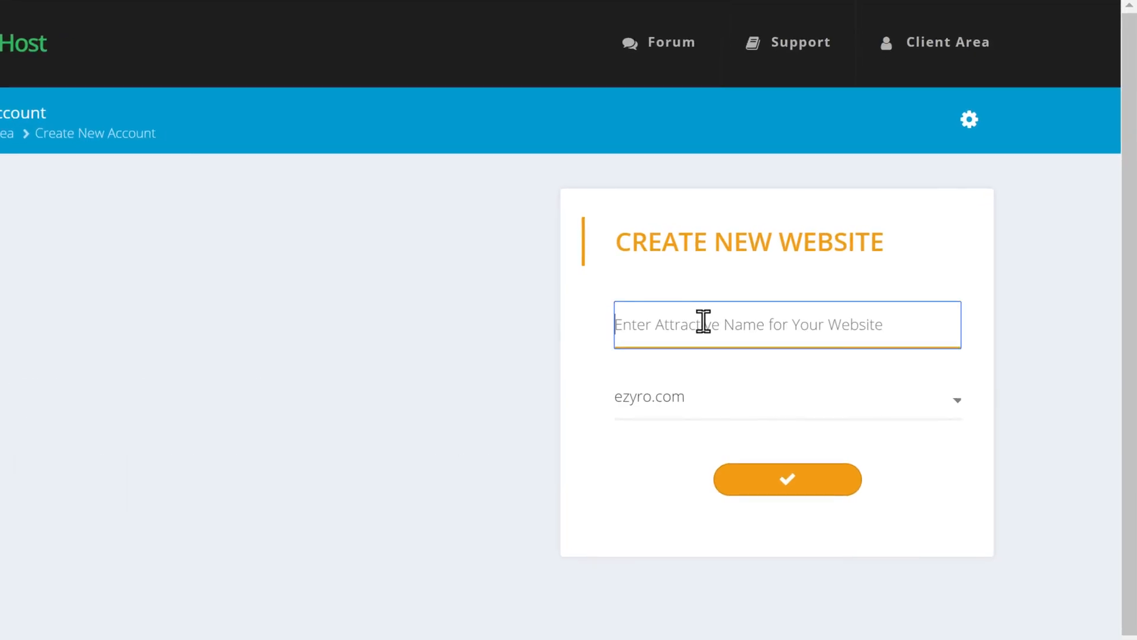
type("techyleaf")
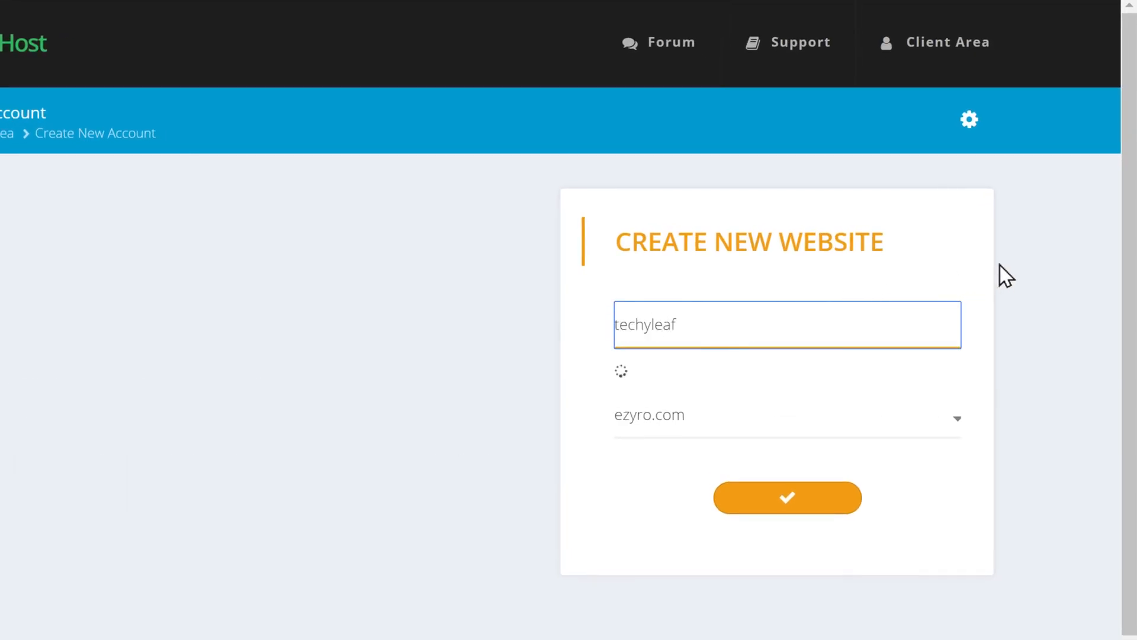
left_click(1000, 265)
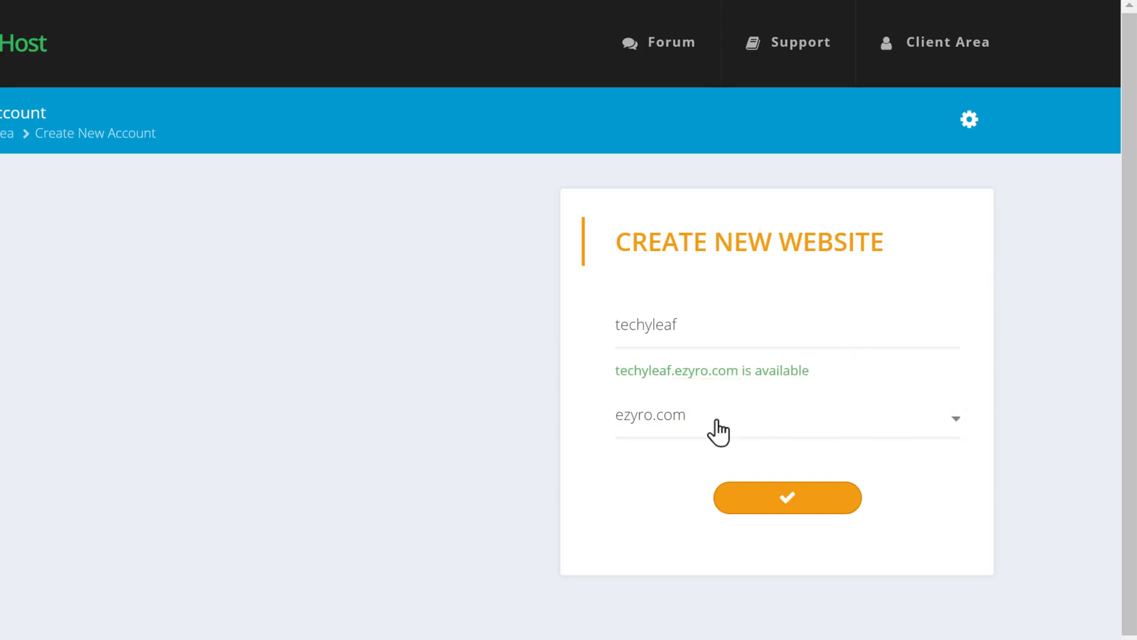
left_click(711, 434)
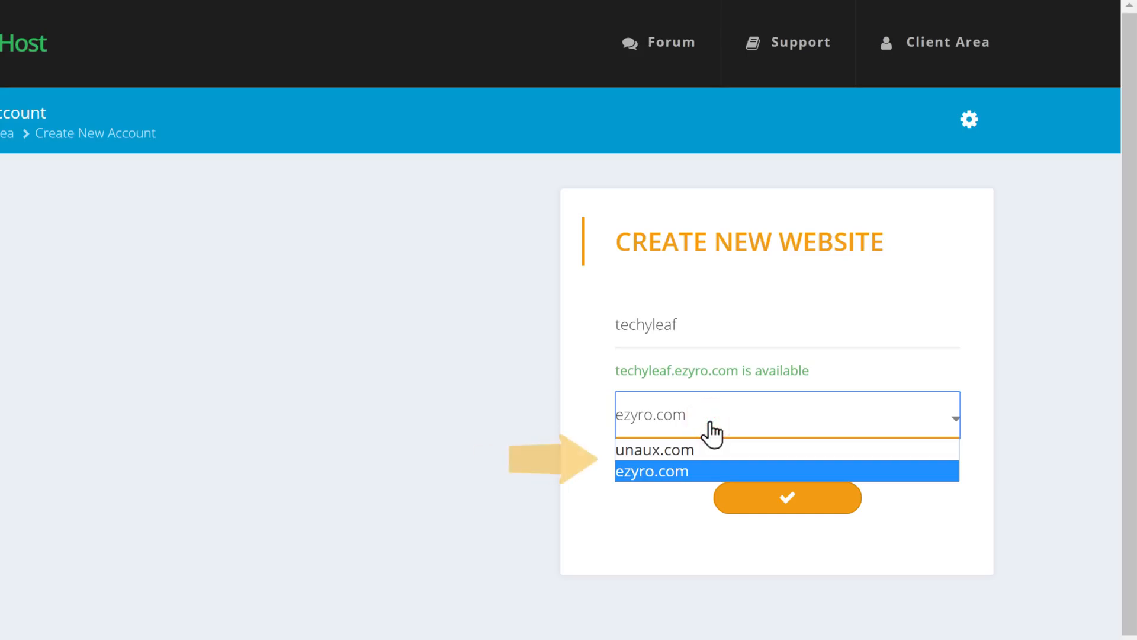
left_click(665, 451)
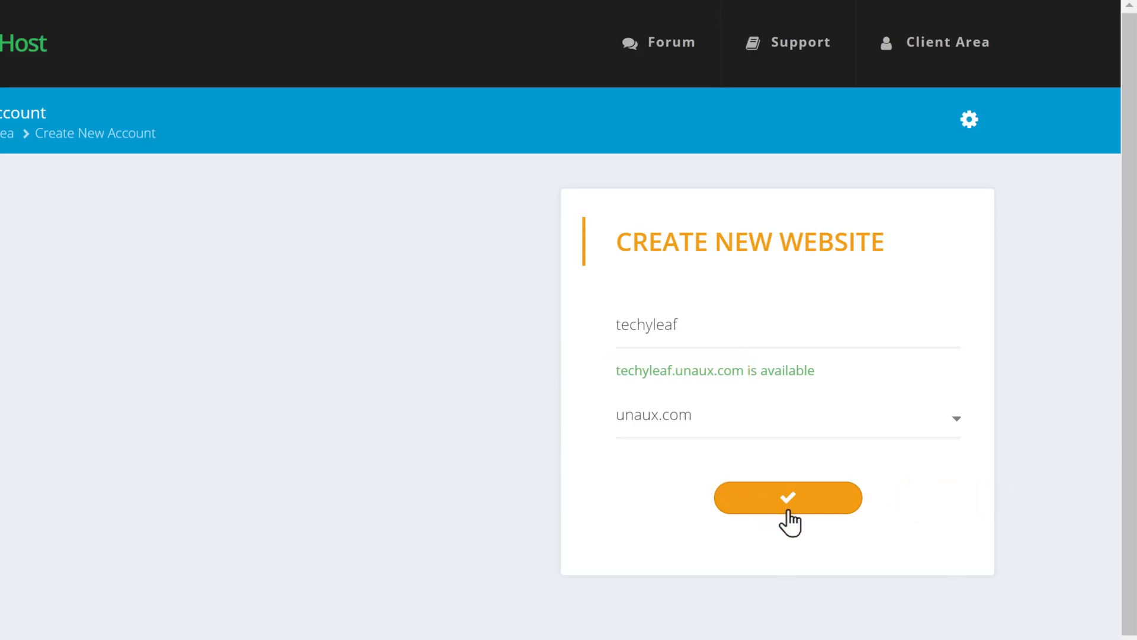
left_click(790, 513)
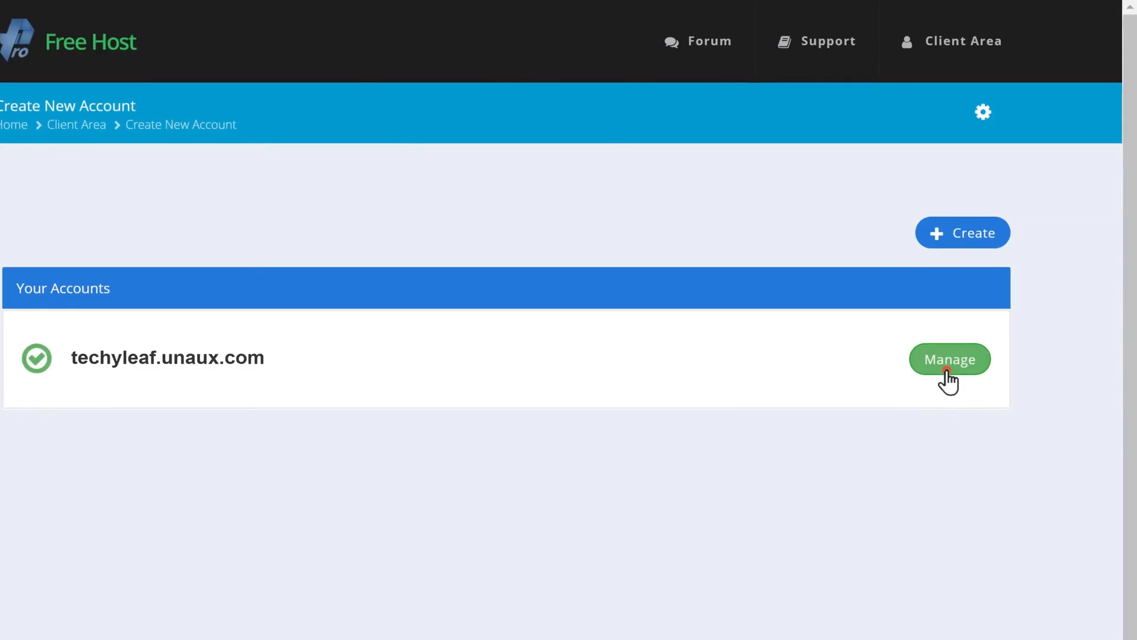
- Manage techyleaf.unaux.com, enter its control panel, and launch Softaculous Apps Installer from SOFTWARE
left_click(947, 372)
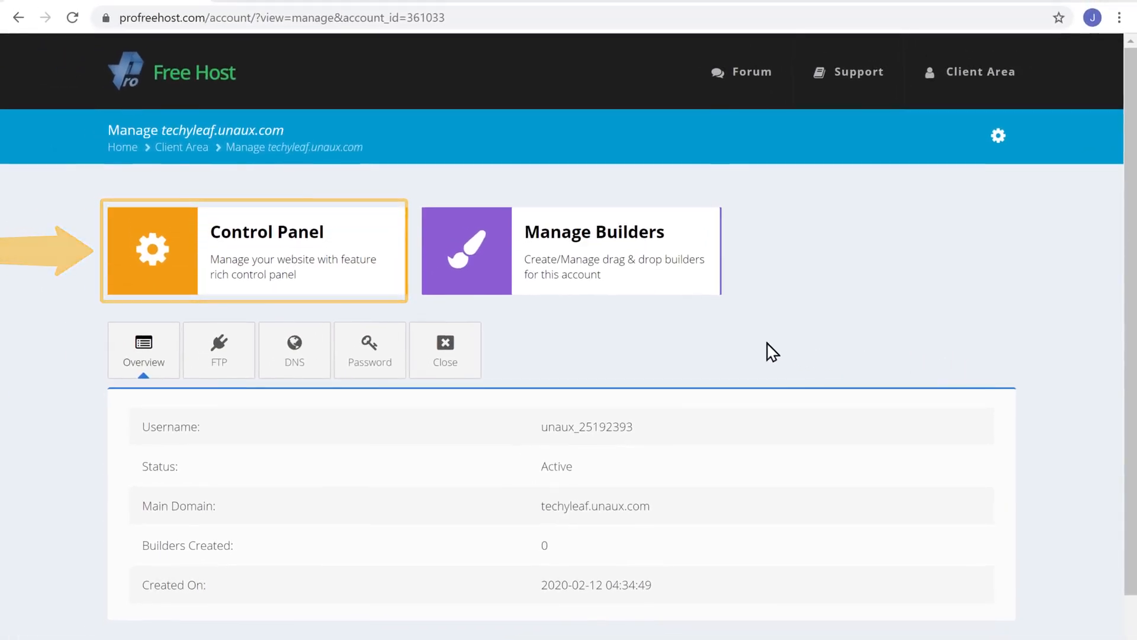
left_click(259, 290)
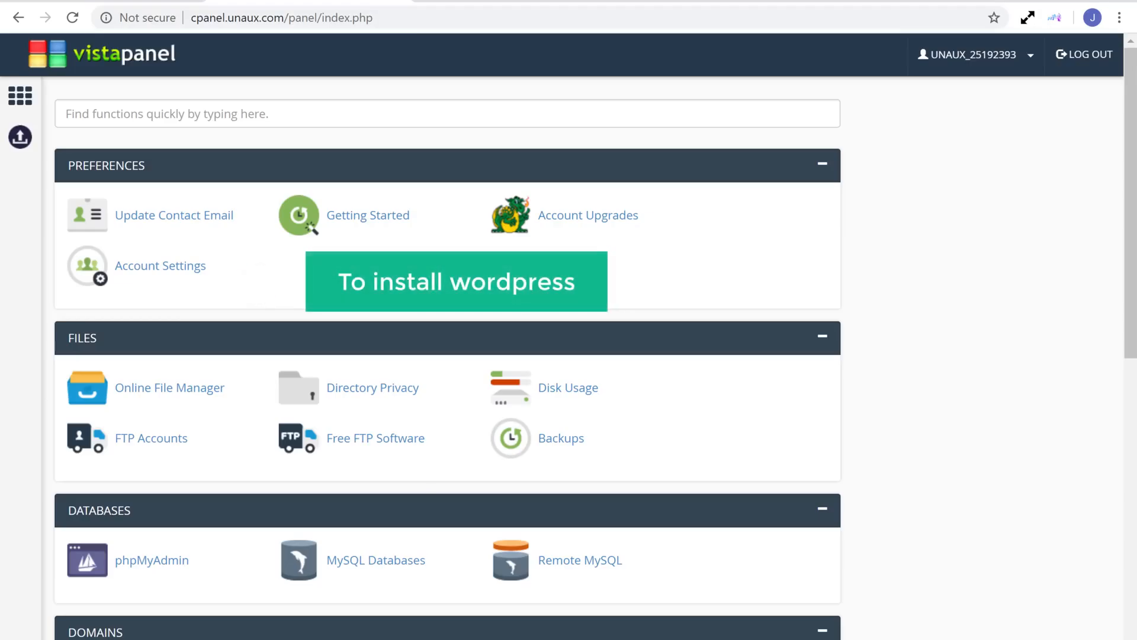
scroll(447, 356, "down", 8)
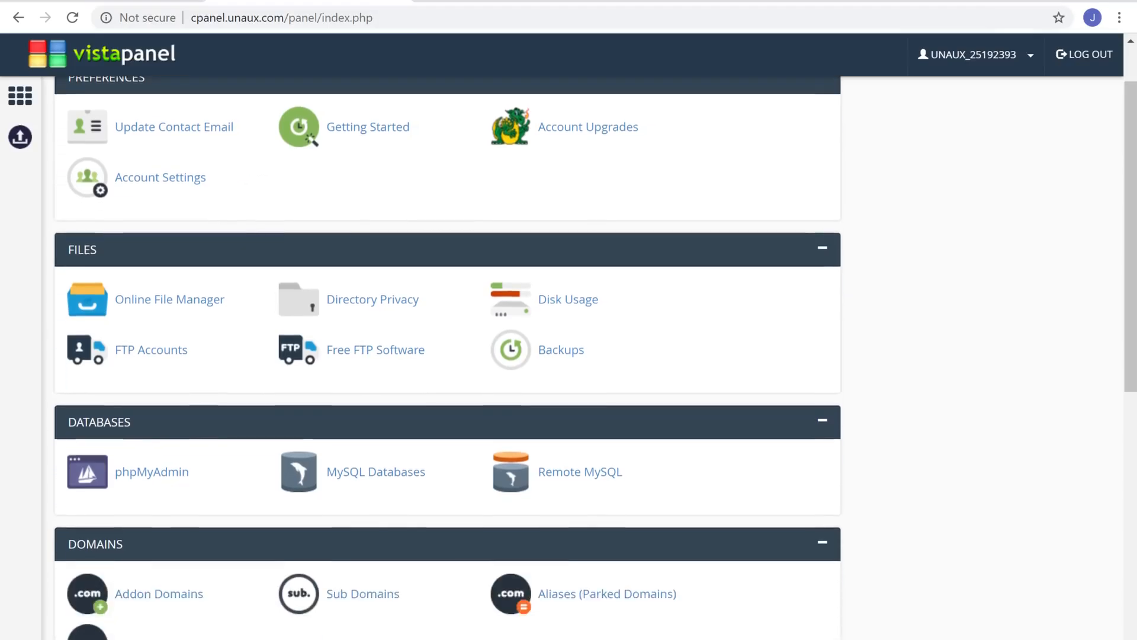
scroll(447, 355, "down", 2)
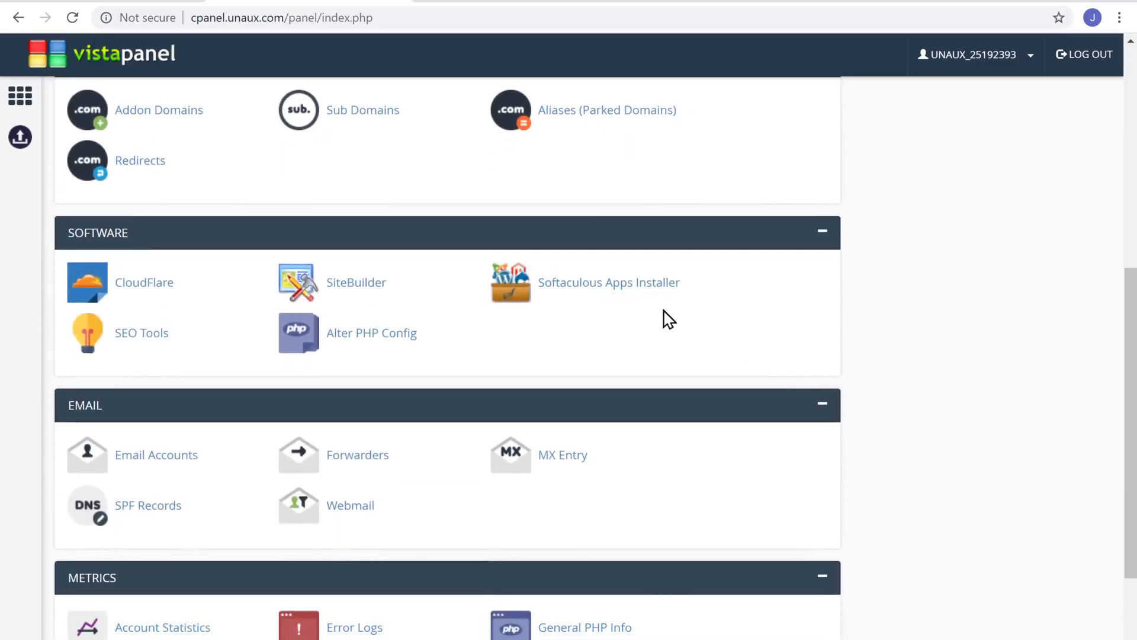
left_click(623, 304)
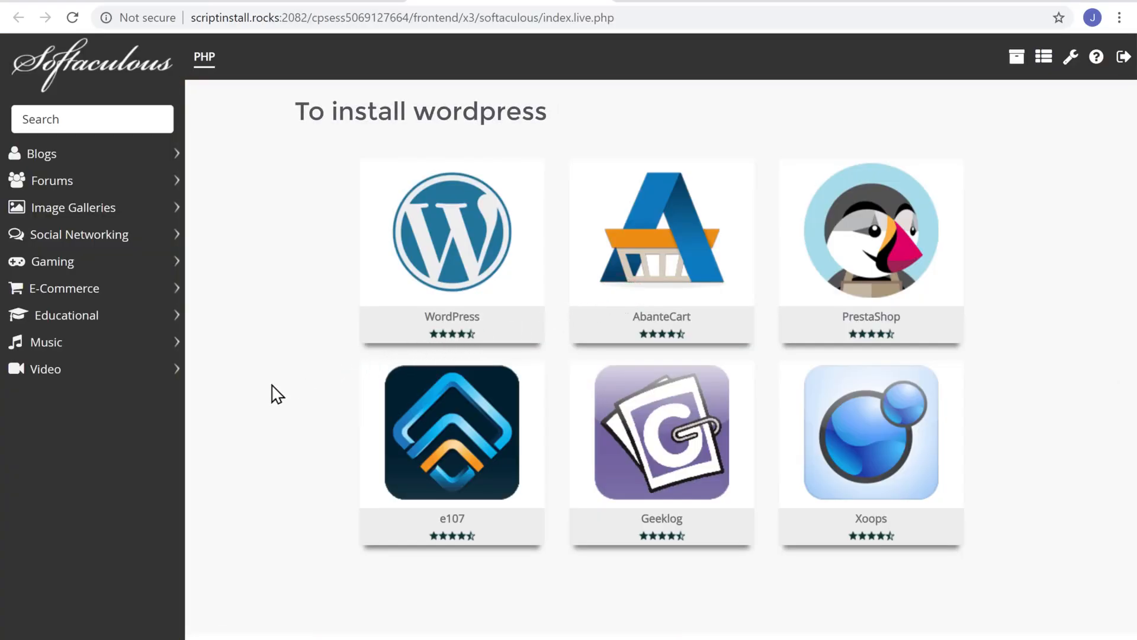
- Install WordPress via Softaculous, setting an admin username and password
mouse_move(393, 294)
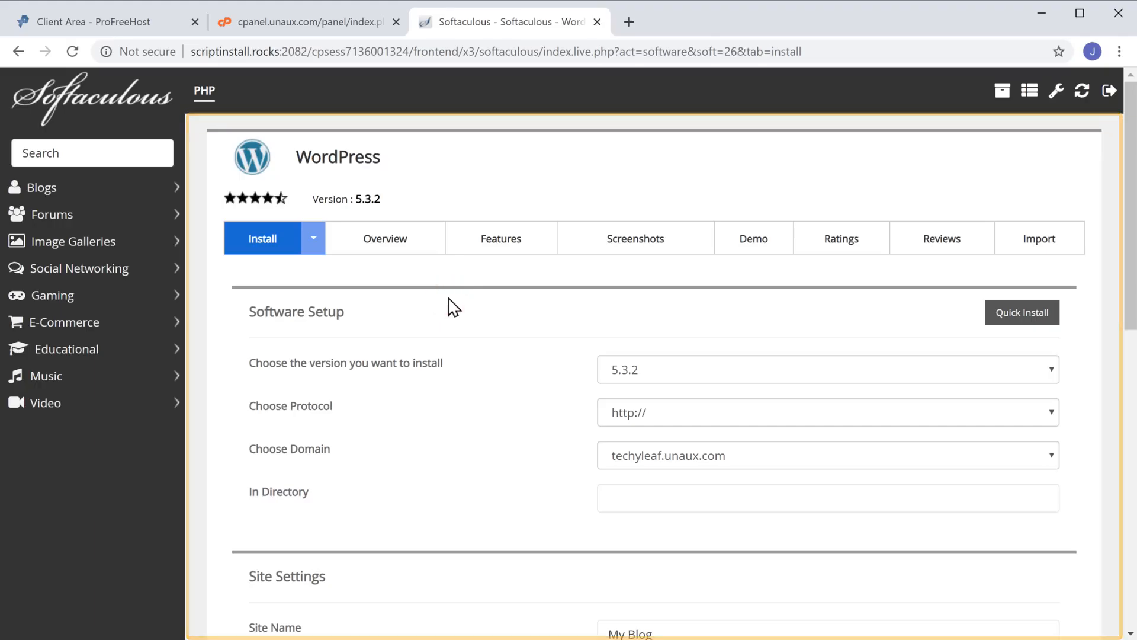
scroll(454, 307, "down", 1)
scroll(453, 307, "down", 2)
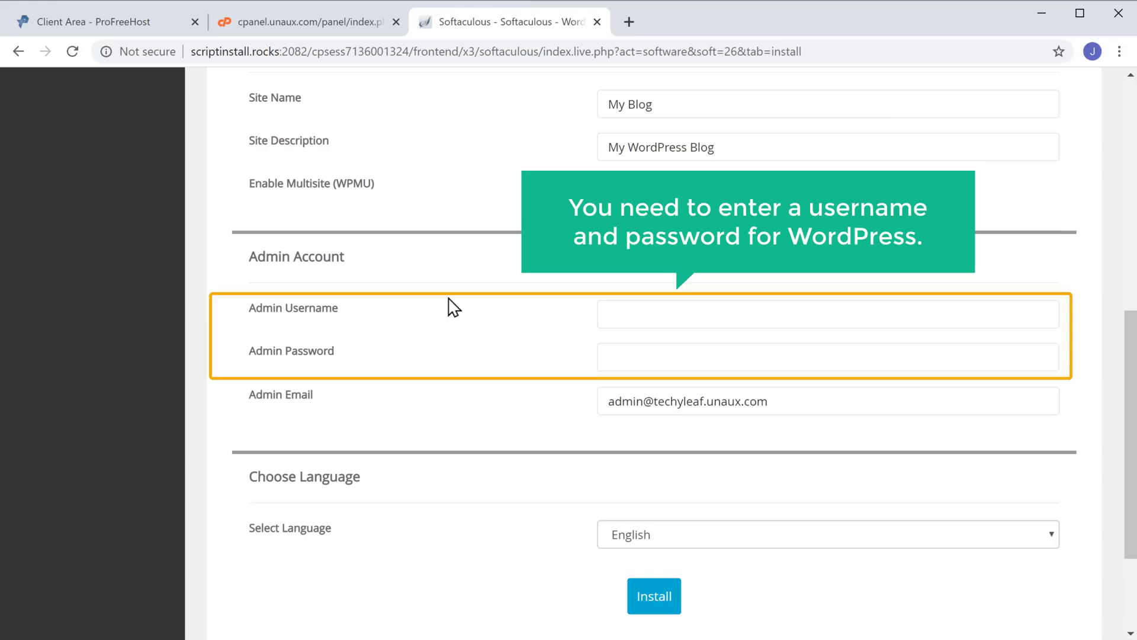
left_click(616, 316)
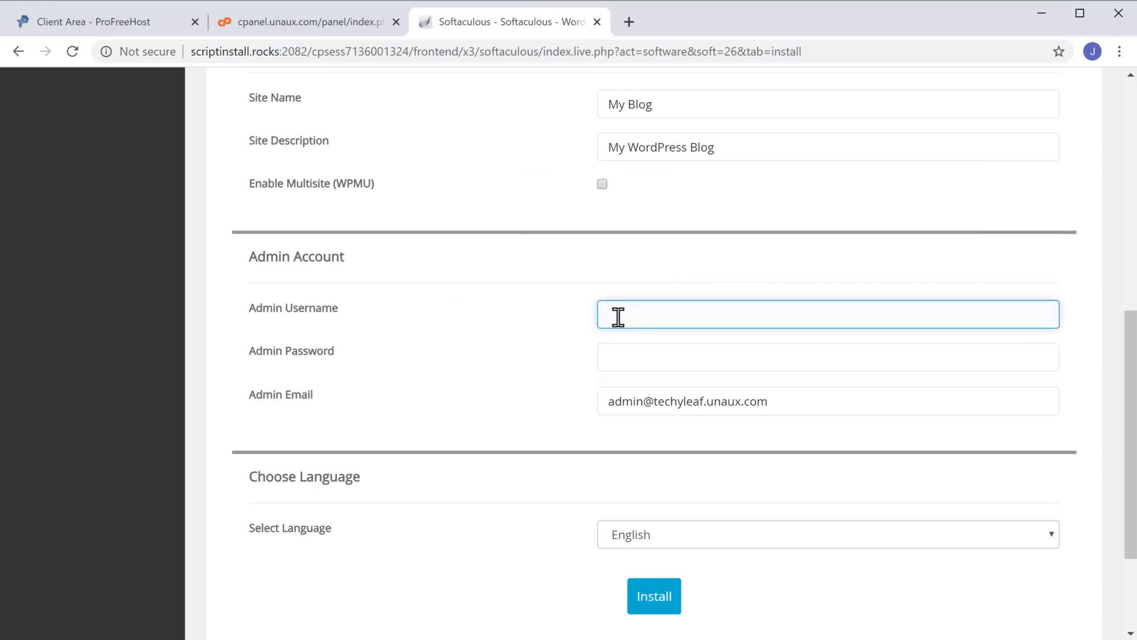
key("Tab")
type("••")
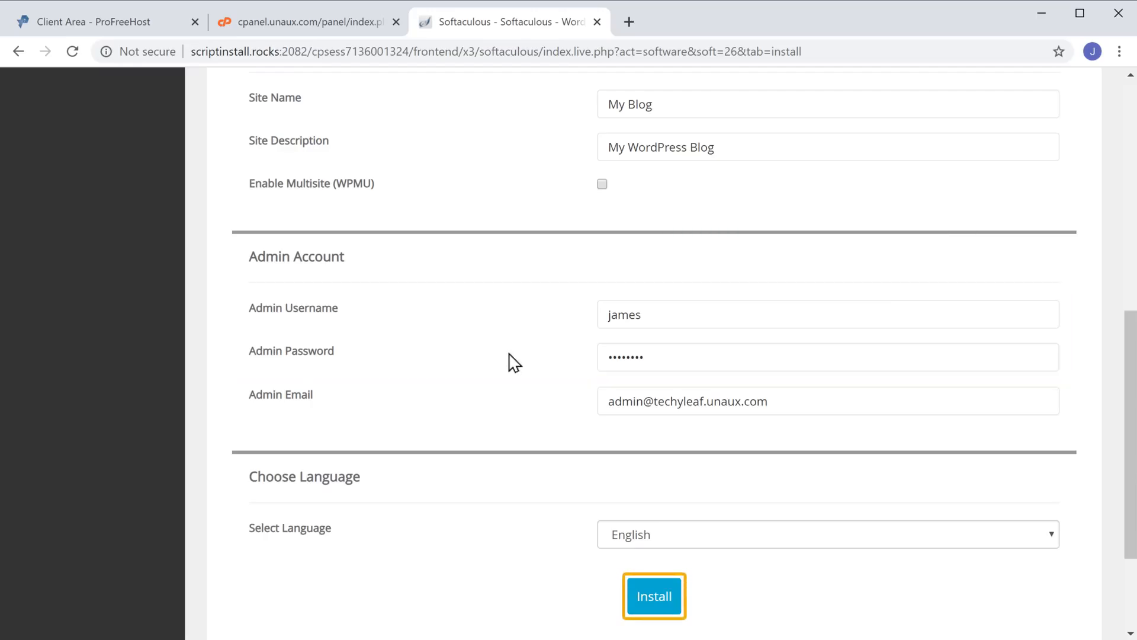
left_click(651, 610)
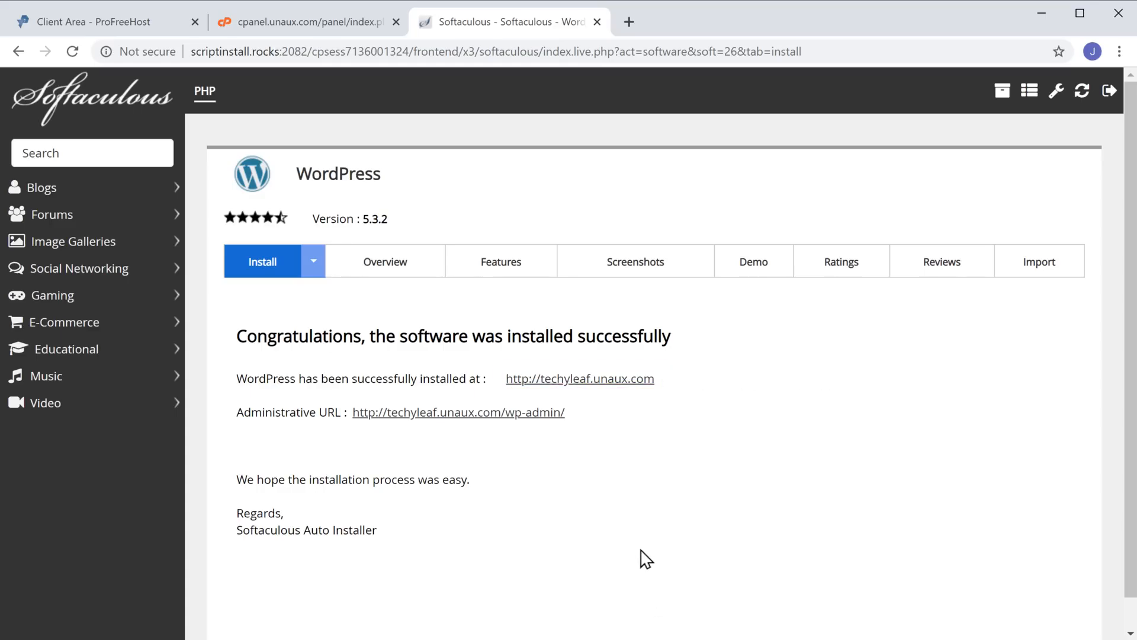
- Open the installed techyleaf.unaux.com WordPress site from its Softaculous link
left_click(599, 382)
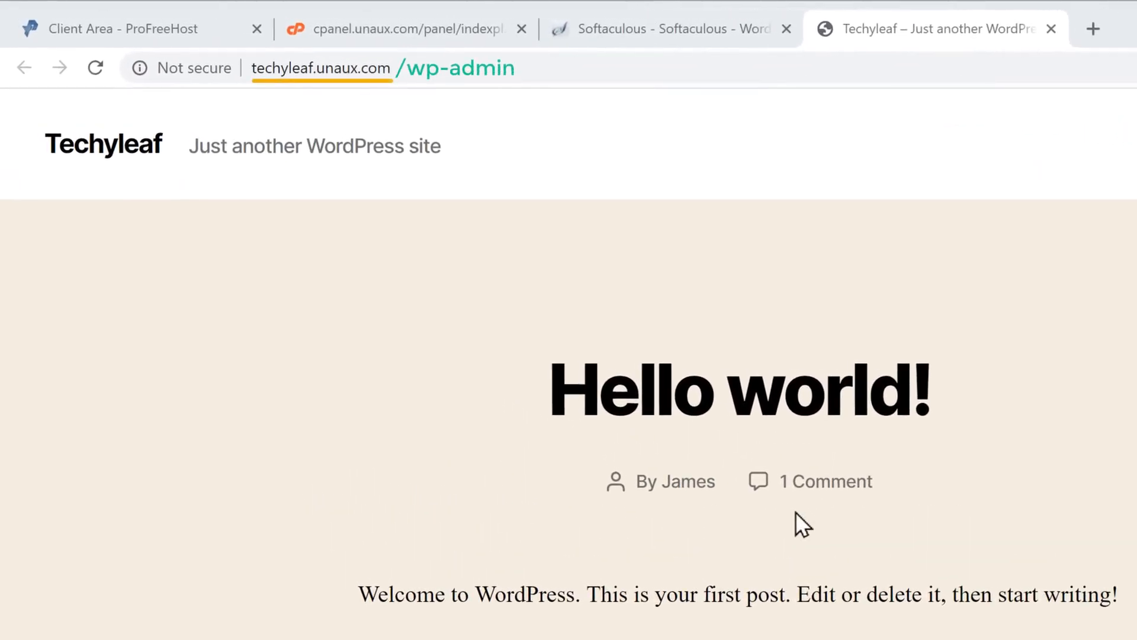
- Load techyleaf.unaux.com/wp-admin in the browser
left_click(415, 69)
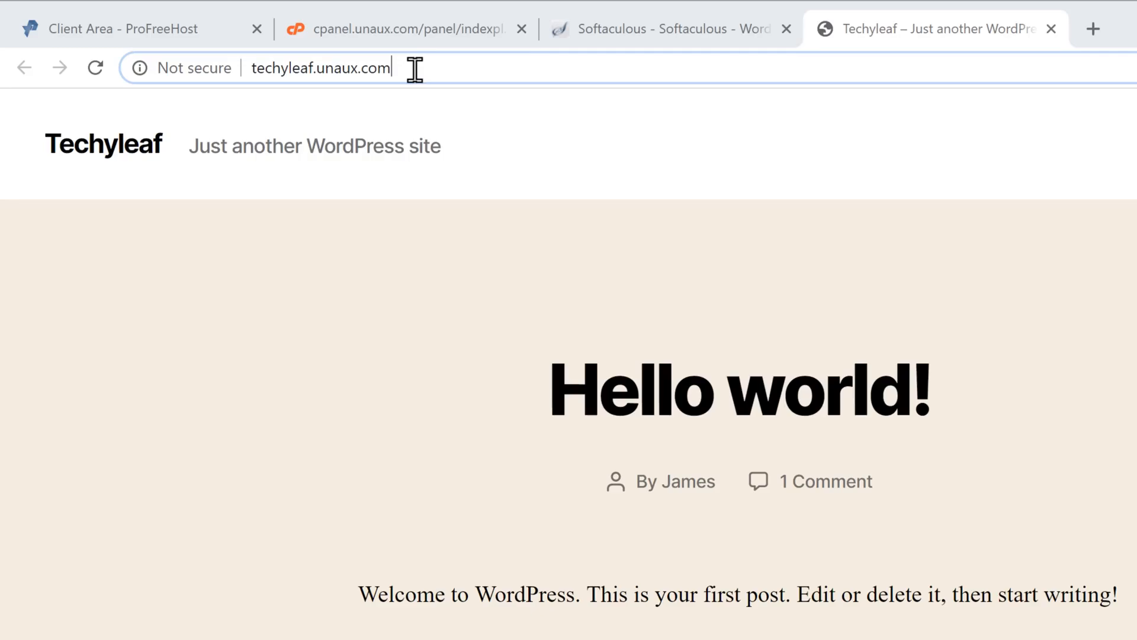
type("/wp-")
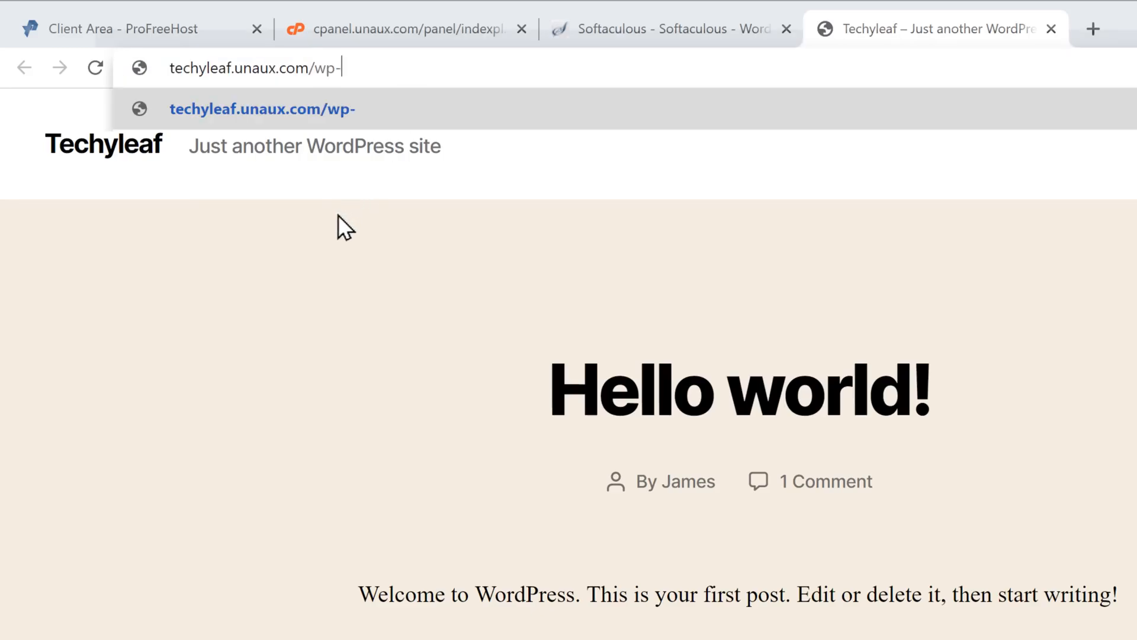
type("admin")
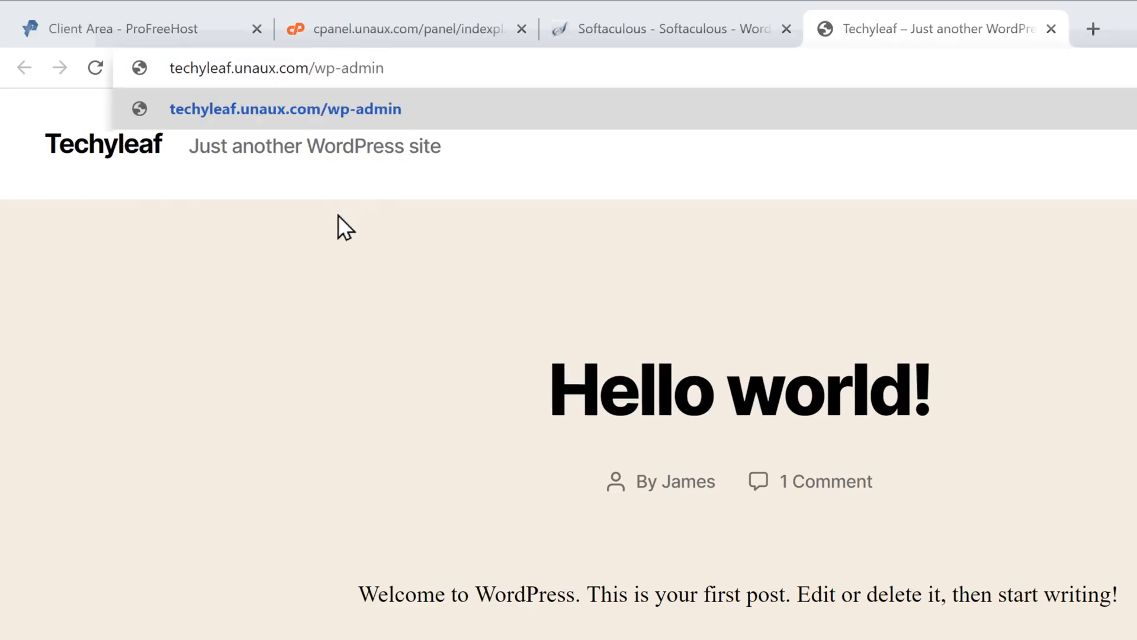
key("Return")
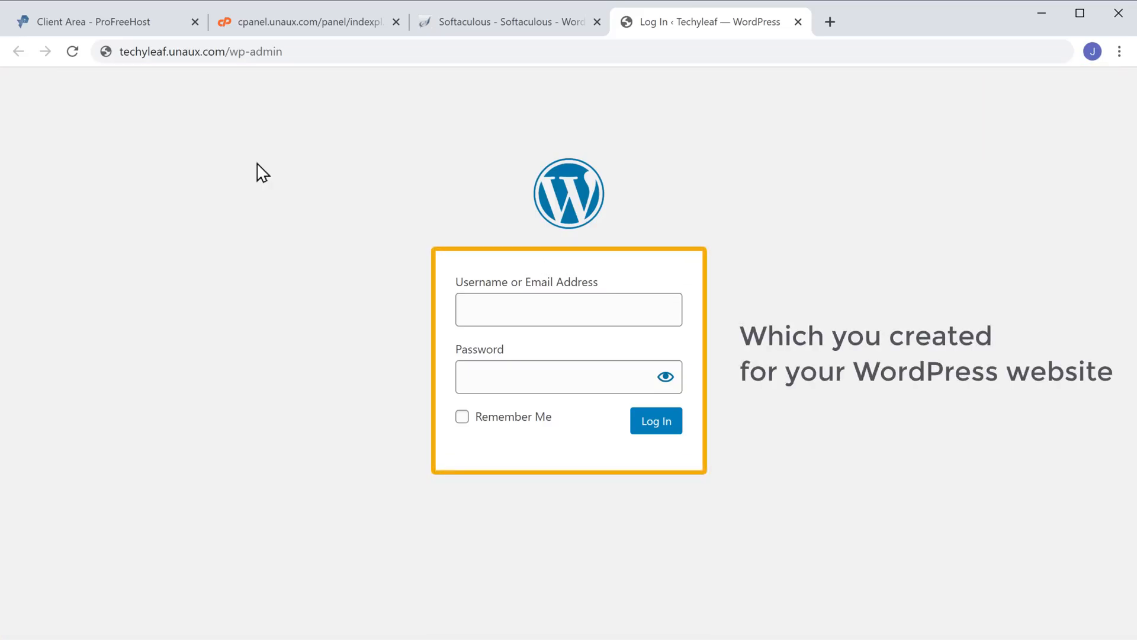
- Log in to the Techyleaf WordPress admin with the admin username and password
left_click(489, 307)
type("jam")
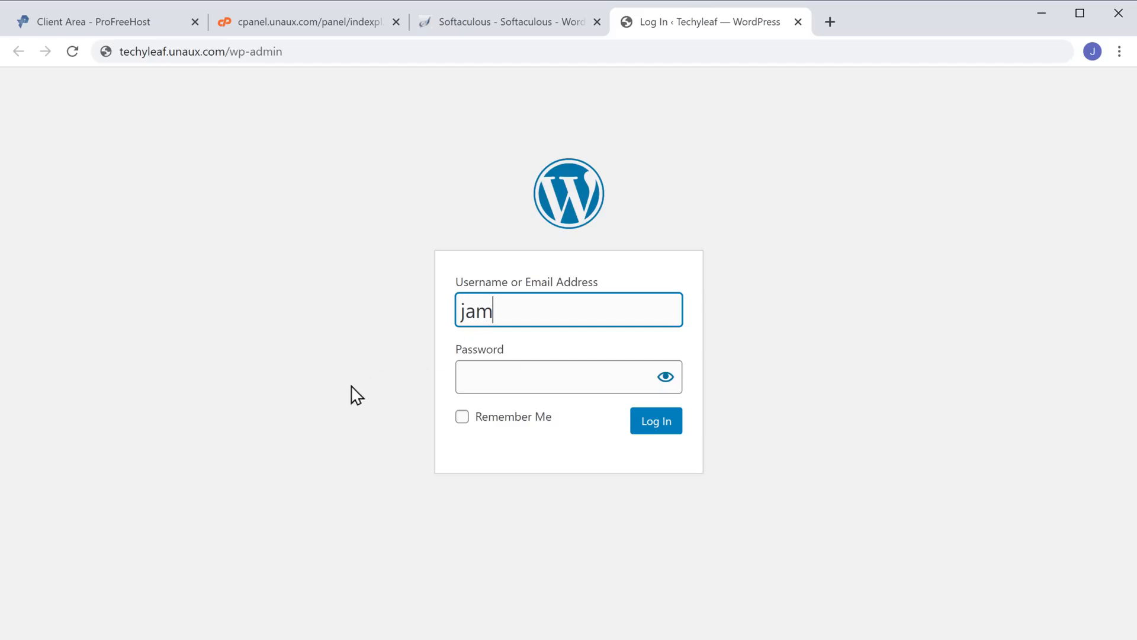
type("es")
key("Tab")
type("password")
key("Return")
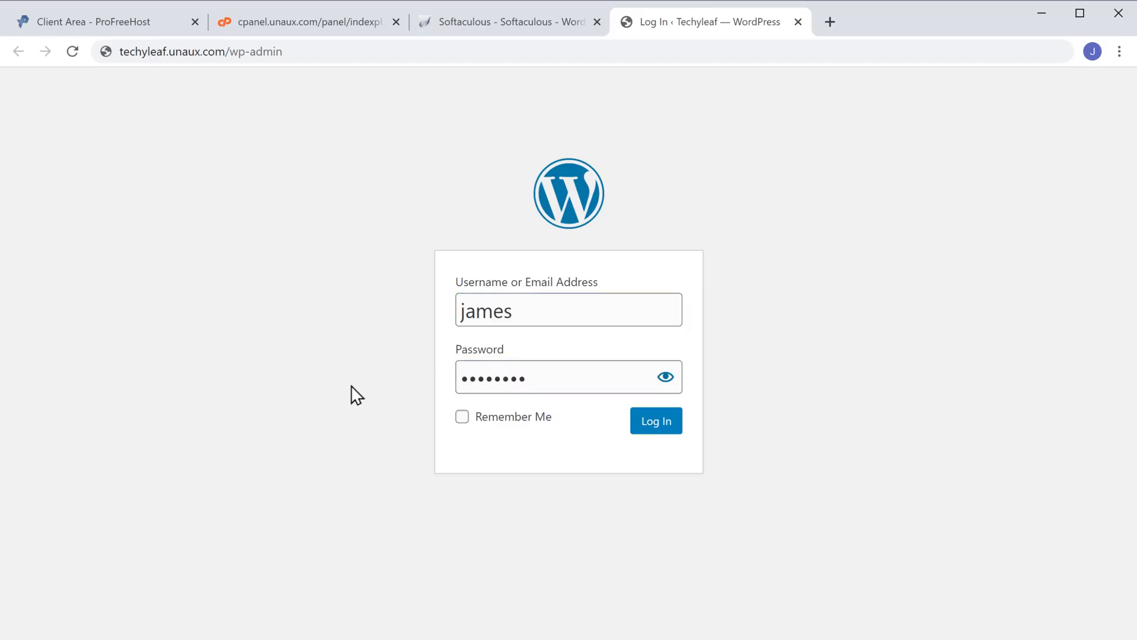
left_click(650, 433)
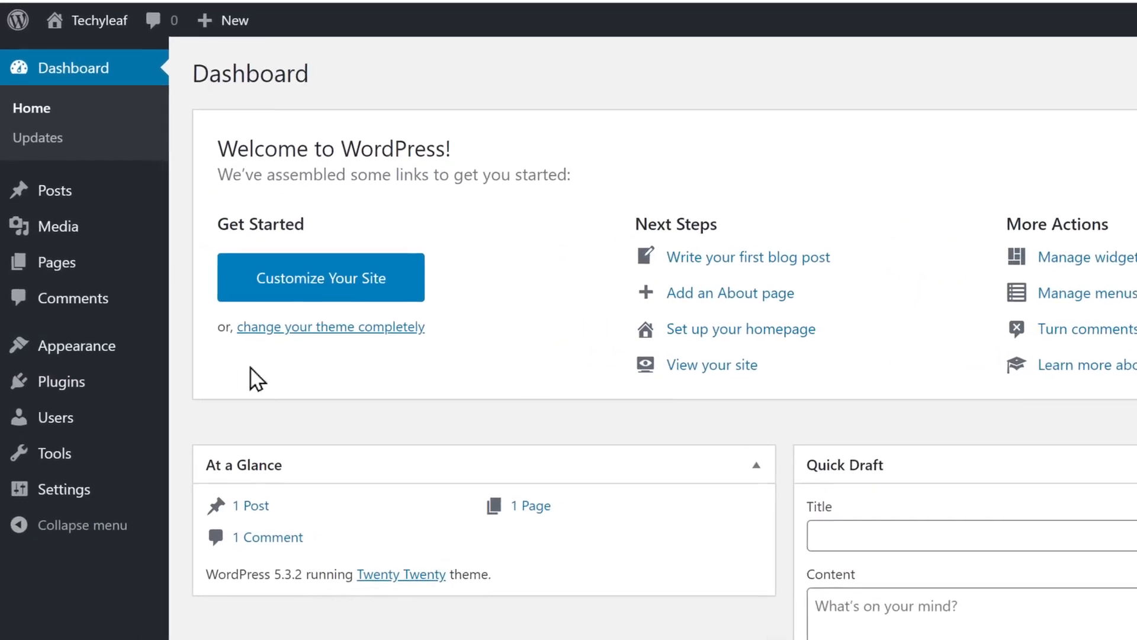
mouse_move(56, 347)
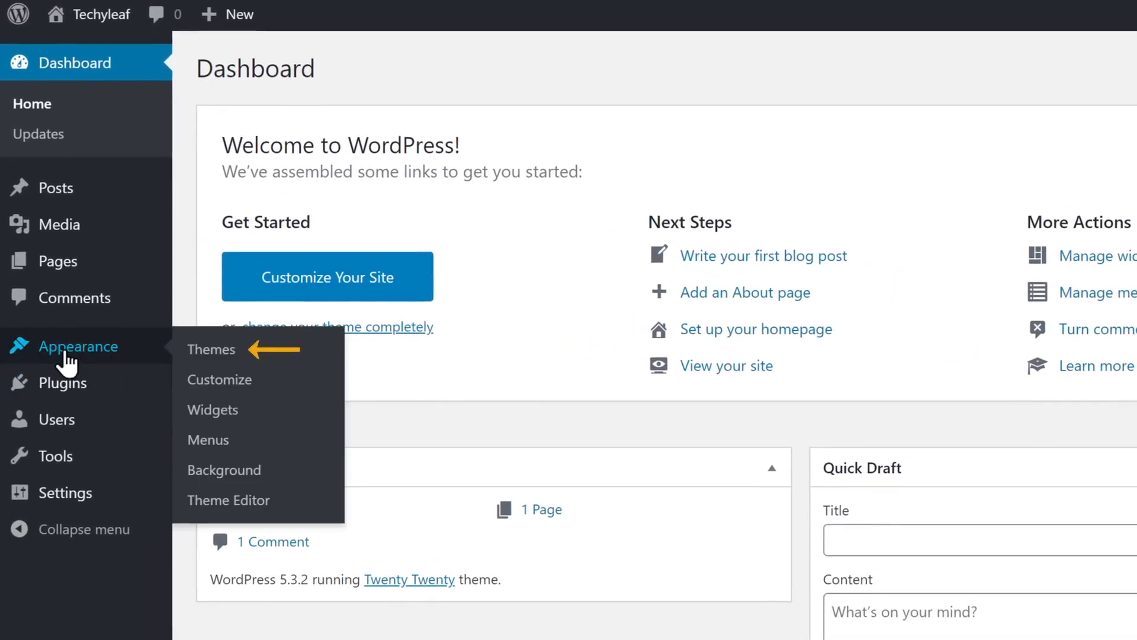
- Search new themes for Astra, install it, and activate it
left_click(222, 355)
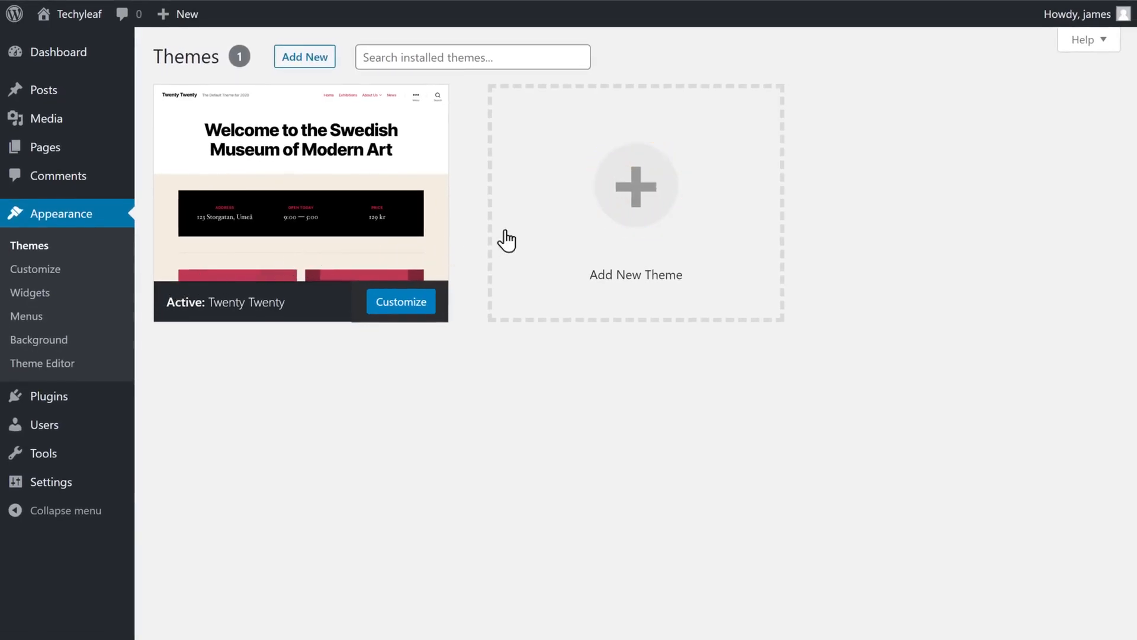
left_click(634, 224)
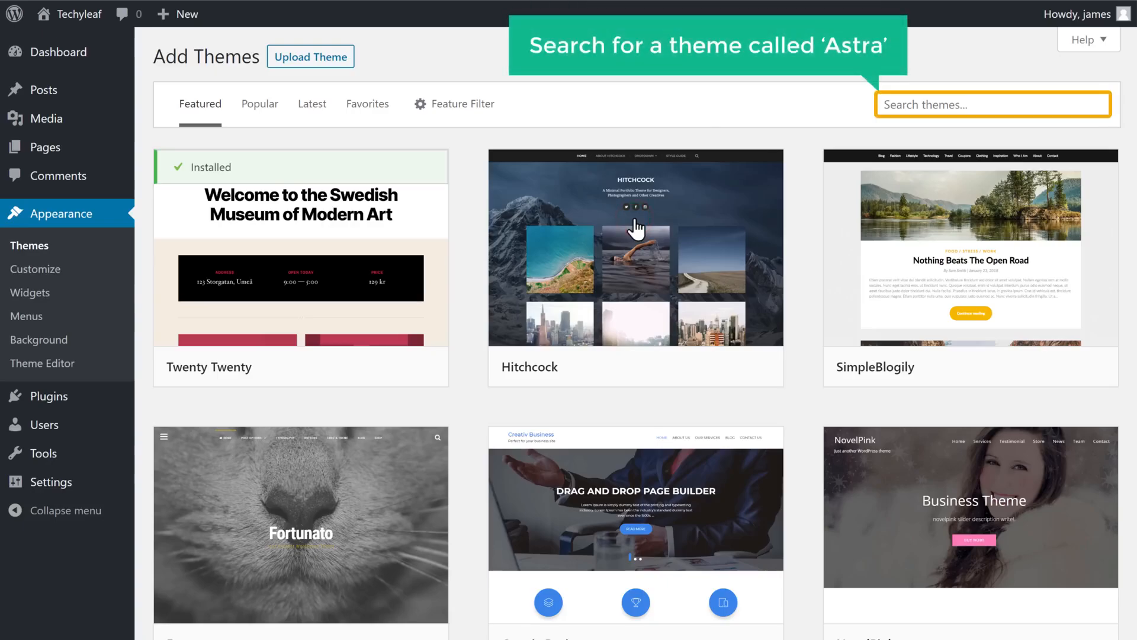
left_click(919, 105)
type("Astra")
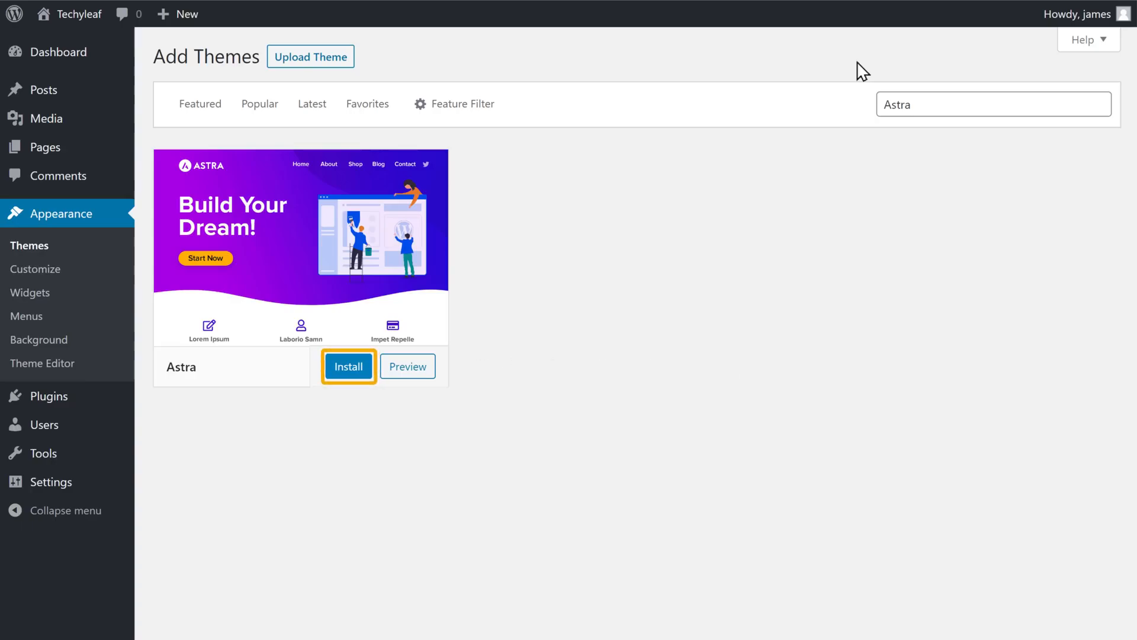
left_click(344, 370)
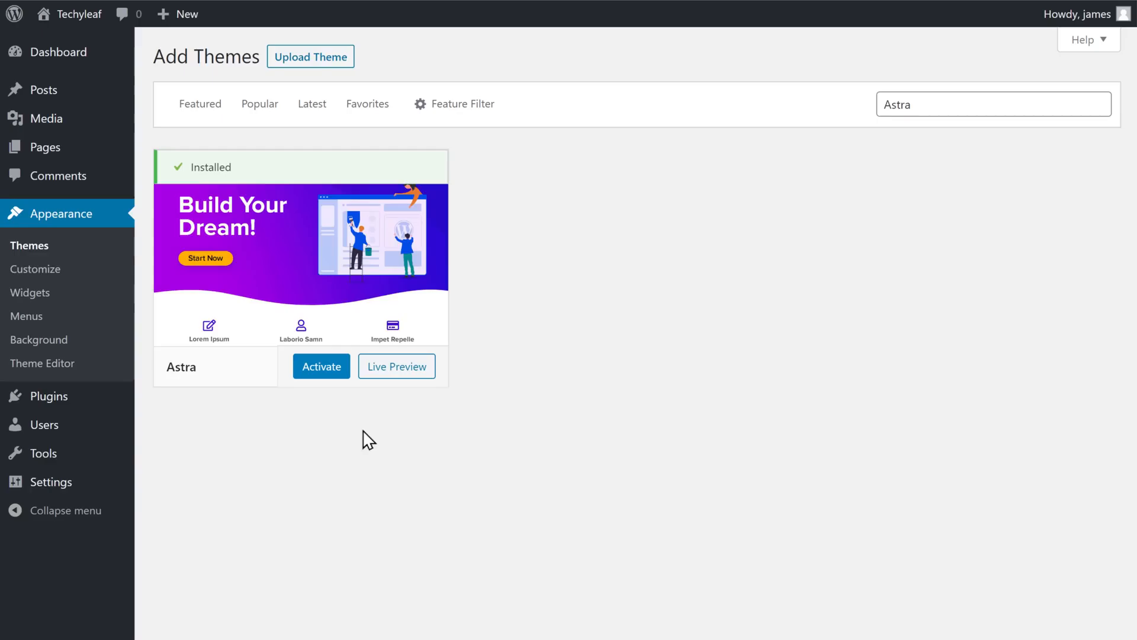
left_click(323, 373)
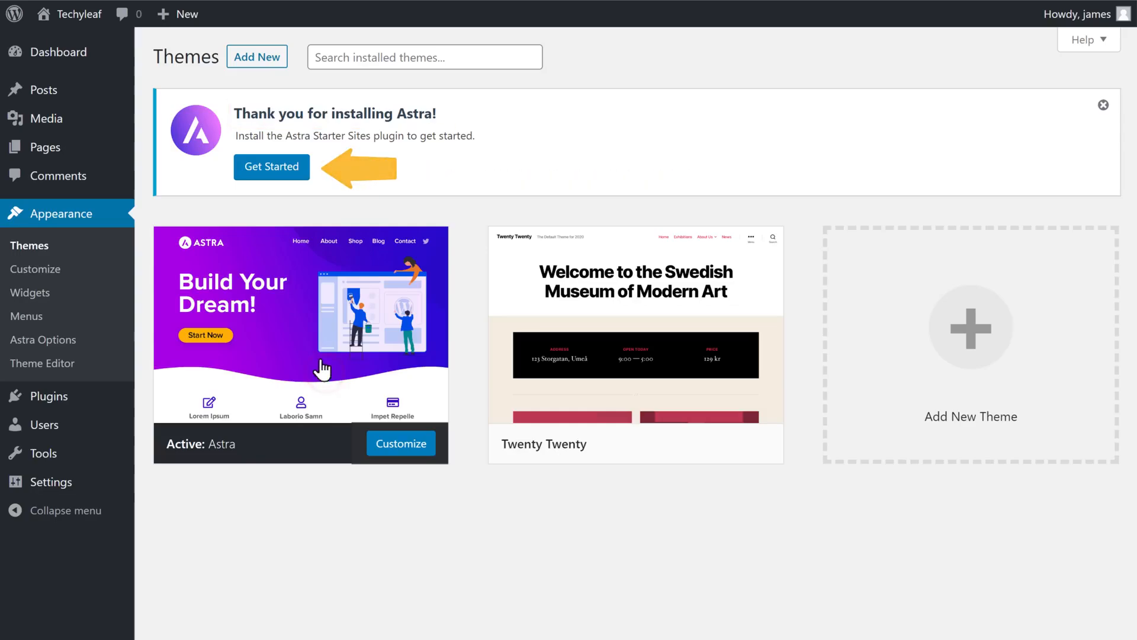
- Start Astra's starter sites setup and choose Elementor to browse its template library
left_click(271, 167)
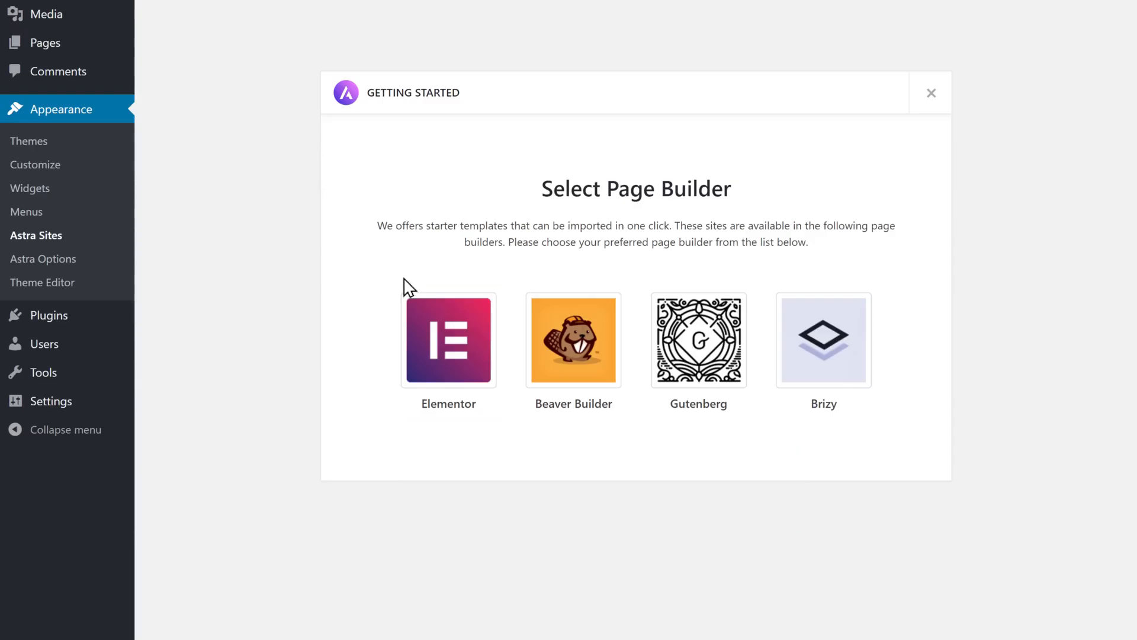
left_click(452, 355)
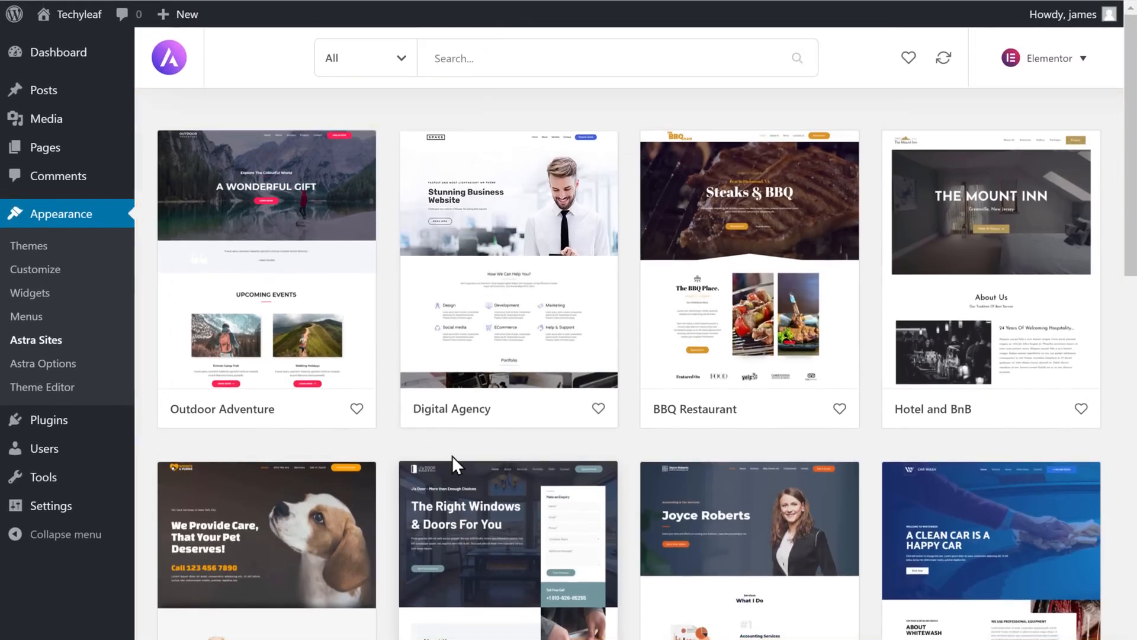
scroll(452, 456, "down", 10)
scroll(453, 360, "down", 2)
scroll(455, 368, "up", 10)
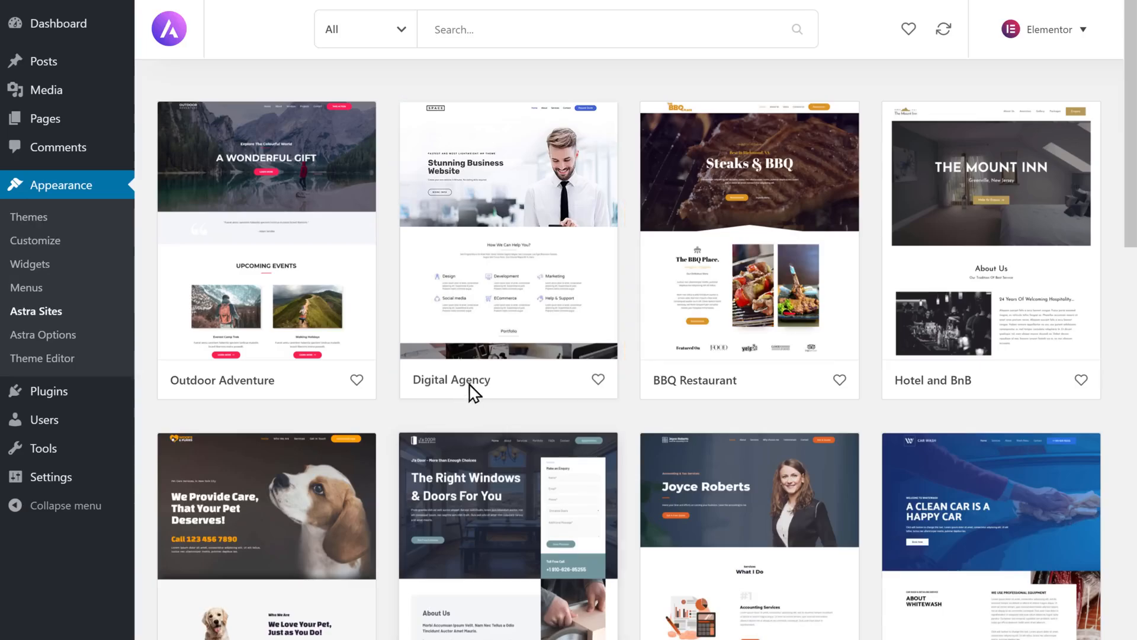
- Import the full Digital Agency template with its plugins, customizer settings, content and widgets
left_click(501, 307)
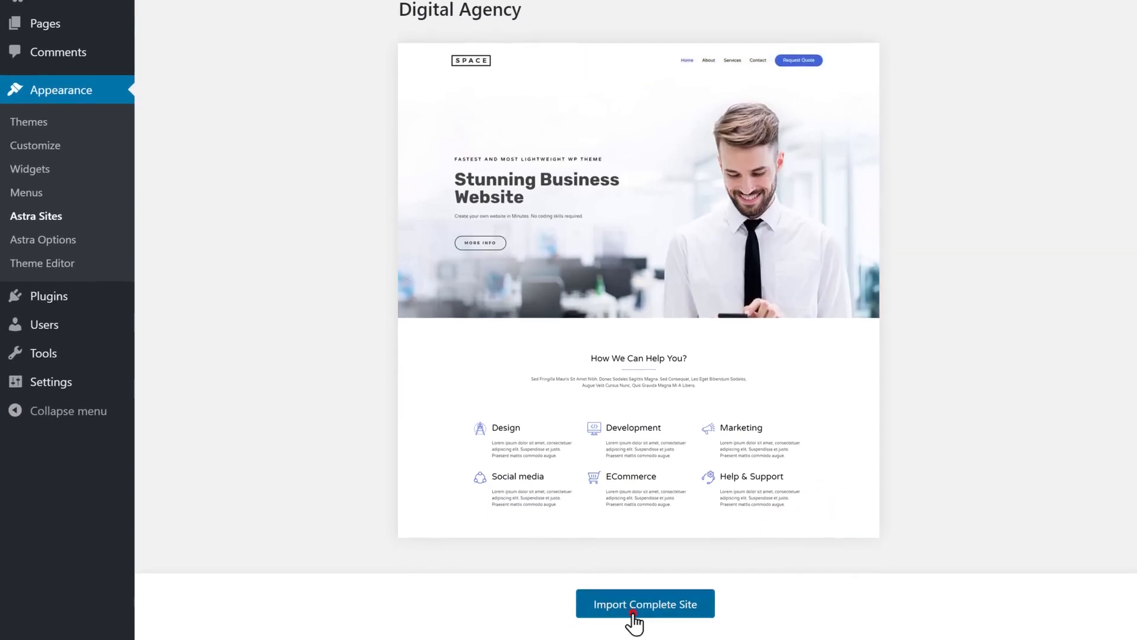
left_click(633, 613)
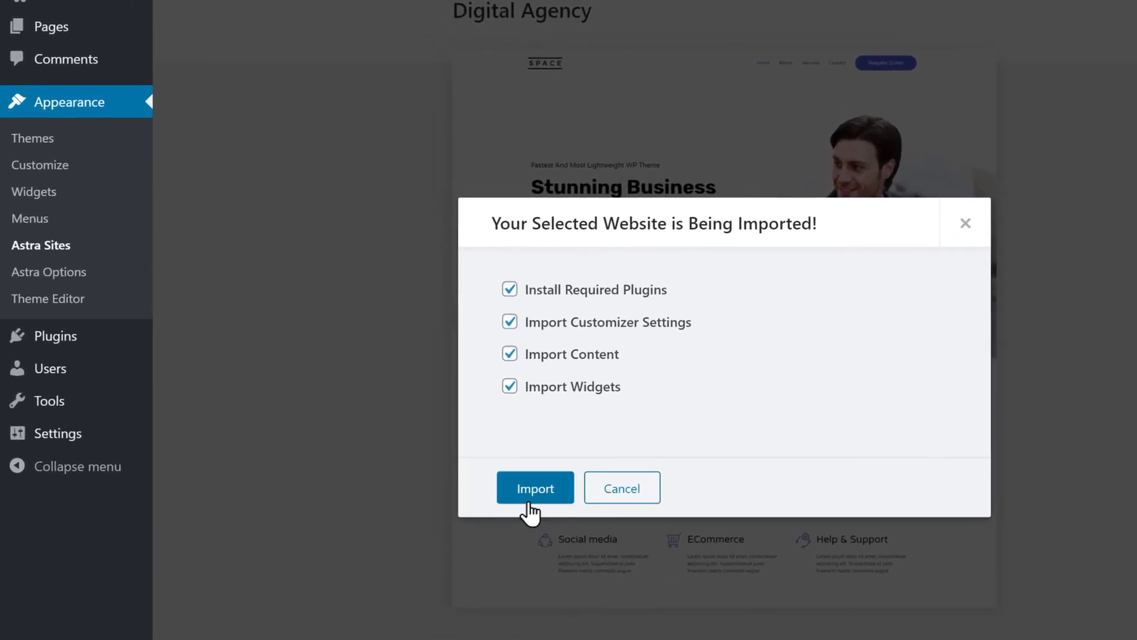
left_click(535, 488)
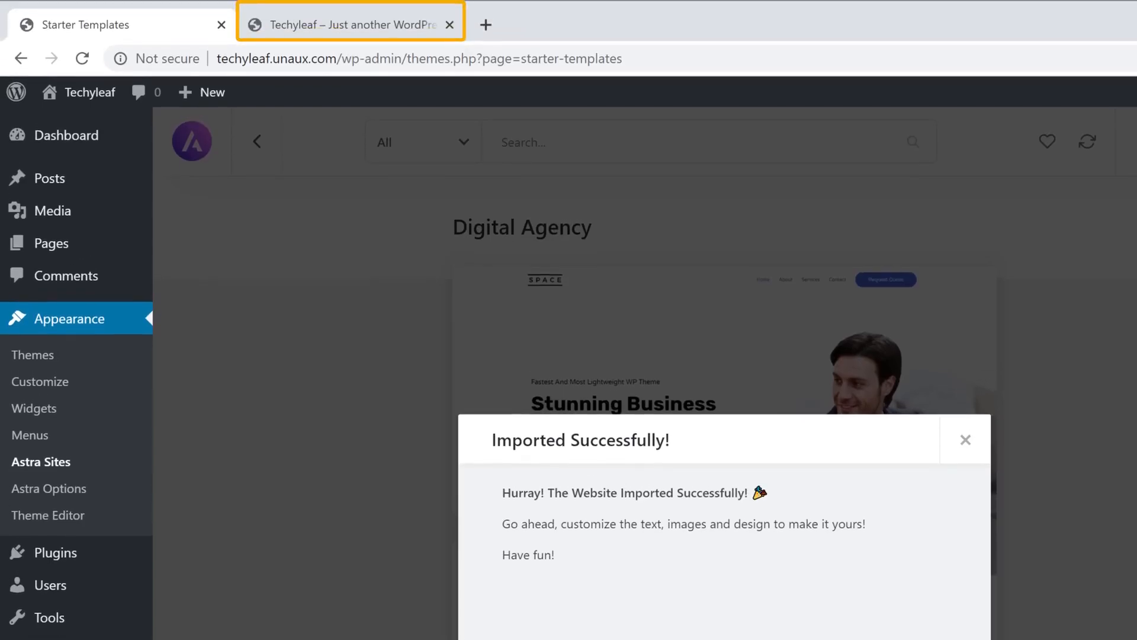
- Reload the site's front page and scroll through the newly imported SPACE business design
left_click(347, 34)
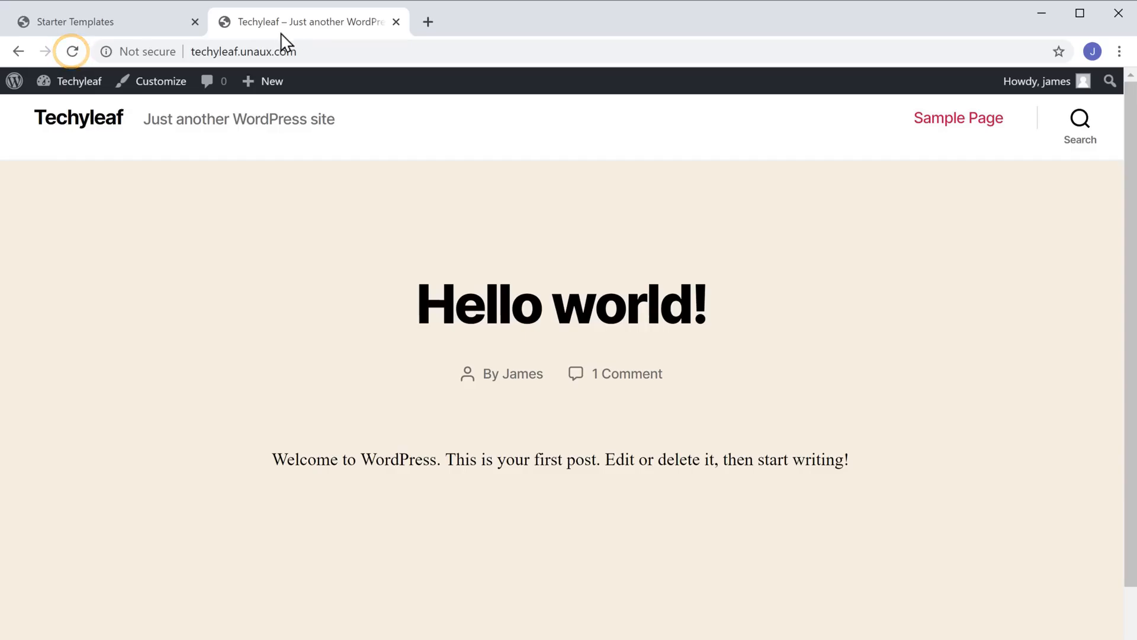
left_click(73, 52)
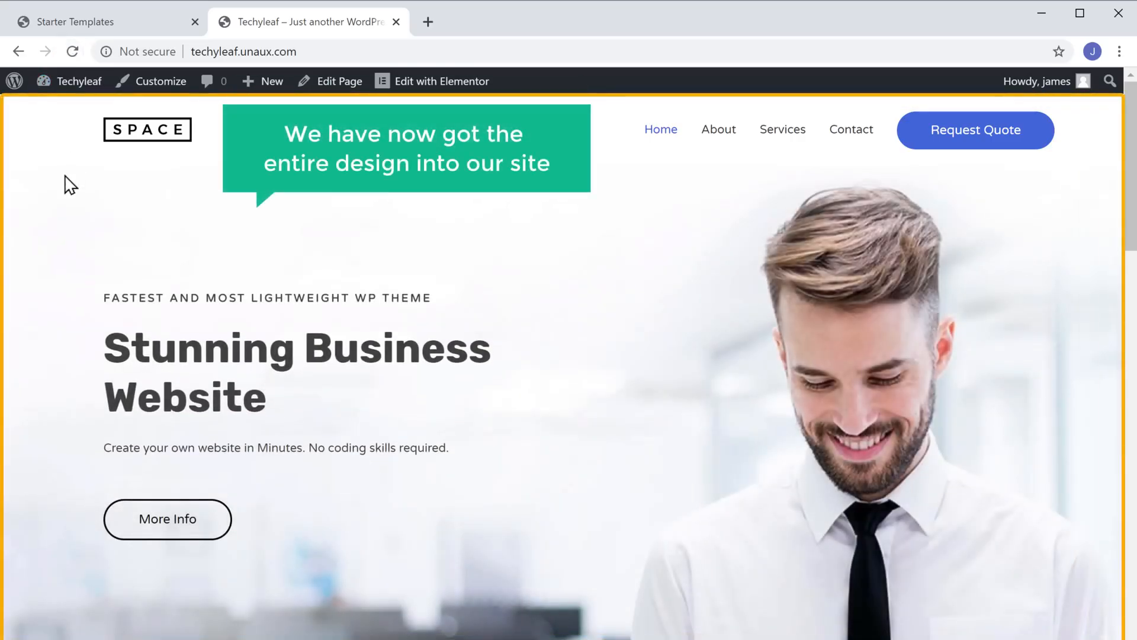
scroll(70, 184, "down", 20)
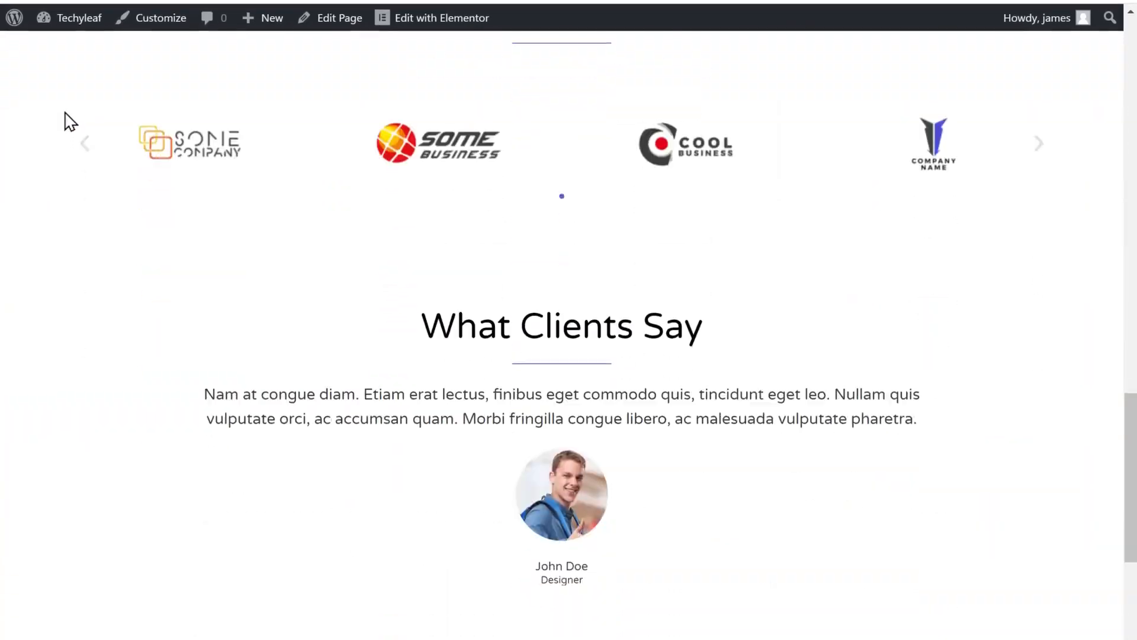
scroll(69, 121, "down", 10)
scroll(69, 122, "up", 6)
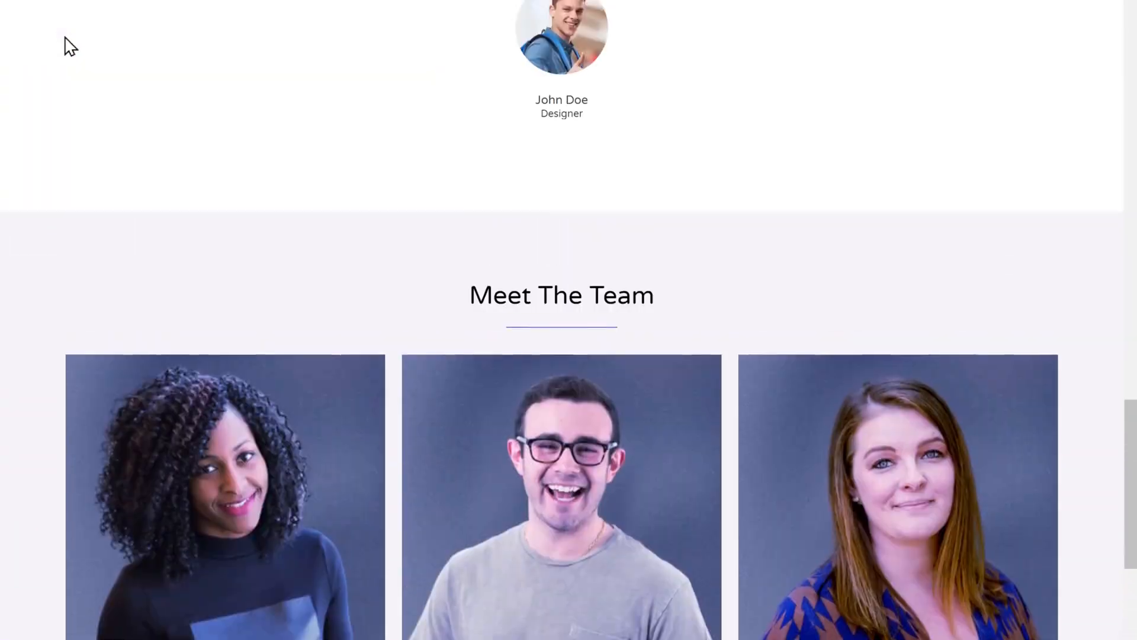
scroll(70, 46, "up", 20)
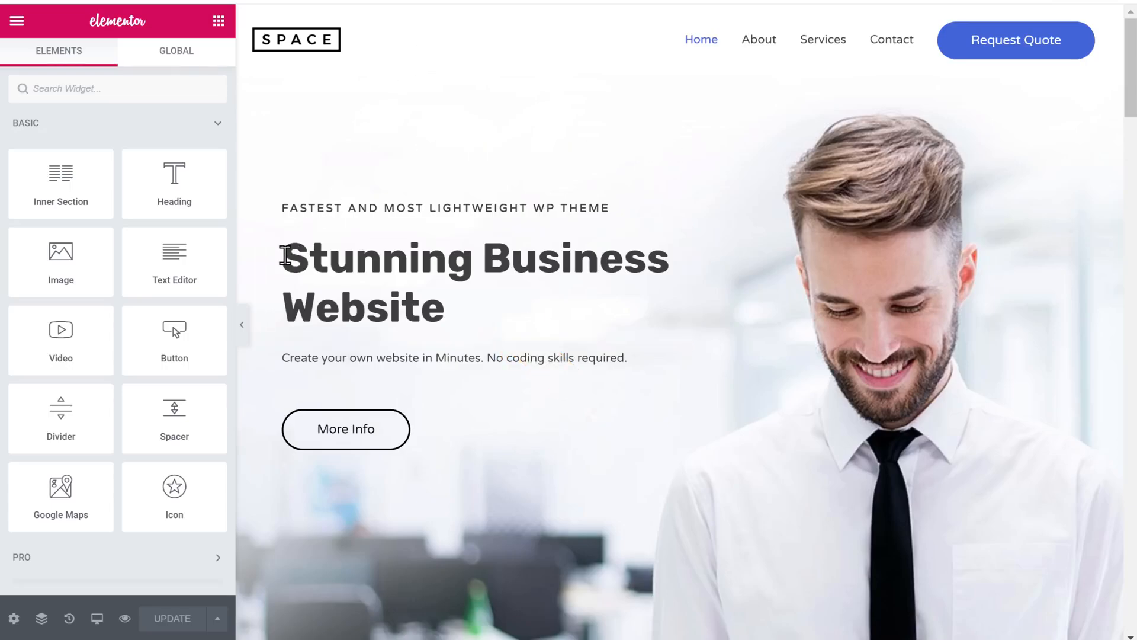
- Change the hero heading to 'Hi, Welcome to my Website' and relabel its button 'WATCH VIDEO'
left_click_drag(285, 254, 478, 333)
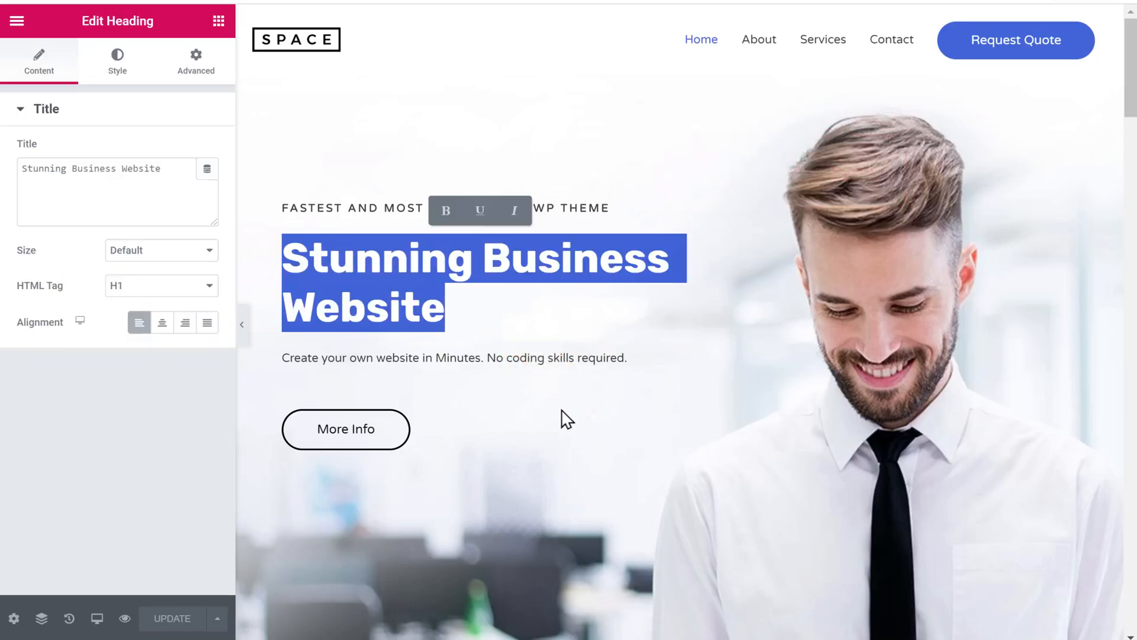
type("Hi, Wel")
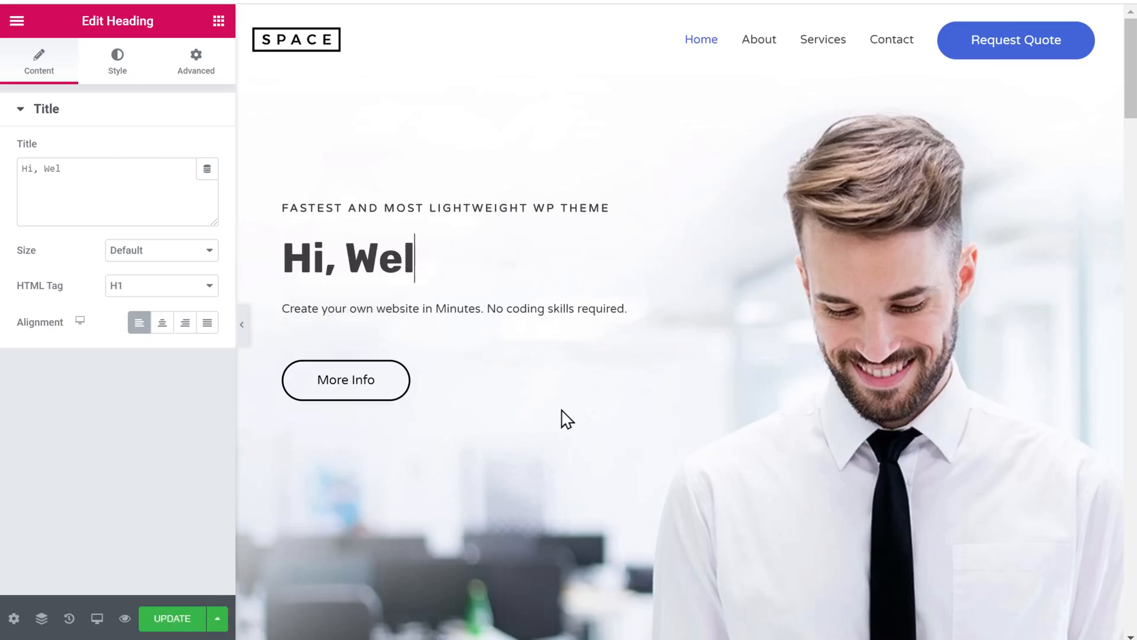
type("come to my <br>Website")
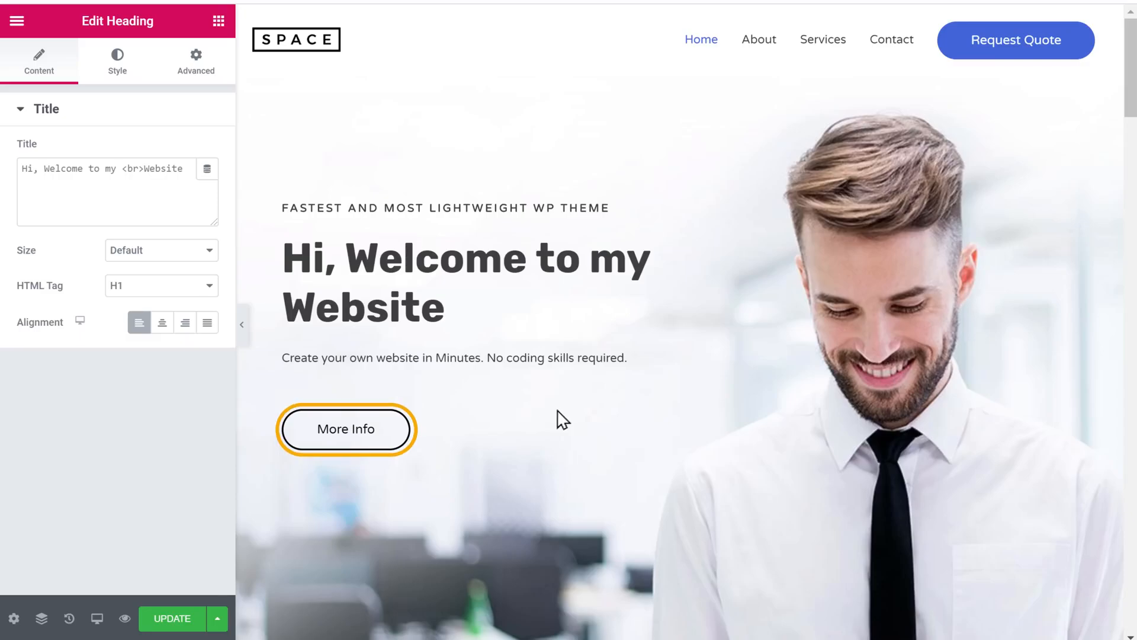
left_click(343, 439)
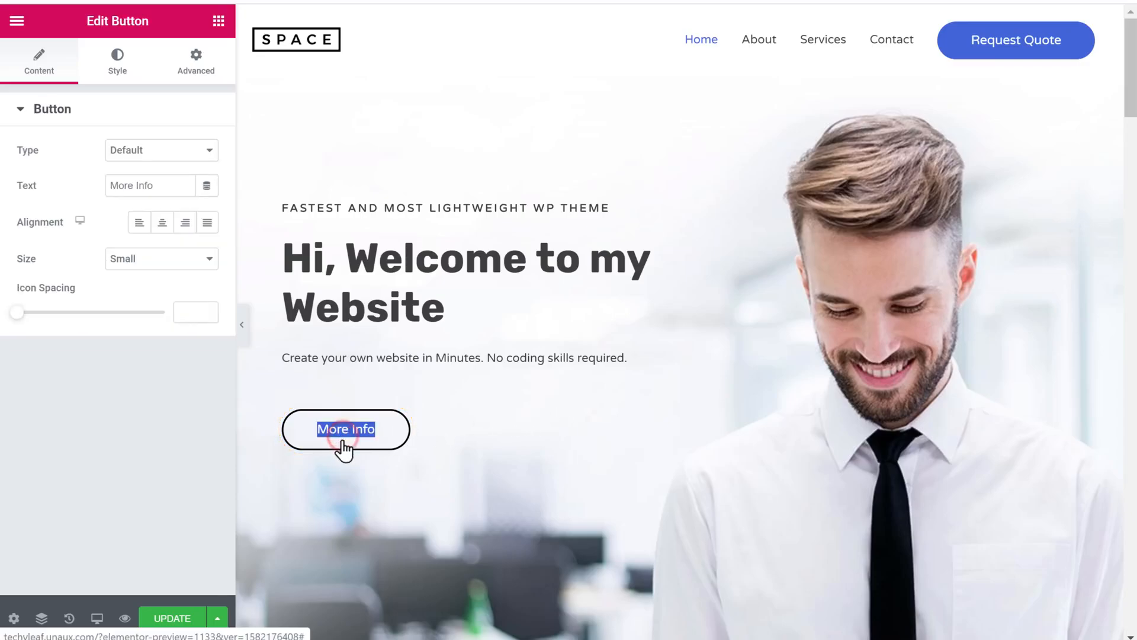
type("WATC")
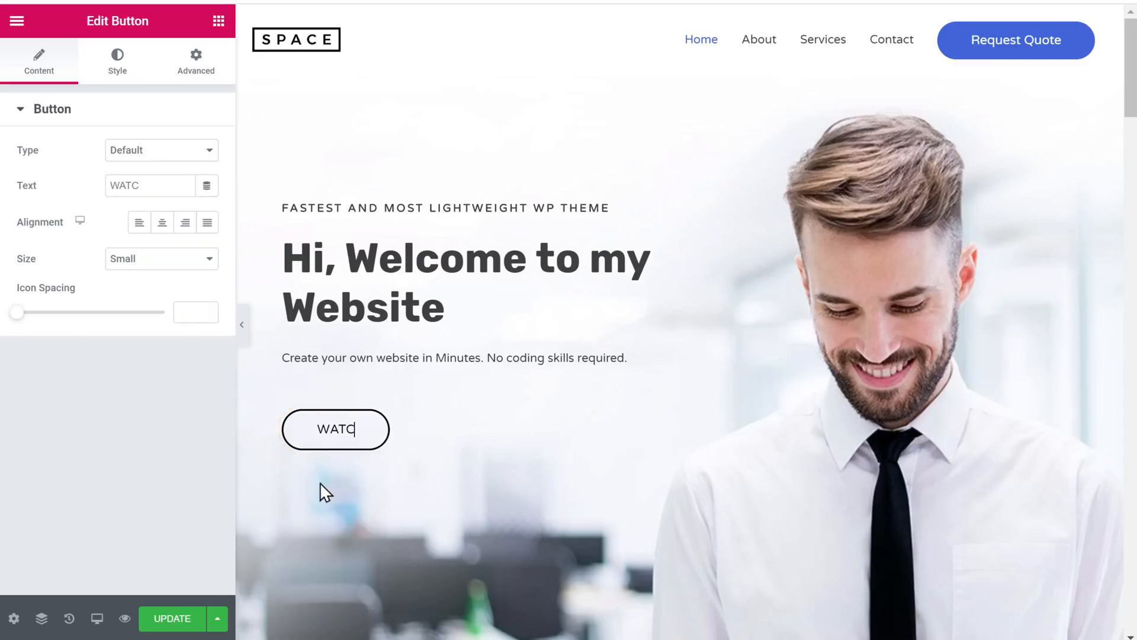
type("H VIDEO")
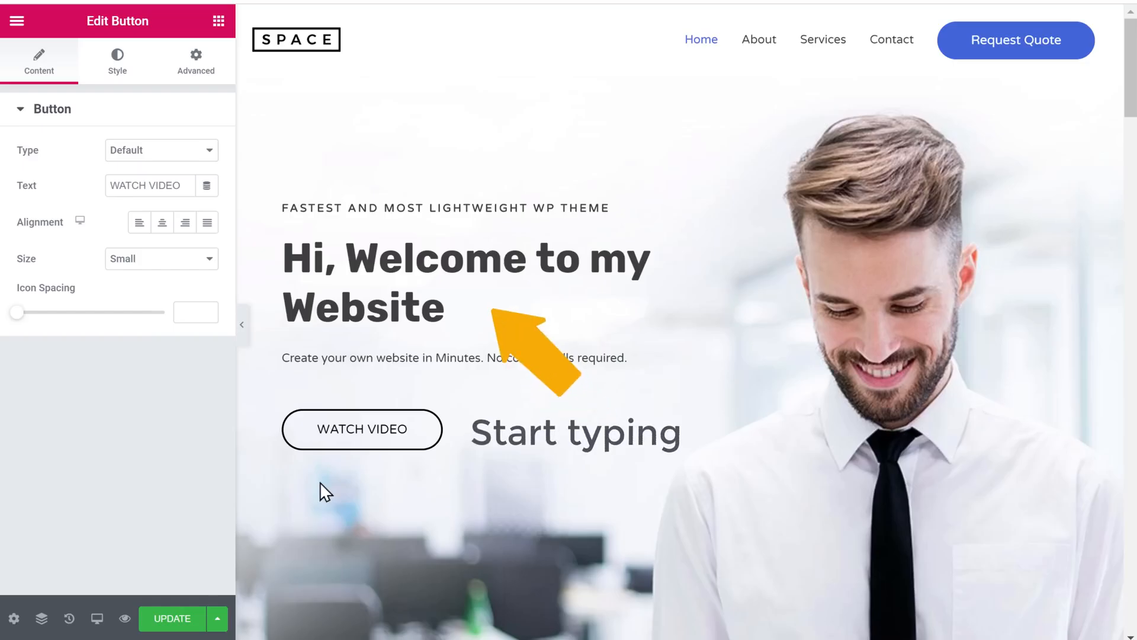
scroll(320, 482, "down", 20)
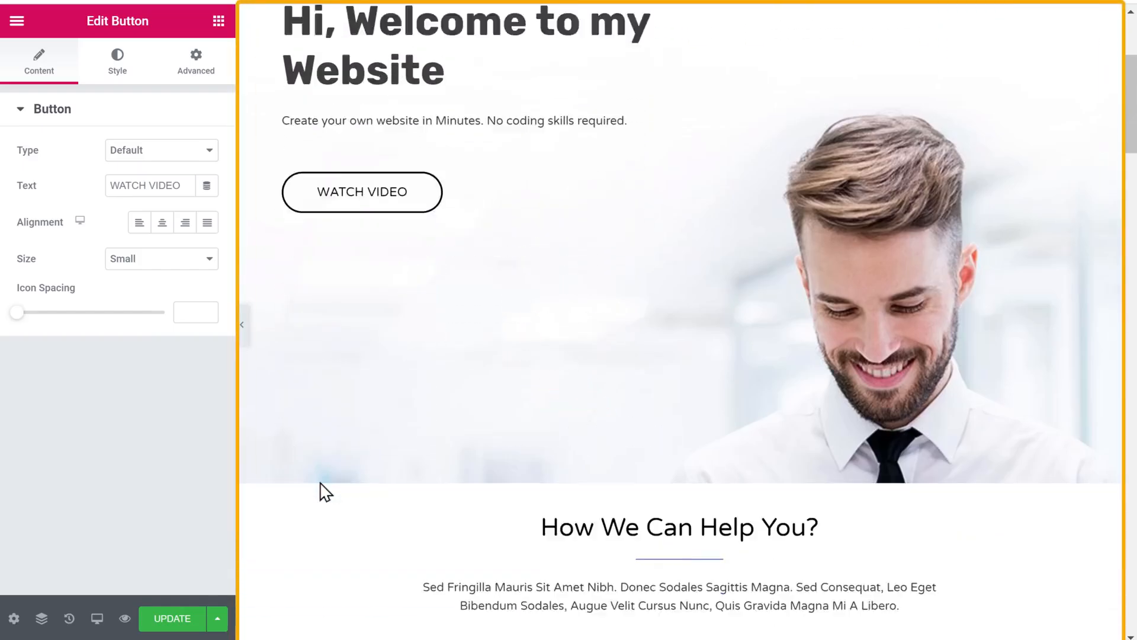
scroll(320, 491, "down", 4)
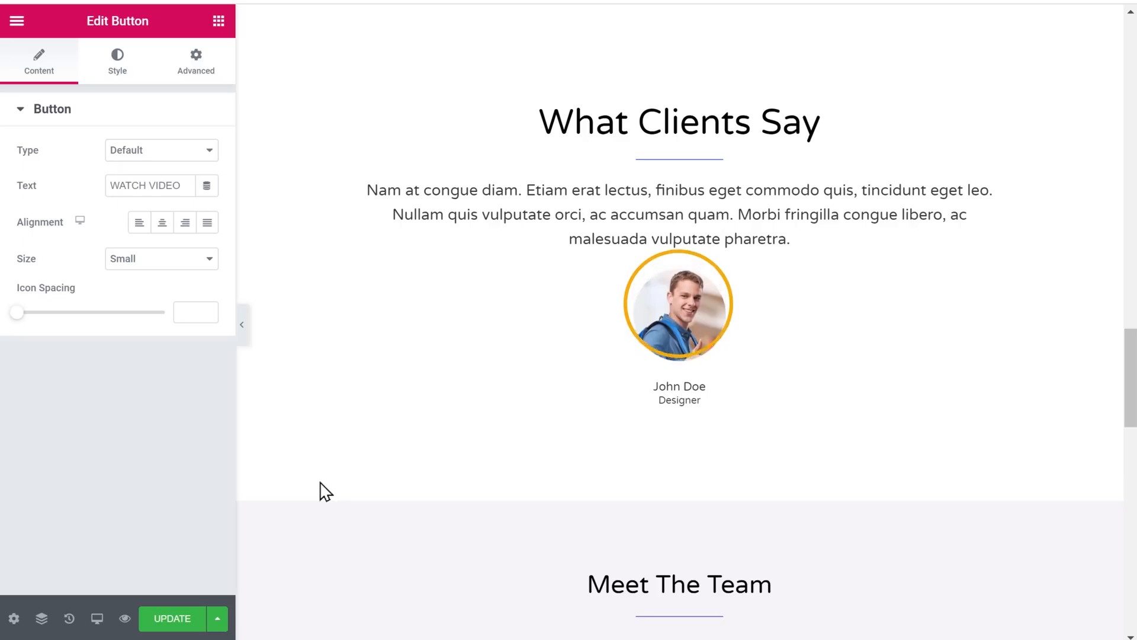
- Swap the testimonial avatar for the portrait photo uploaded from the Pictures folder
left_click(684, 318)
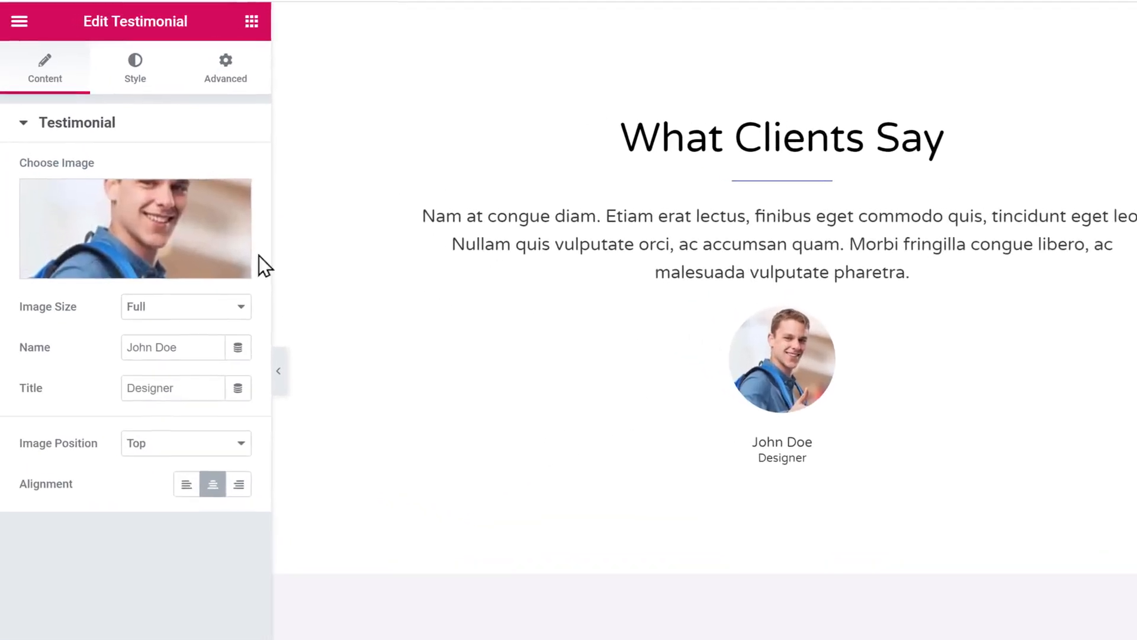
left_click(149, 232)
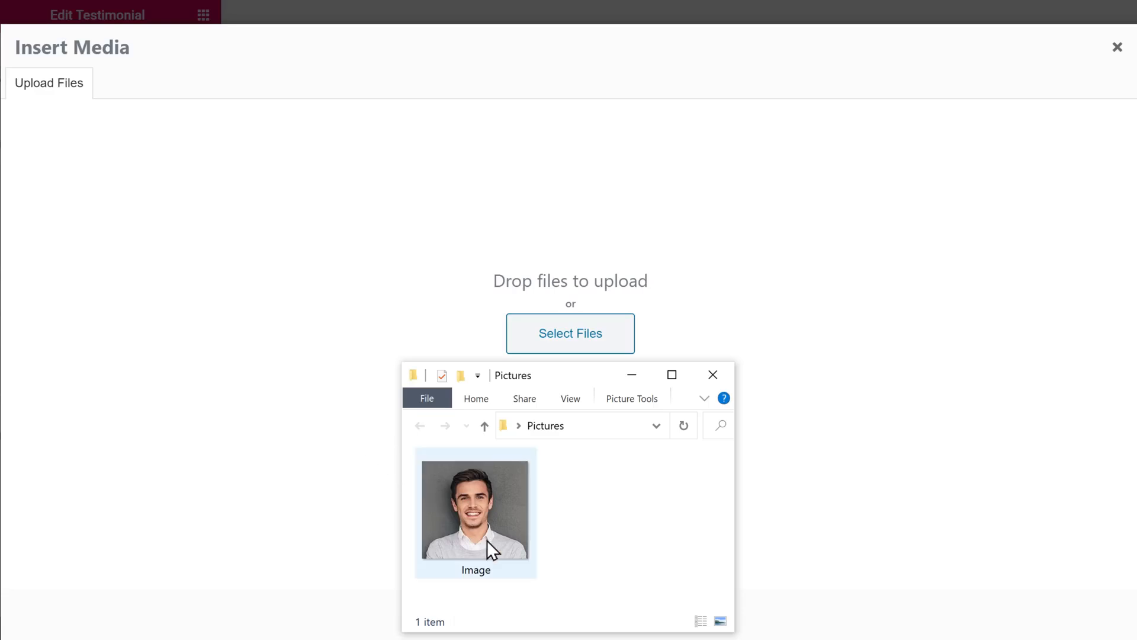
left_click_drag(487, 539, 563, 279)
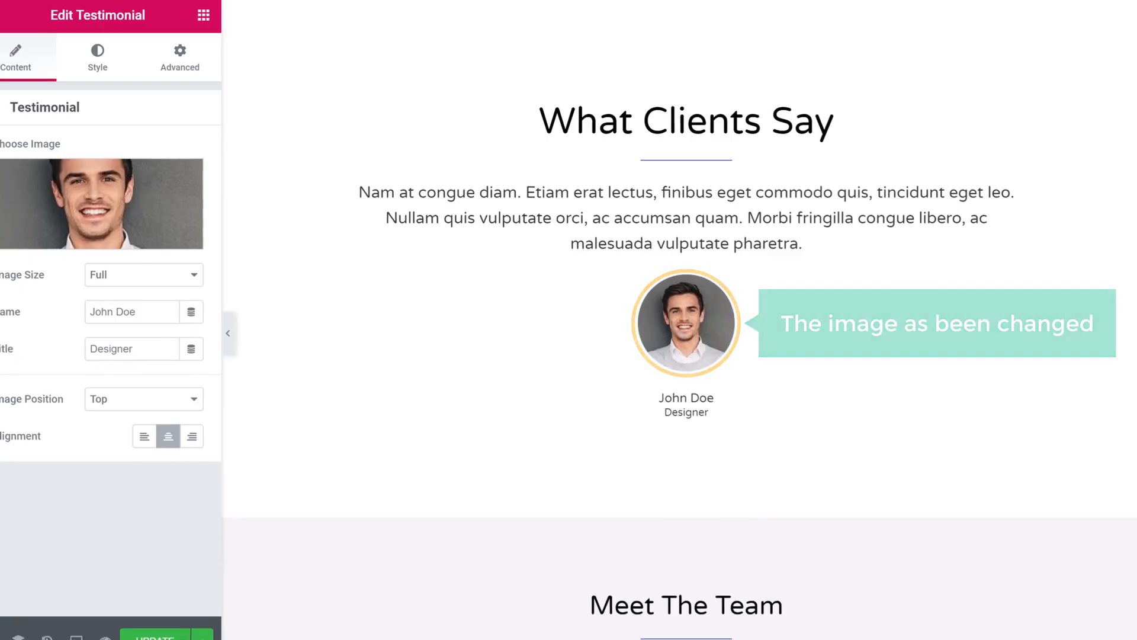
scroll(682, 320, "up", 10)
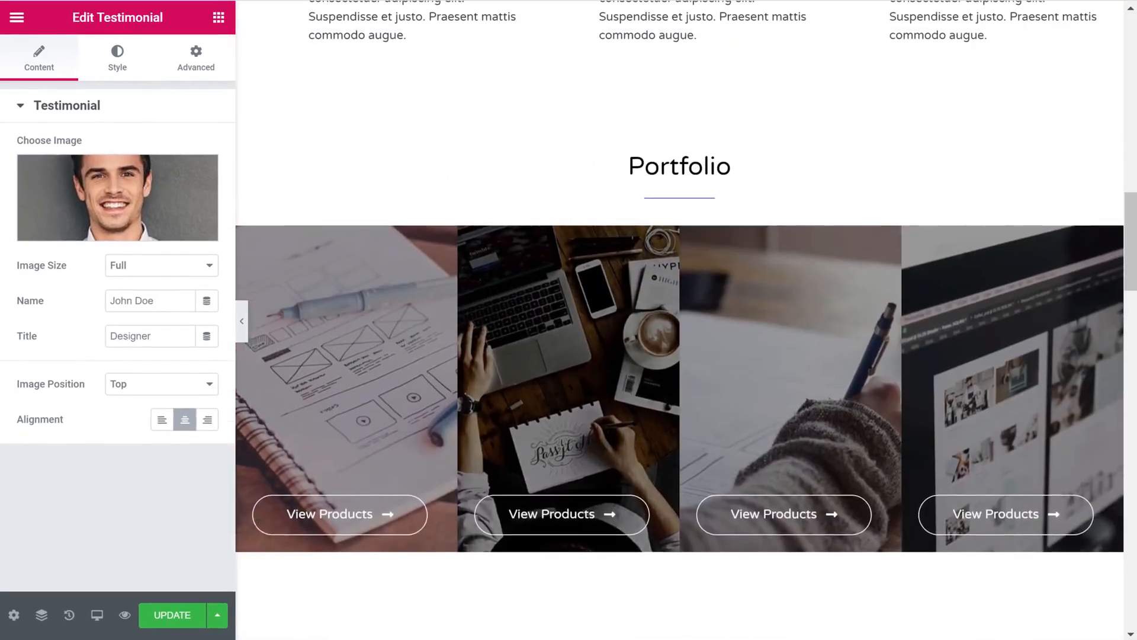
scroll(681, 320, "up", 10)
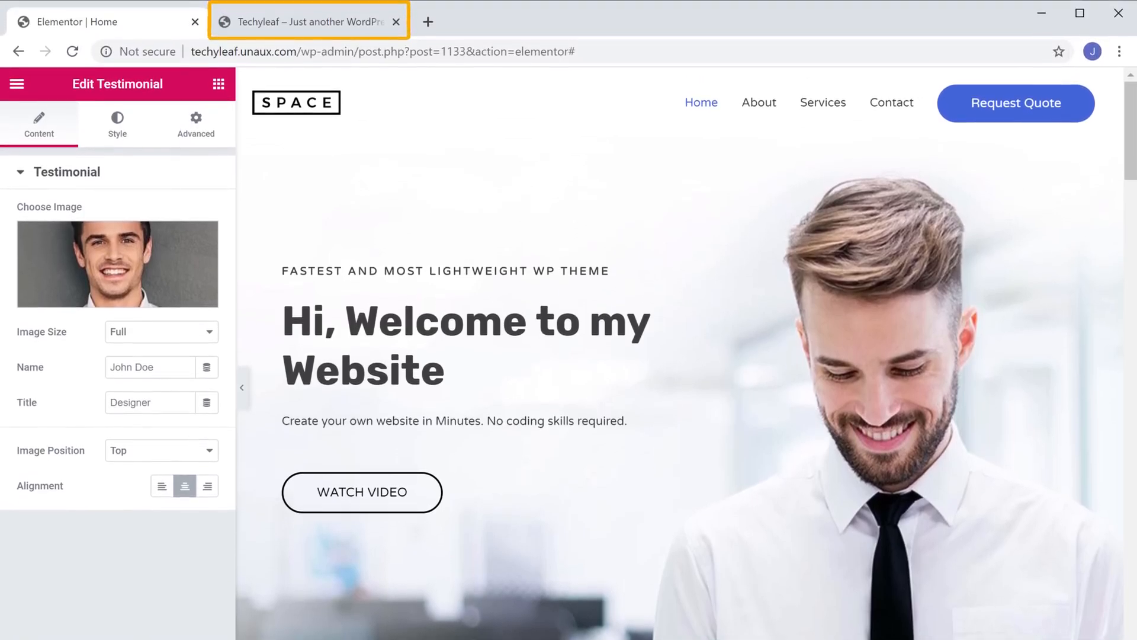
- Switch to the live Techyleaf site tab and reload it to see the updated hero
left_click(298, 28)
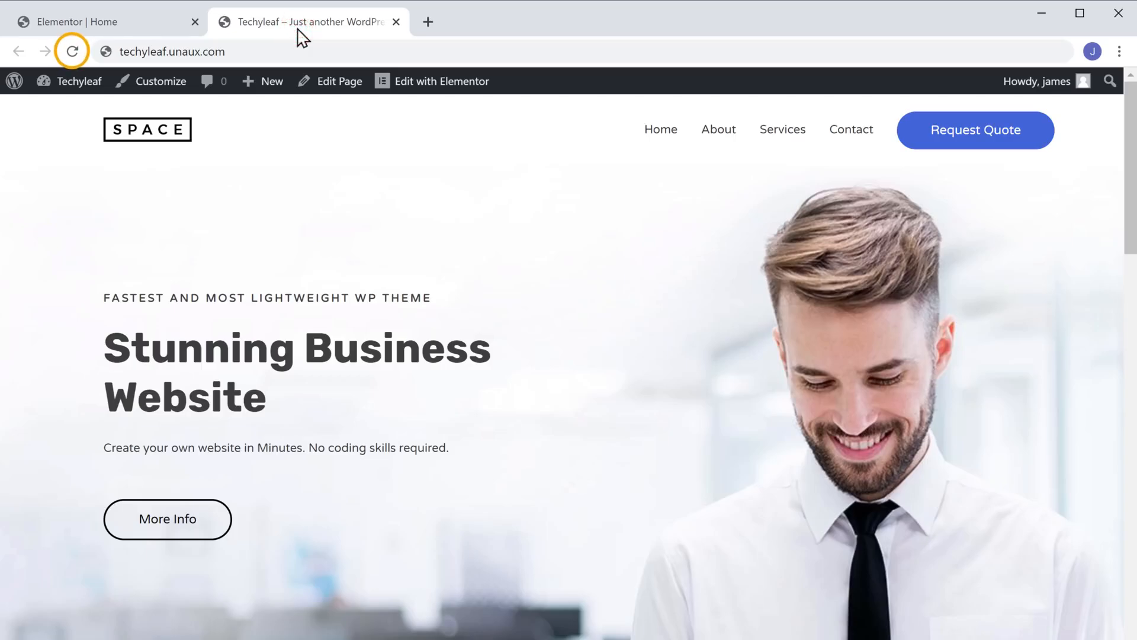
left_click(75, 55)
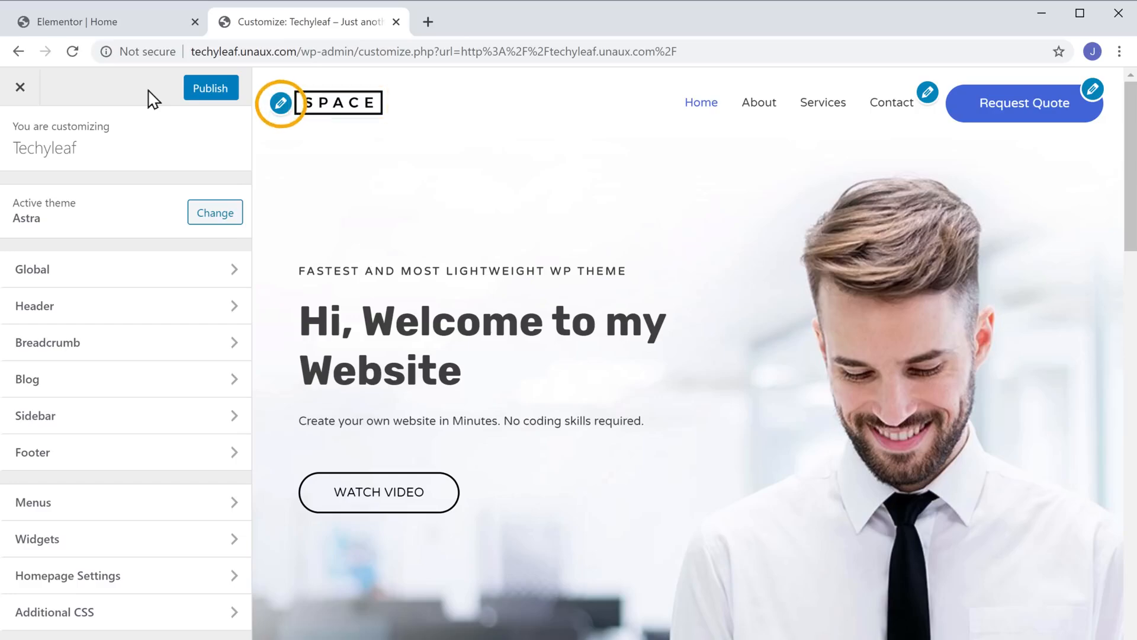
- Open Site Identity from the logo, publish the Customizer changes, and close the Customizer
left_click(280, 104)
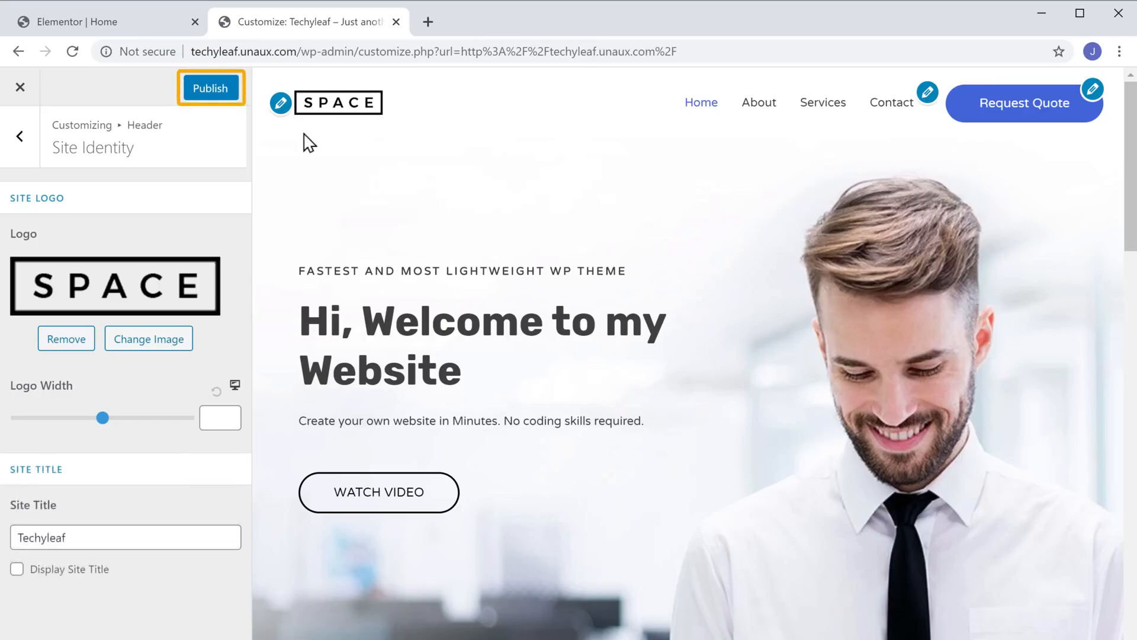
left_click(211, 100)
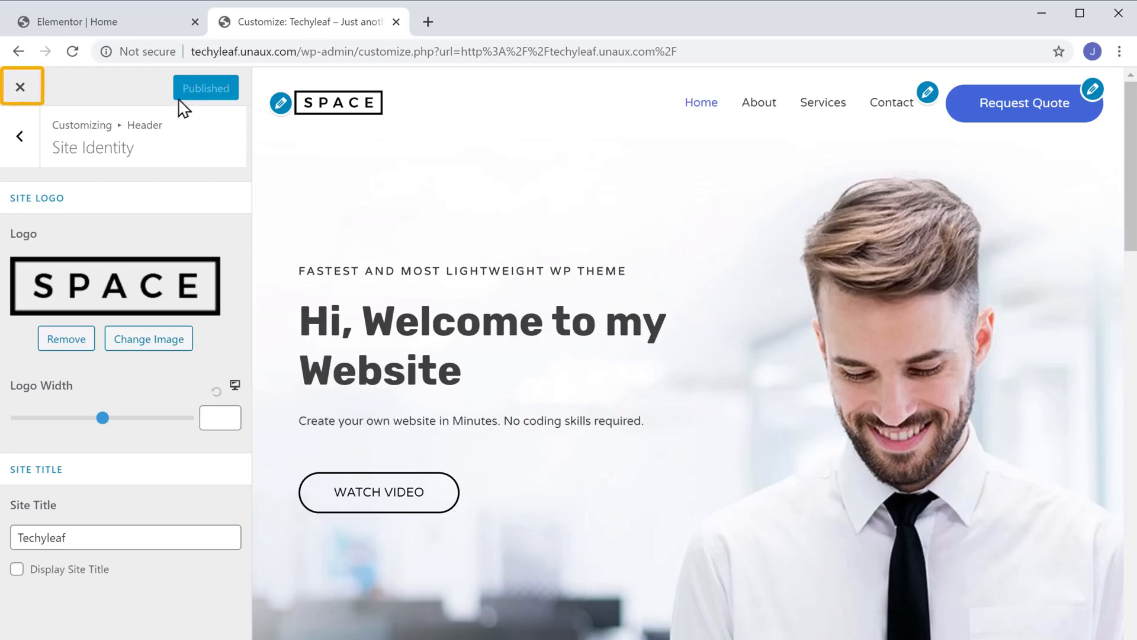
left_click(21, 87)
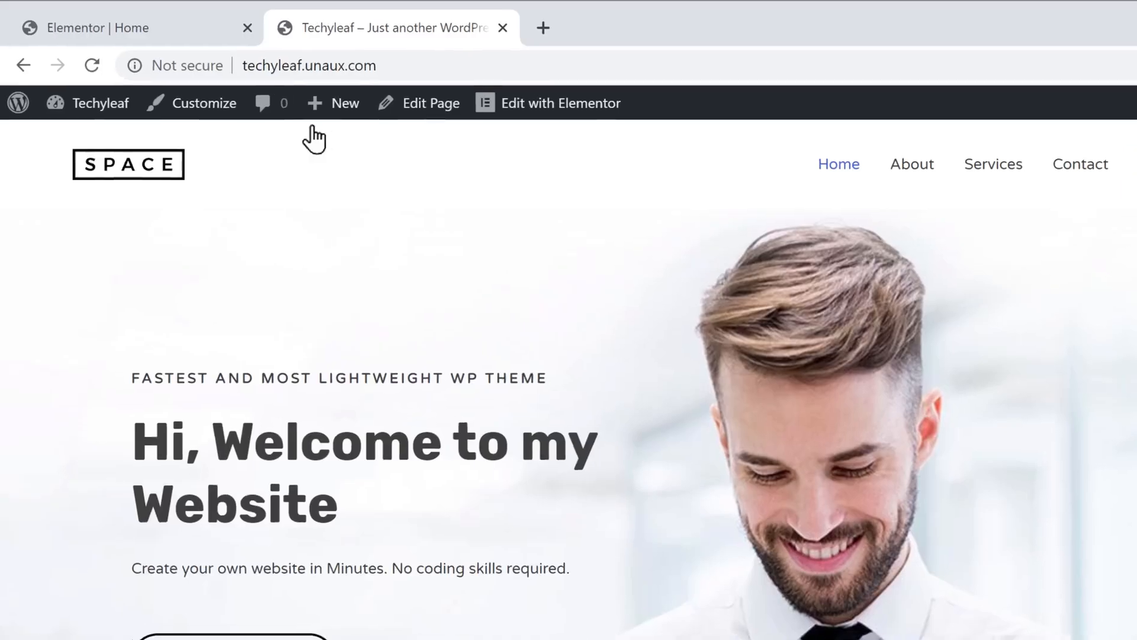
- Create a new page from the admin bar's New menu
mouse_move(271, 89)
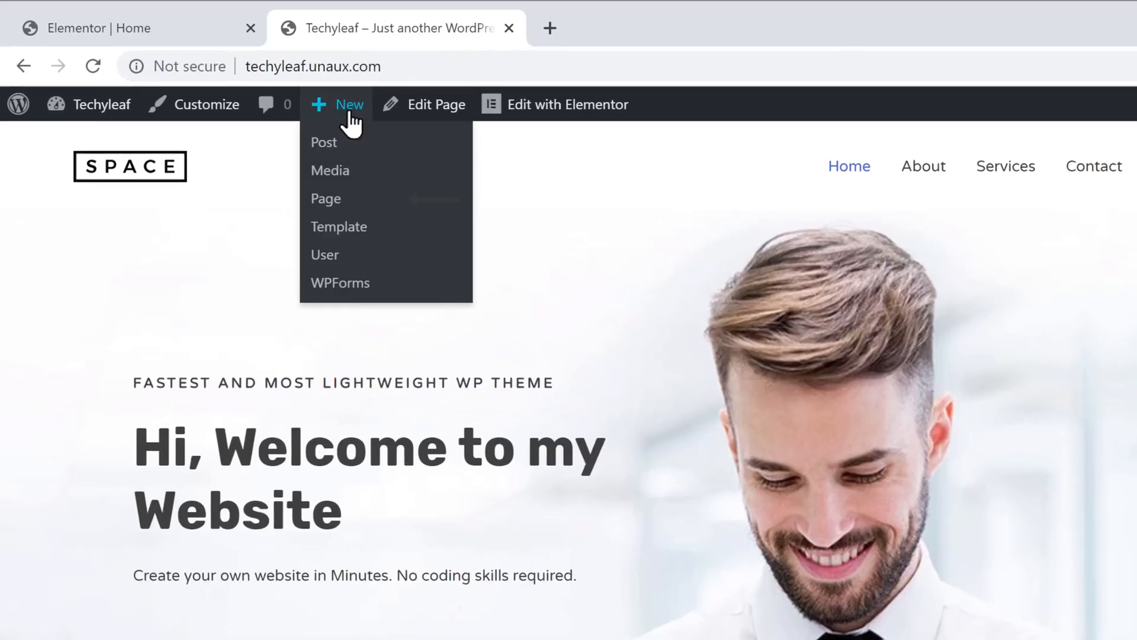
left_click(327, 209)
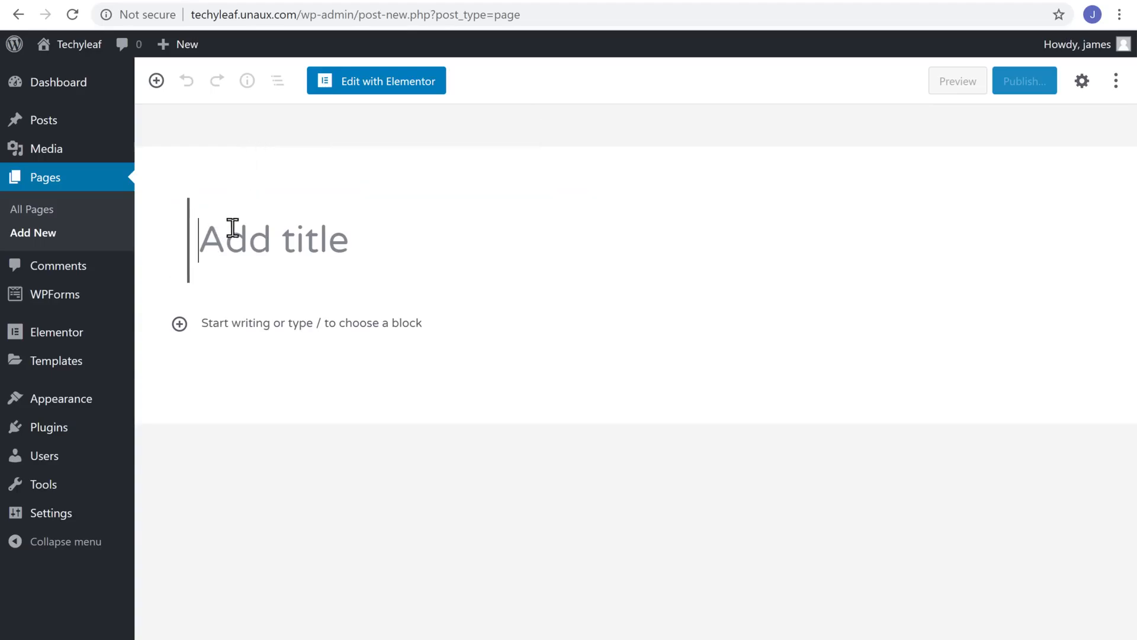
- Title the page 'Our Services' and launch it in Elementor
type("Our Services")
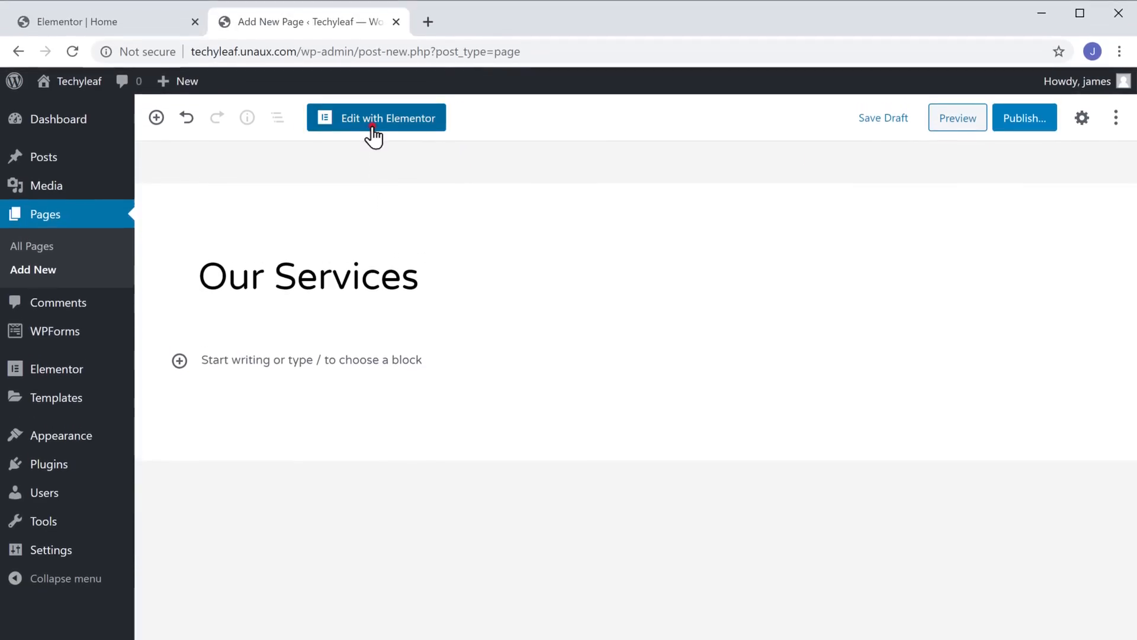
left_click(372, 127)
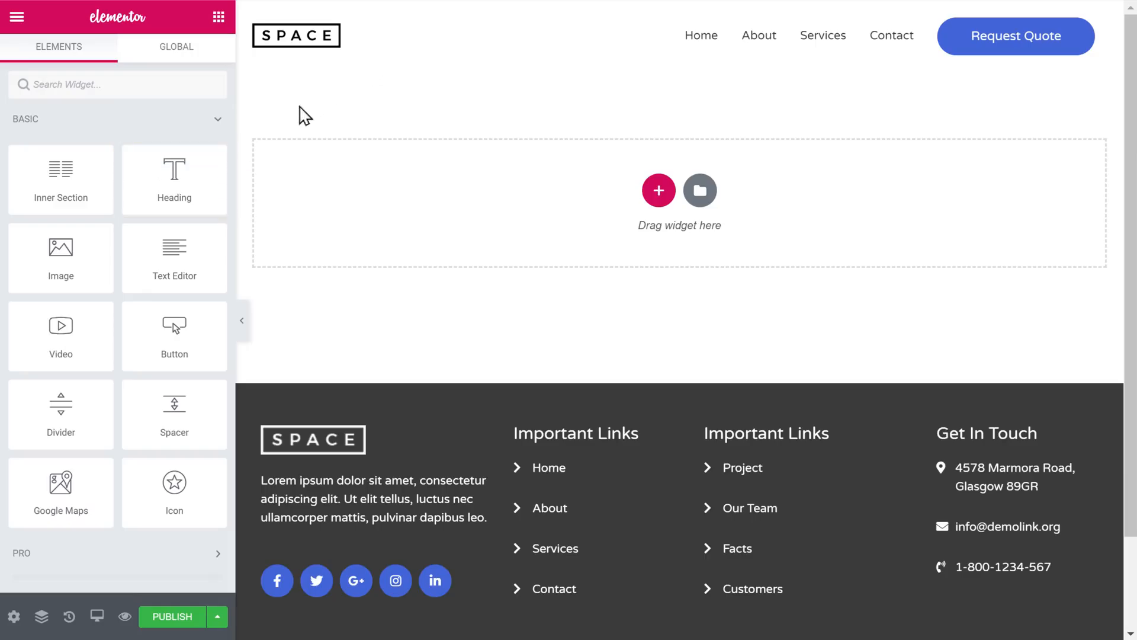
left_click_drag(201, 170, 516, 185)
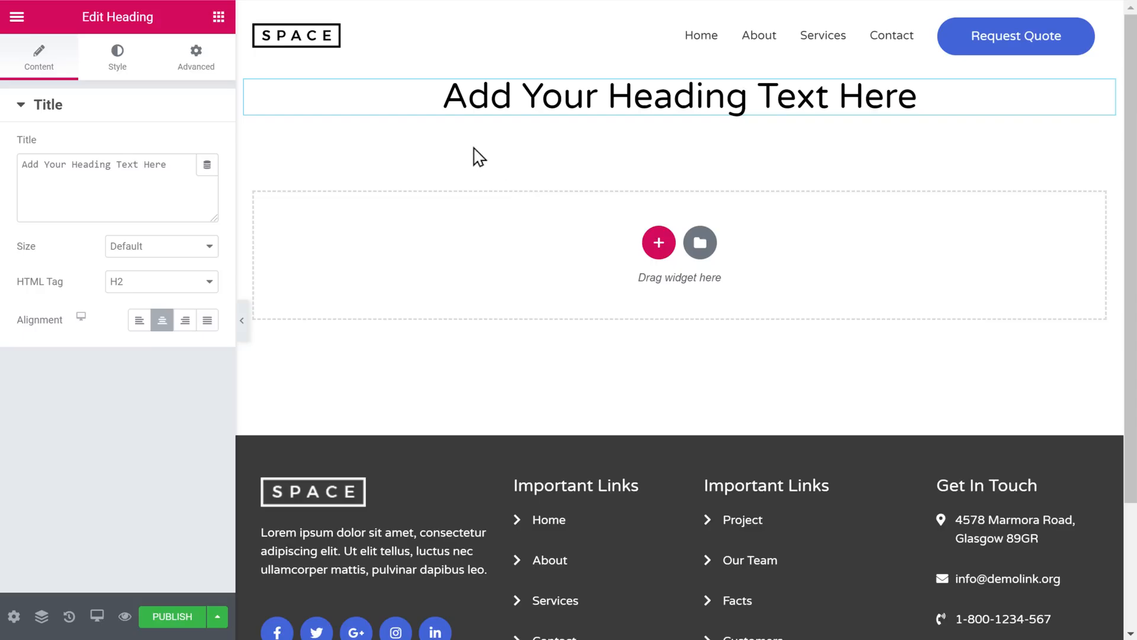
left_click_drag(460, 97, 928, 110)
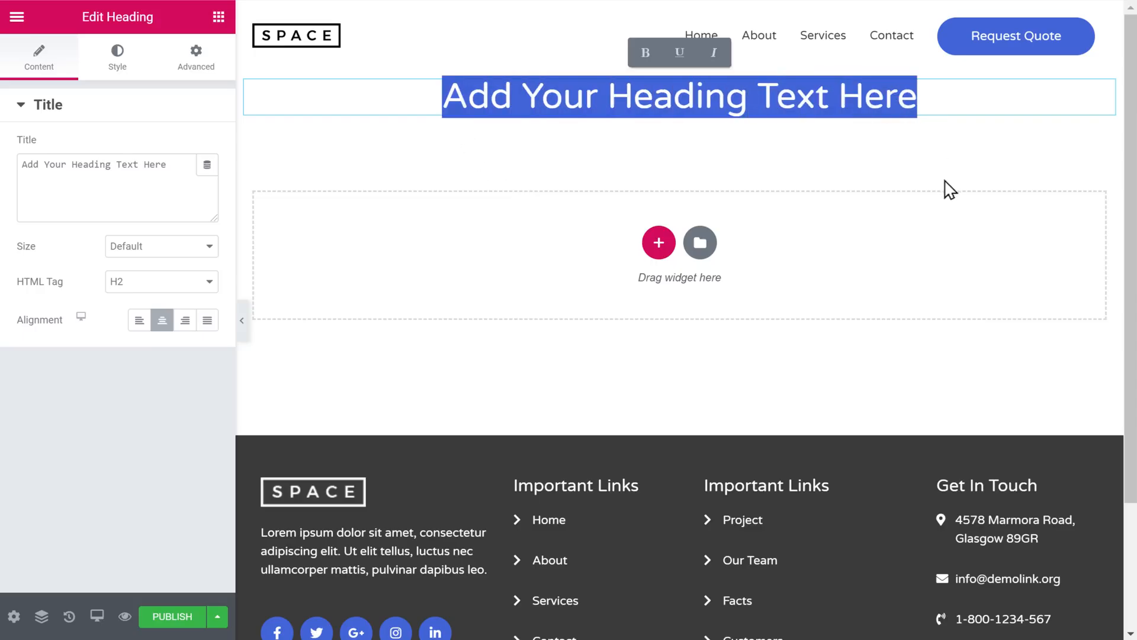
type("Our Services")
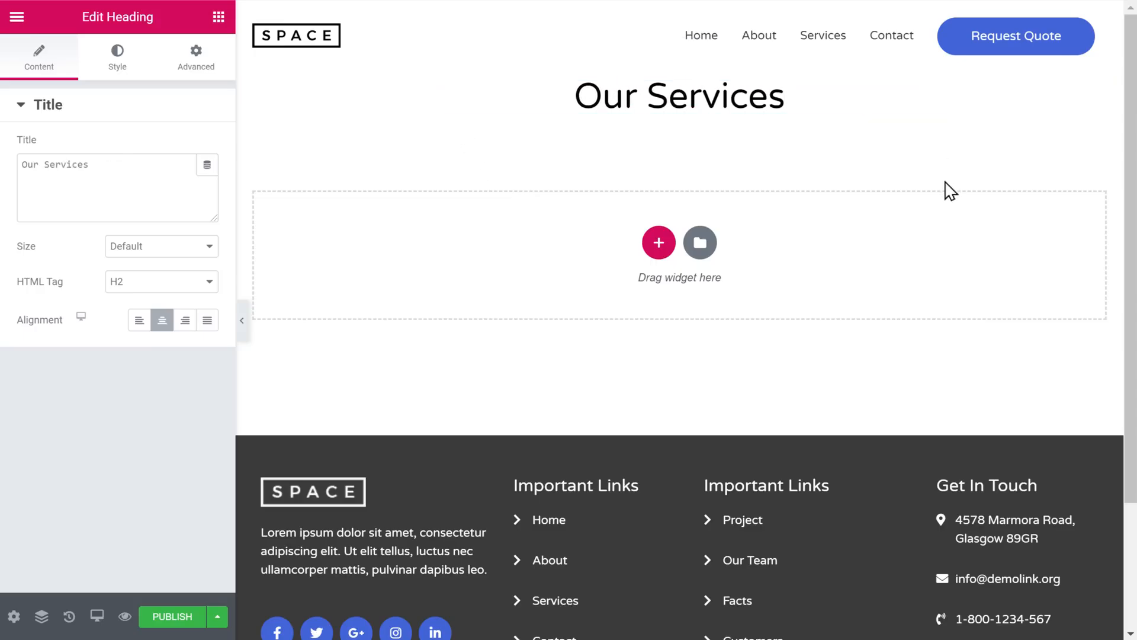
left_click(219, 47)
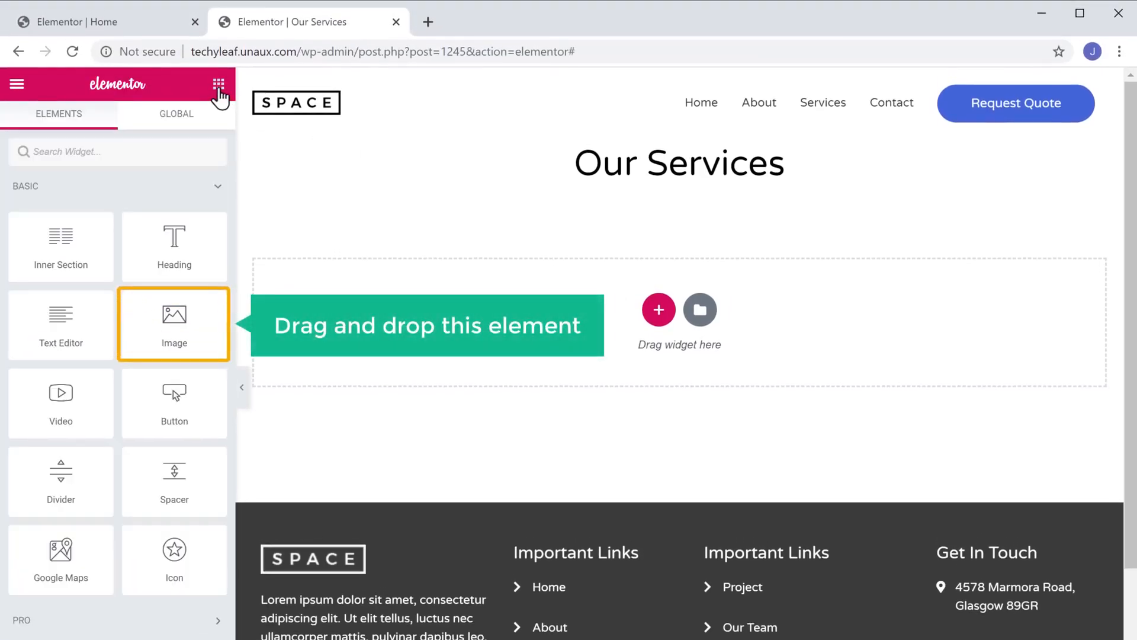
left_click_drag(176, 315, 580, 261)
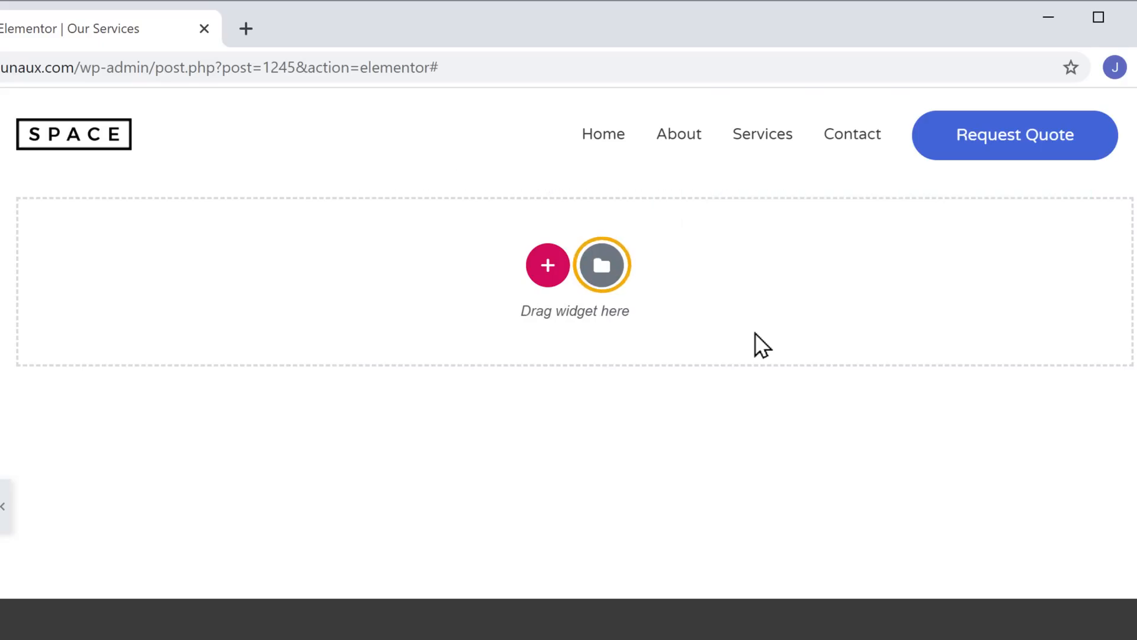
- Browse the Elementor template library and insert the Design Your WordPress homepage template
left_click(602, 281)
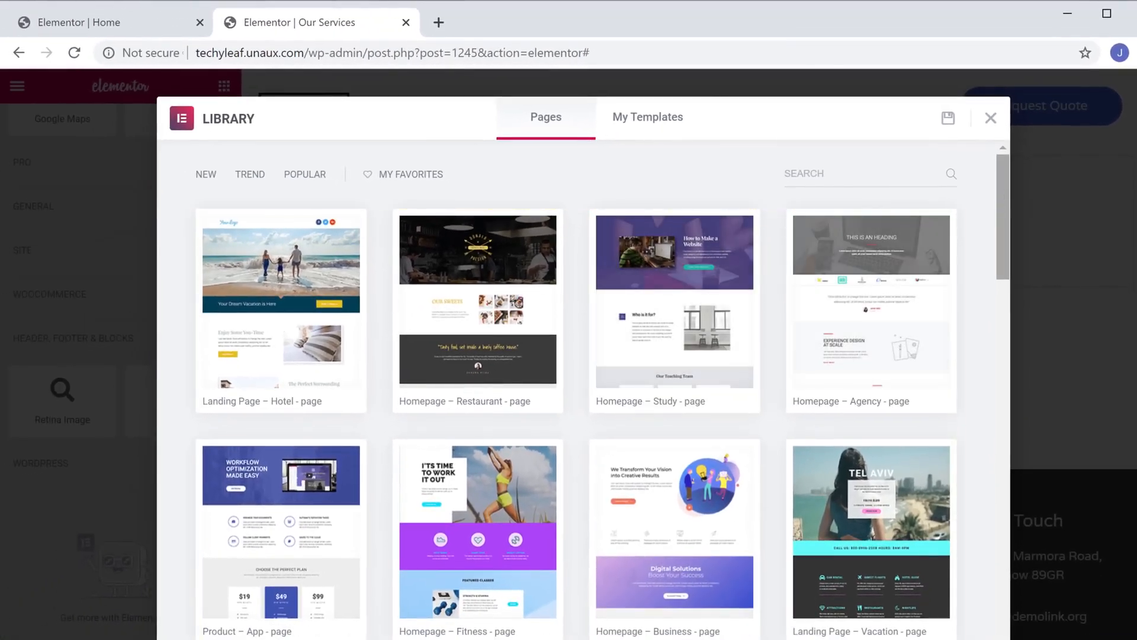
scroll(1004, 193, "down", 10)
scroll(584, 391, "down", 15)
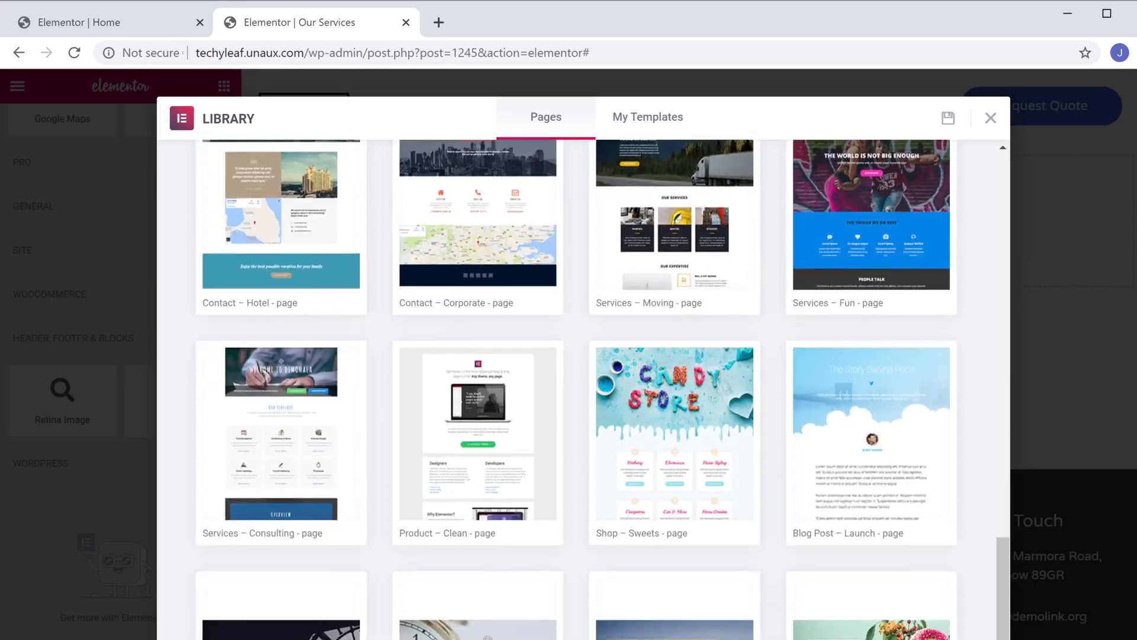
scroll(583, 391, "up", 10)
scroll(584, 391, "up", 15)
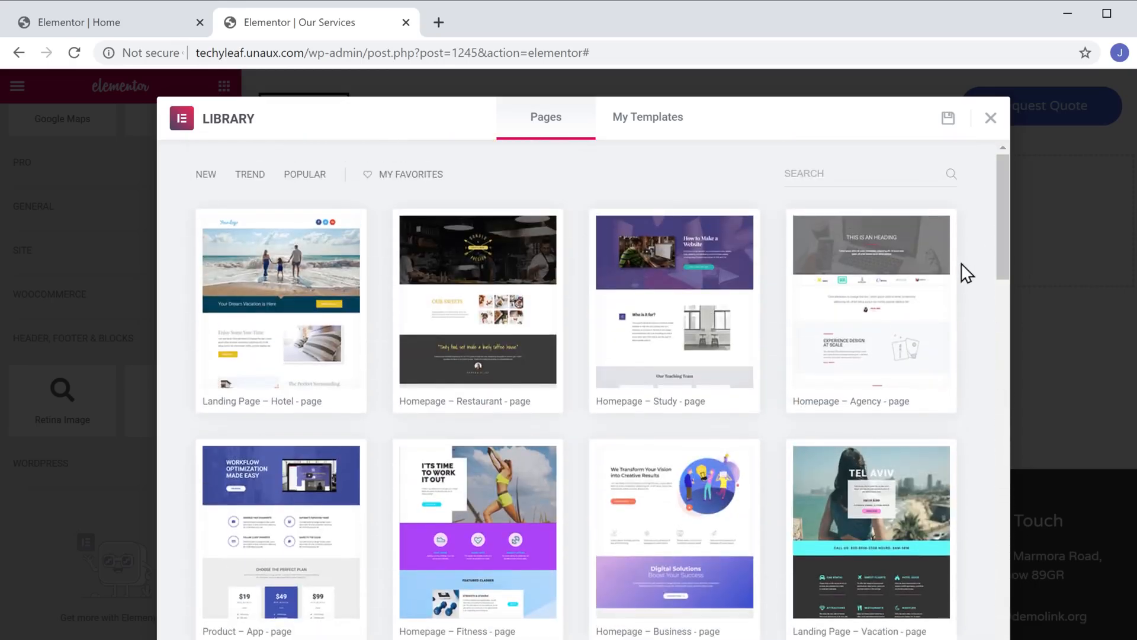
left_click(874, 328)
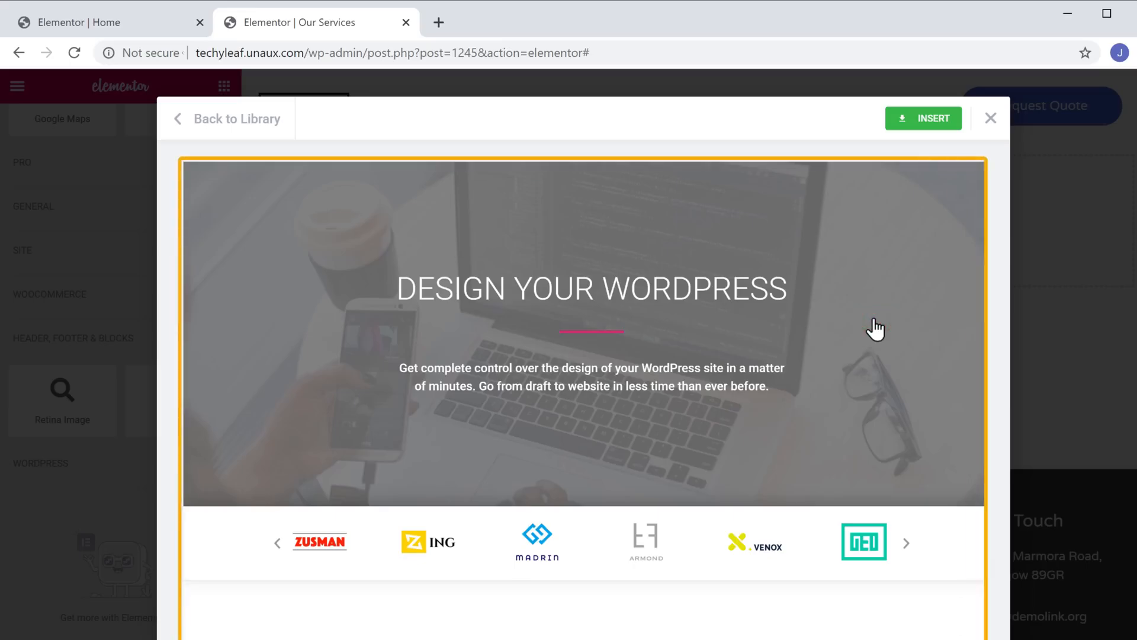
scroll(875, 327, "down", 15)
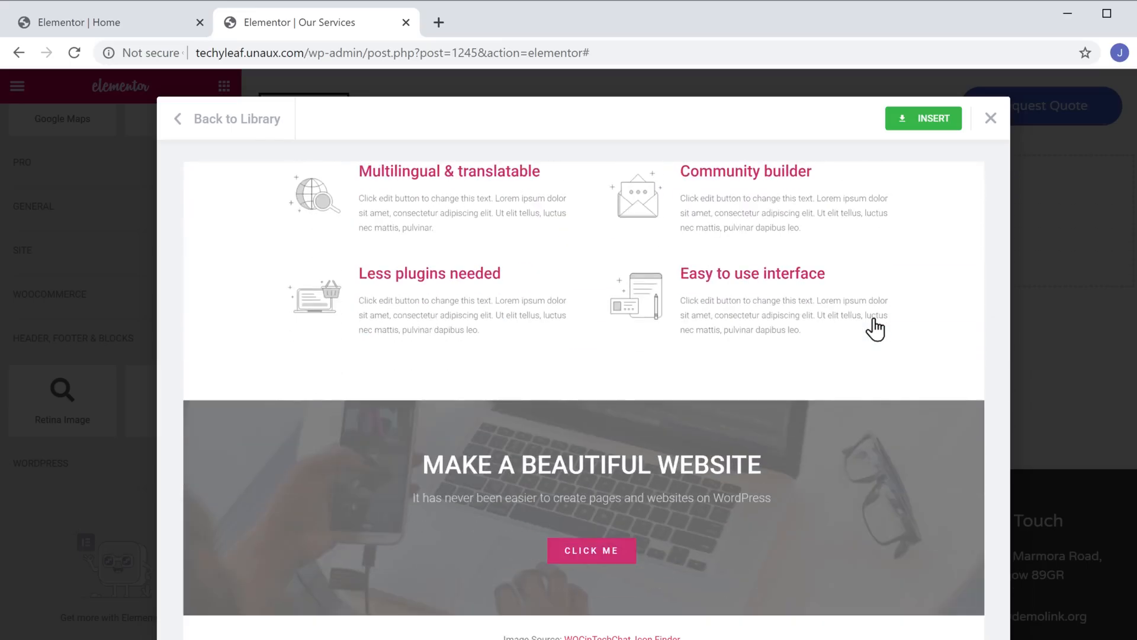
scroll(874, 327, "up", 15)
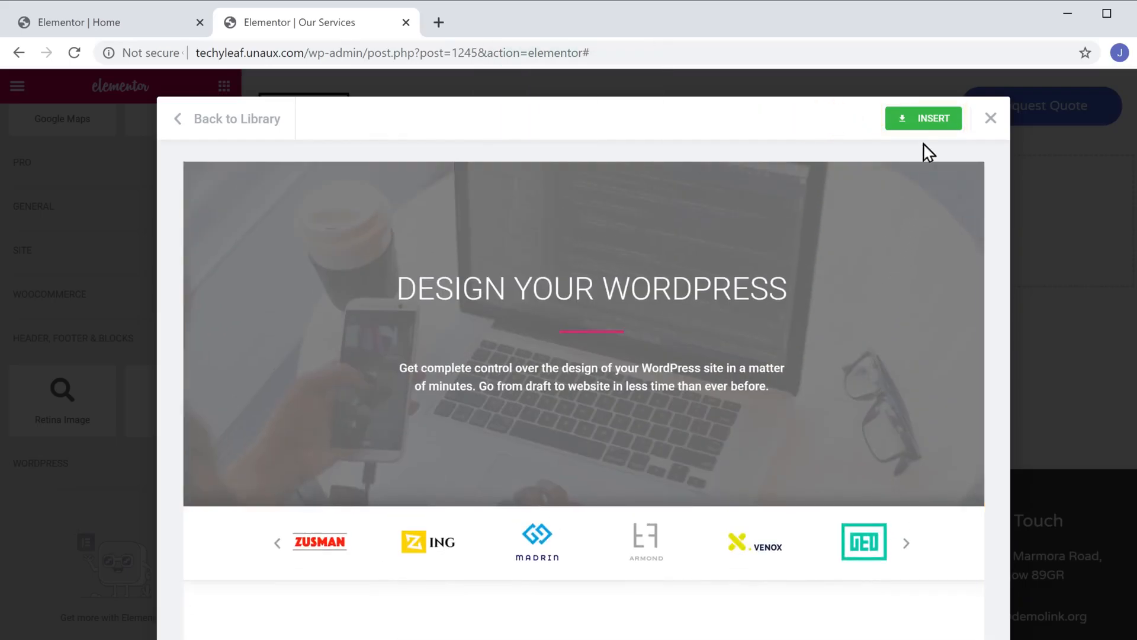
left_click(926, 123)
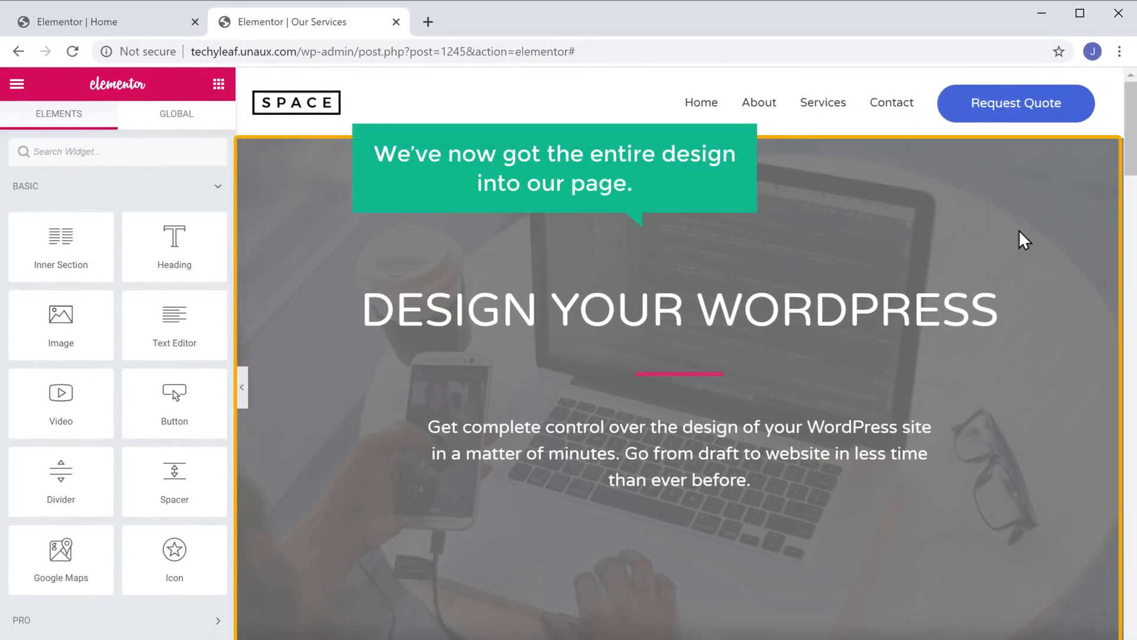
- Replace the DESIGN YOUR WORDPRESS hero heading text with 'OUR SERVICES'
scroll(1019, 231, "down", 15)
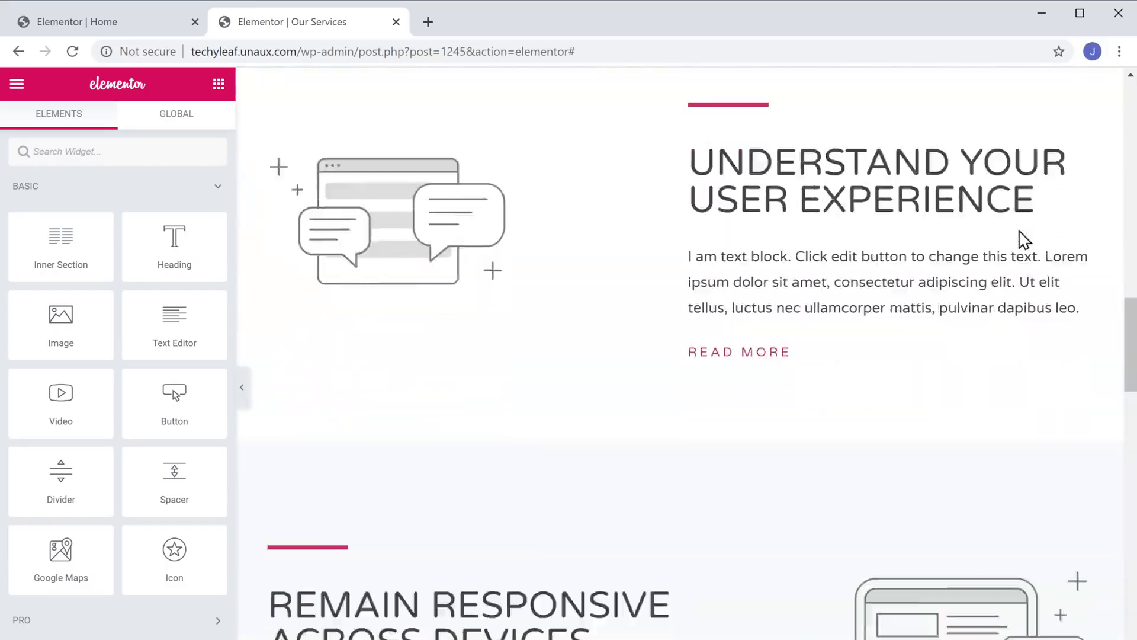
scroll(1020, 235, "down", 15)
scroll(1021, 235, "up", 5)
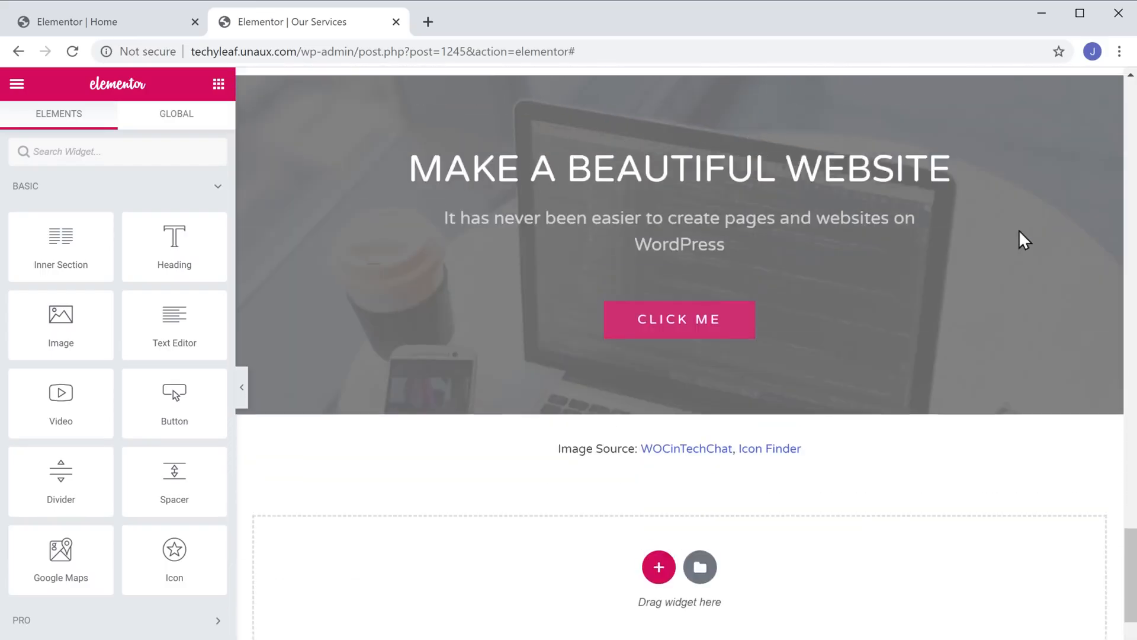
scroll(1020, 231, "up", 20)
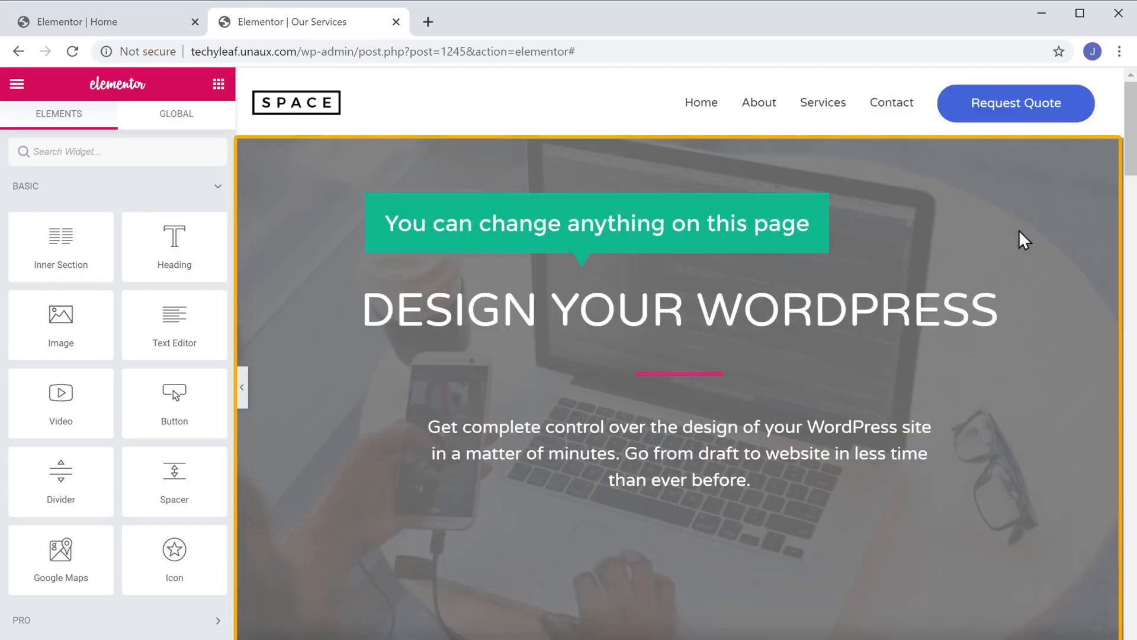
left_click_drag(365, 308, 1029, 348)
type("OUR SERVICES")
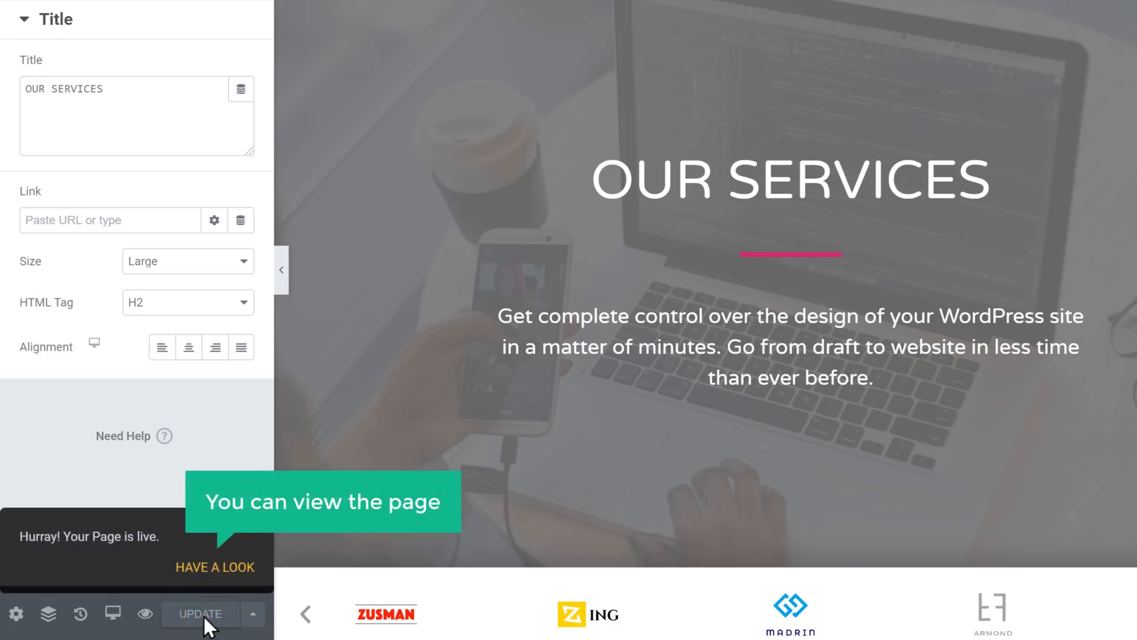
- View the published Our Services page, then return to the techyleaf.unaux.com homepage
left_click(213, 569)
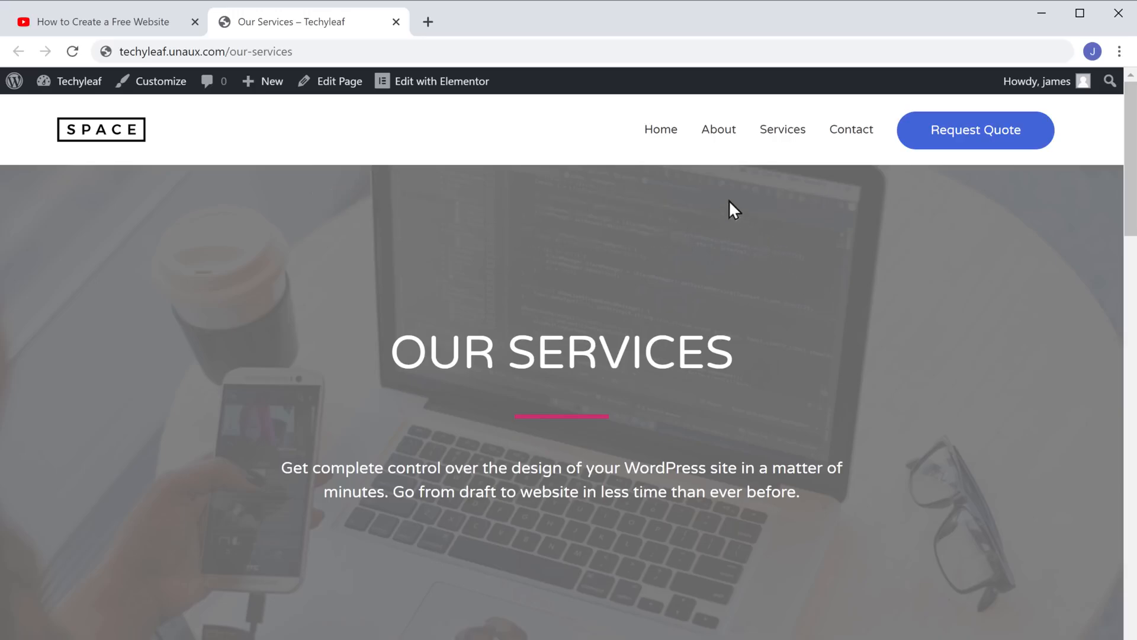
left_click(664, 135)
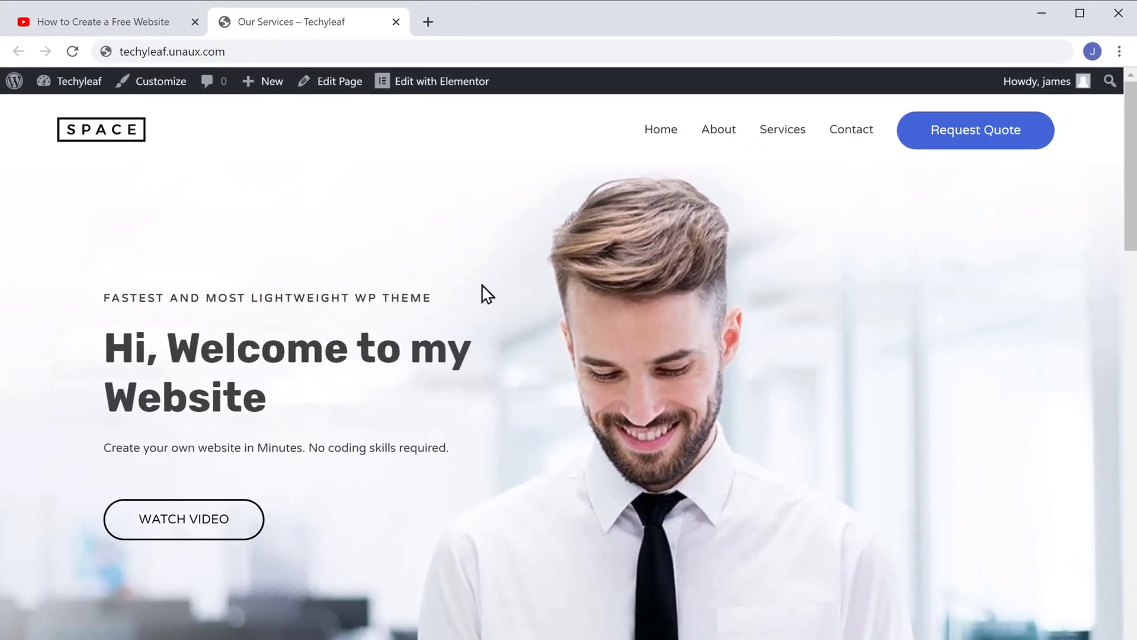
- Follow the YouTube description's 'Get the Domain' link to GoDaddy's $4.99 .com offer
left_click(107, 30)
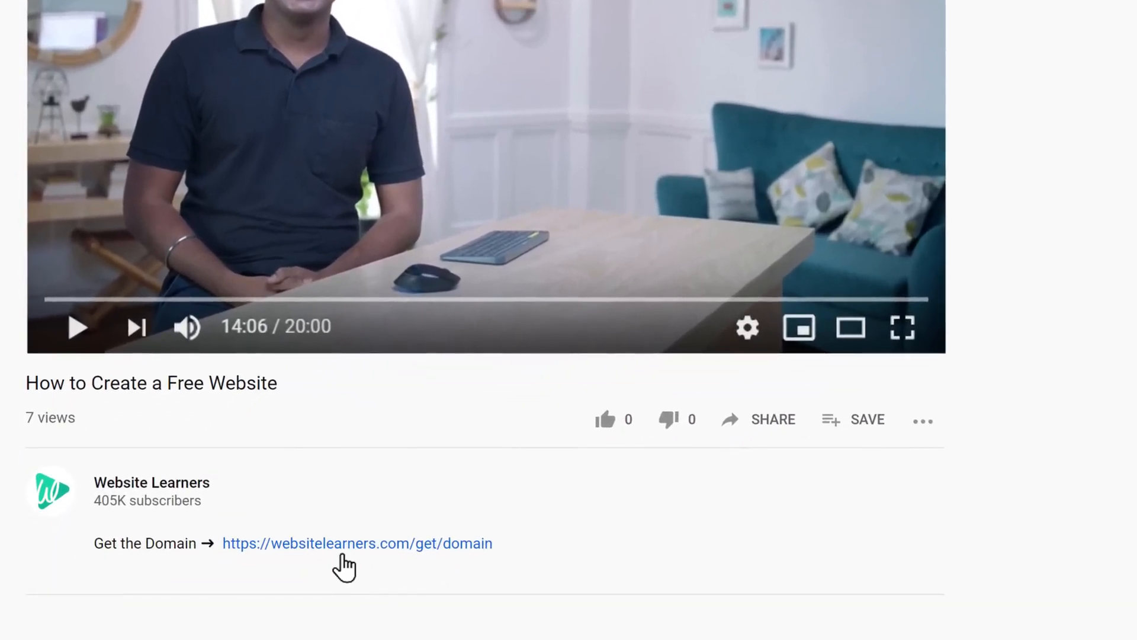
left_click(341, 556)
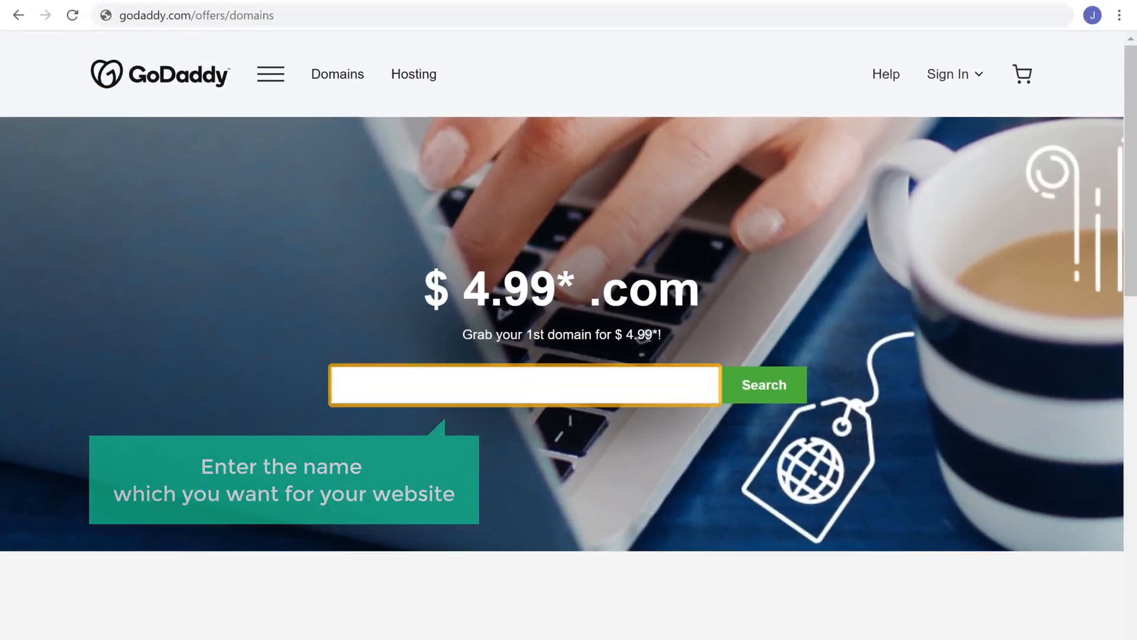
- Search for techyleaf.com and add it to the cart at $4.99 without domain privacy
left_click(371, 387)
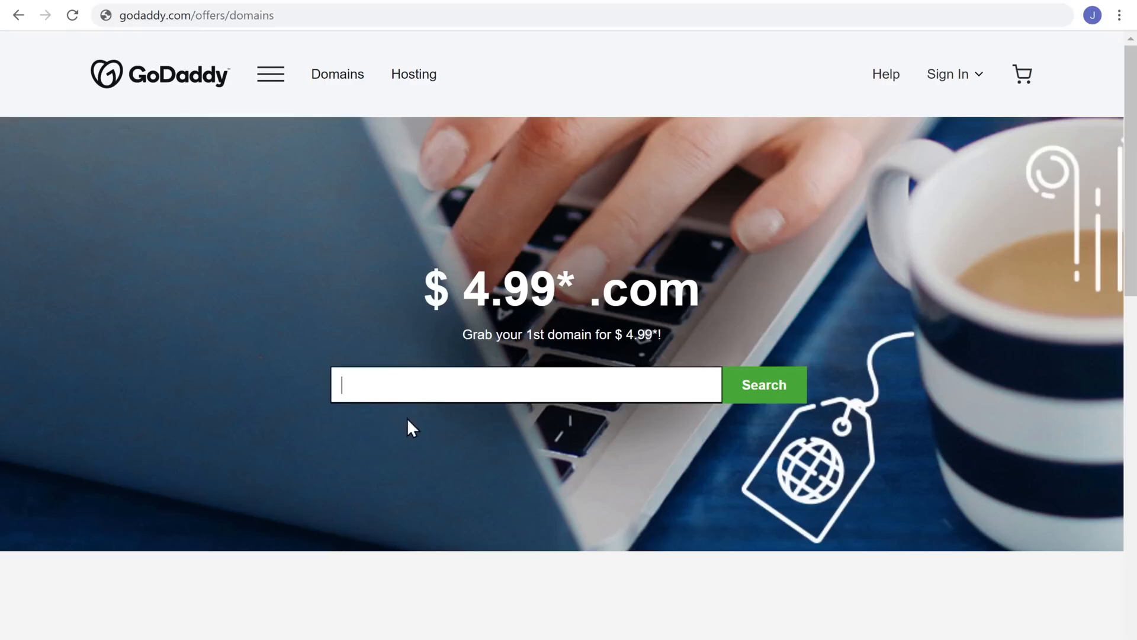
type("techyleaf.com")
left_click(467, 460)
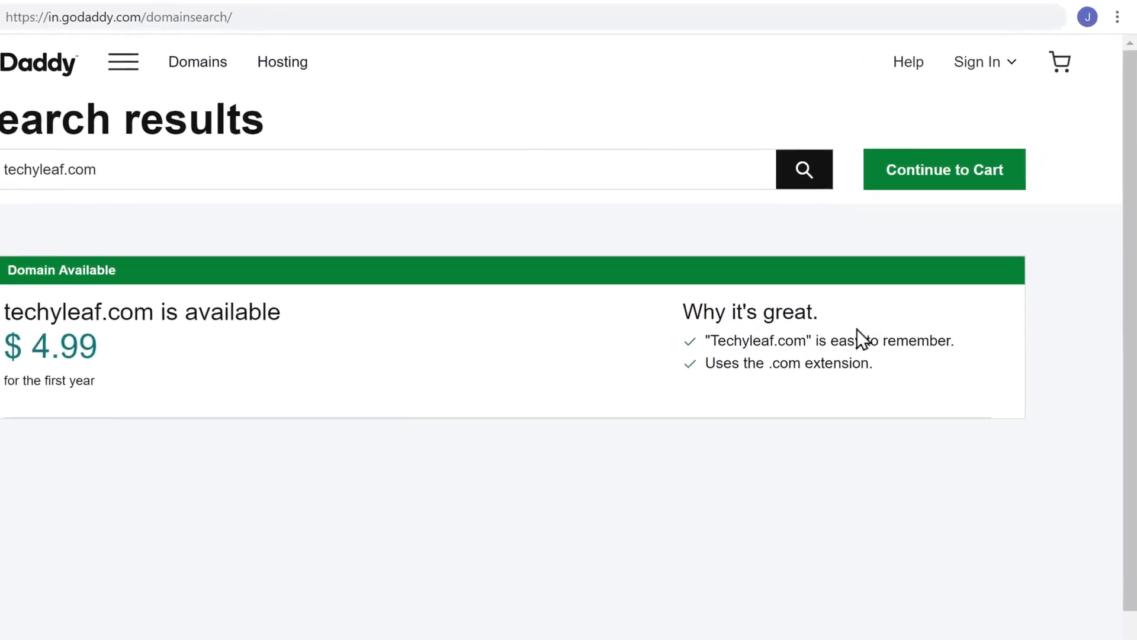
left_click(926, 216)
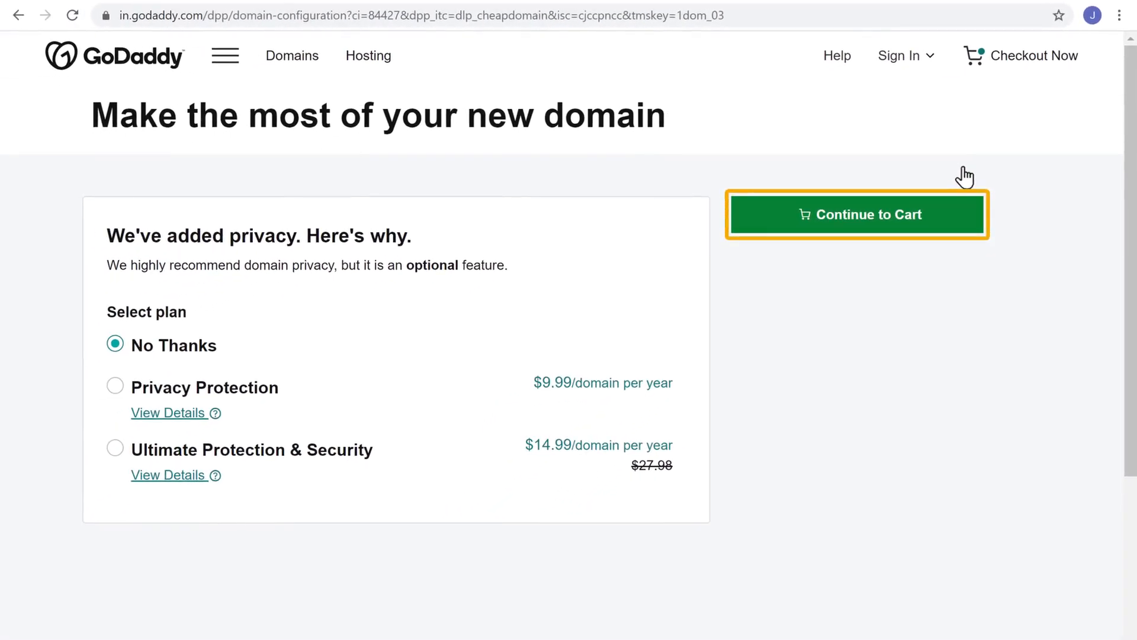
left_click(863, 233)
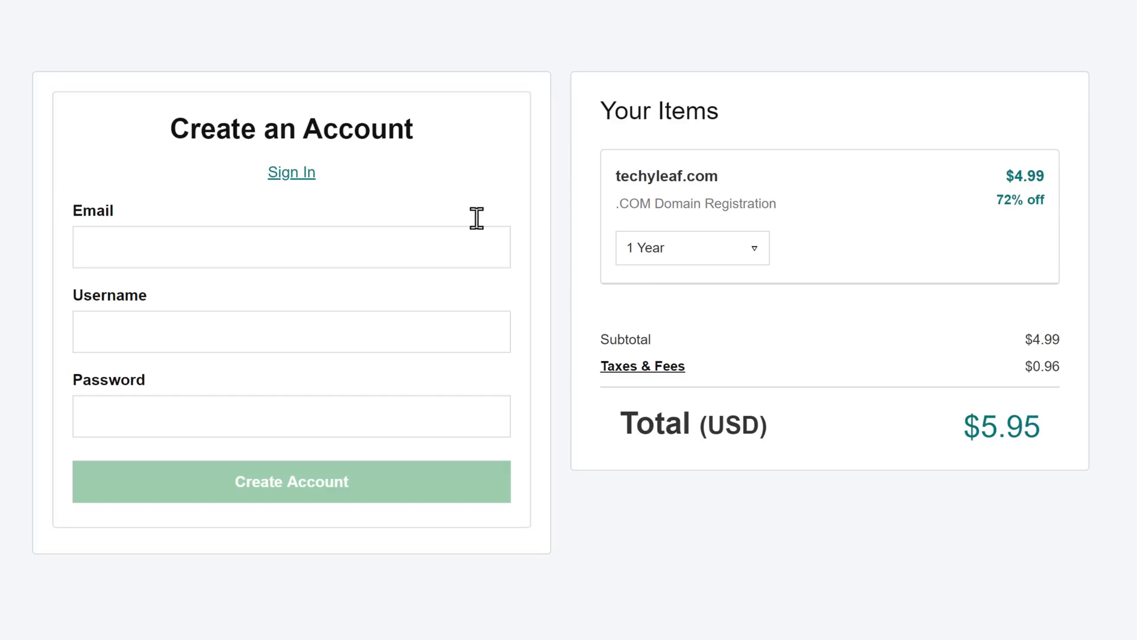
- Fill in the new account's e-mail address, username and password
left_click(182, 255)
key("Tab")
type("TechyLea")
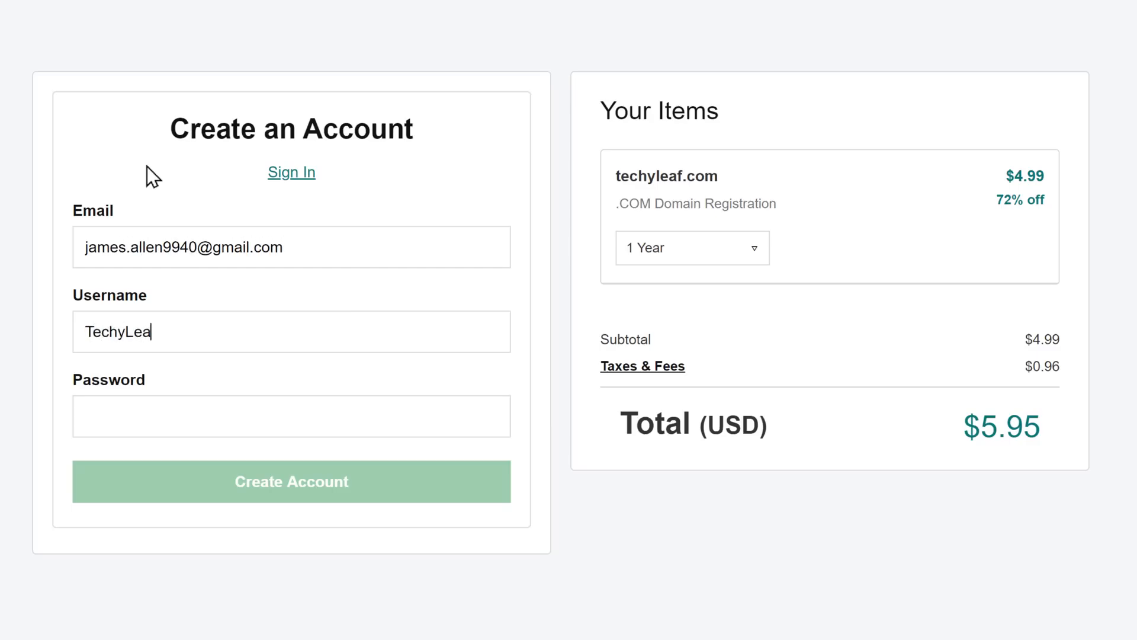
type("f")
key("Tab")
type("•••••••••")
key("Tab")
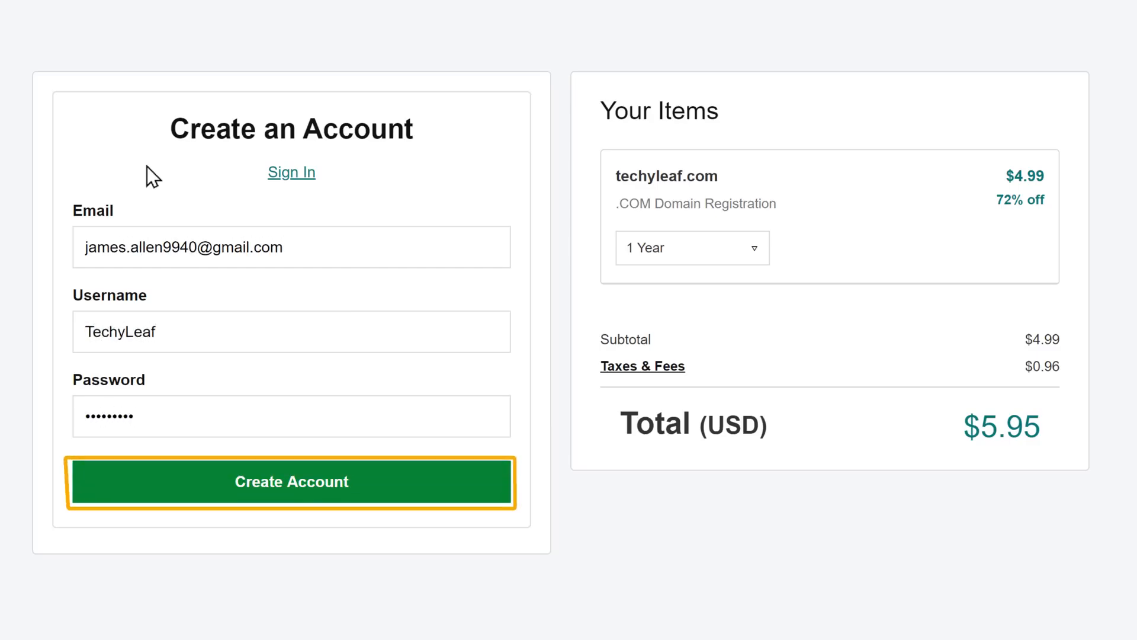
- Create the GoDaddy account, enter the card details and complete the $5.95 purchase
left_click(287, 509)
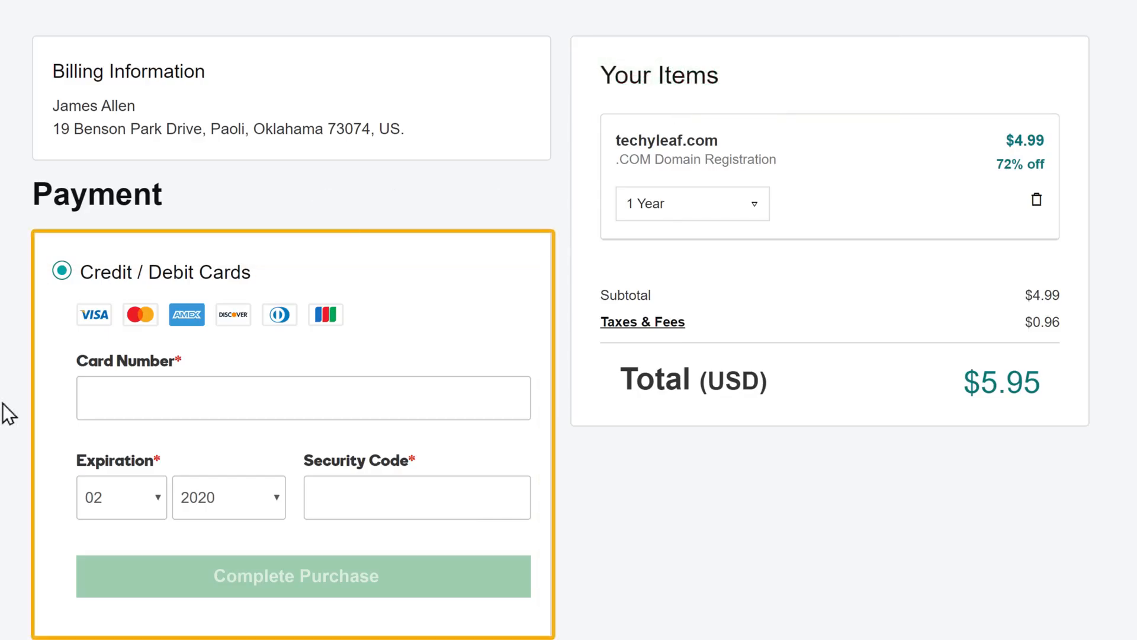
left_click(96, 397)
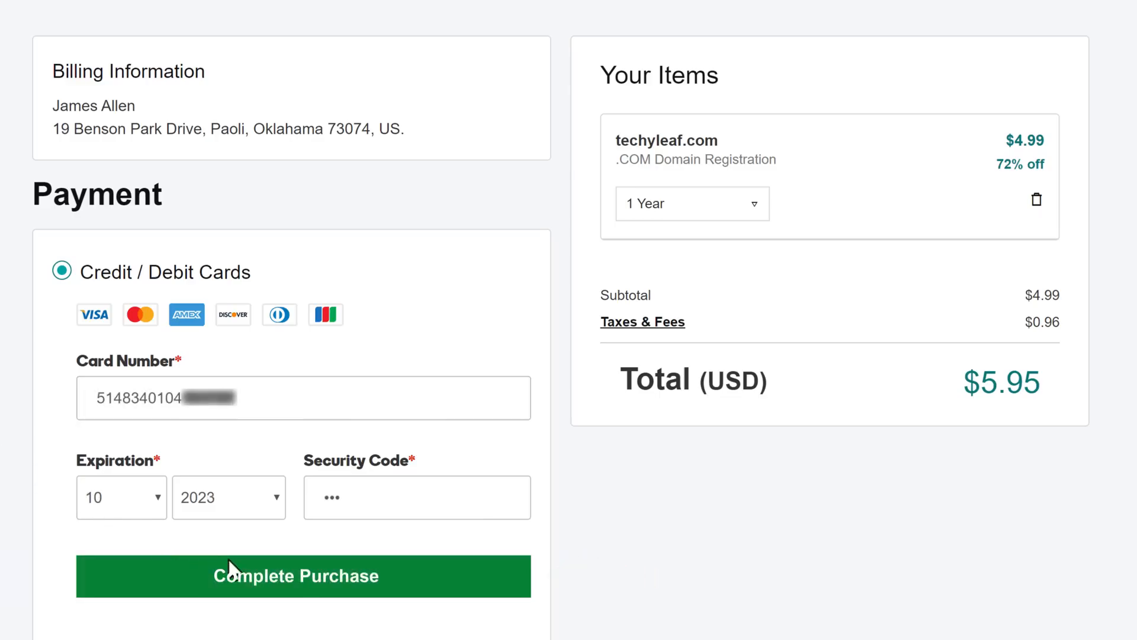
left_click(304, 595)
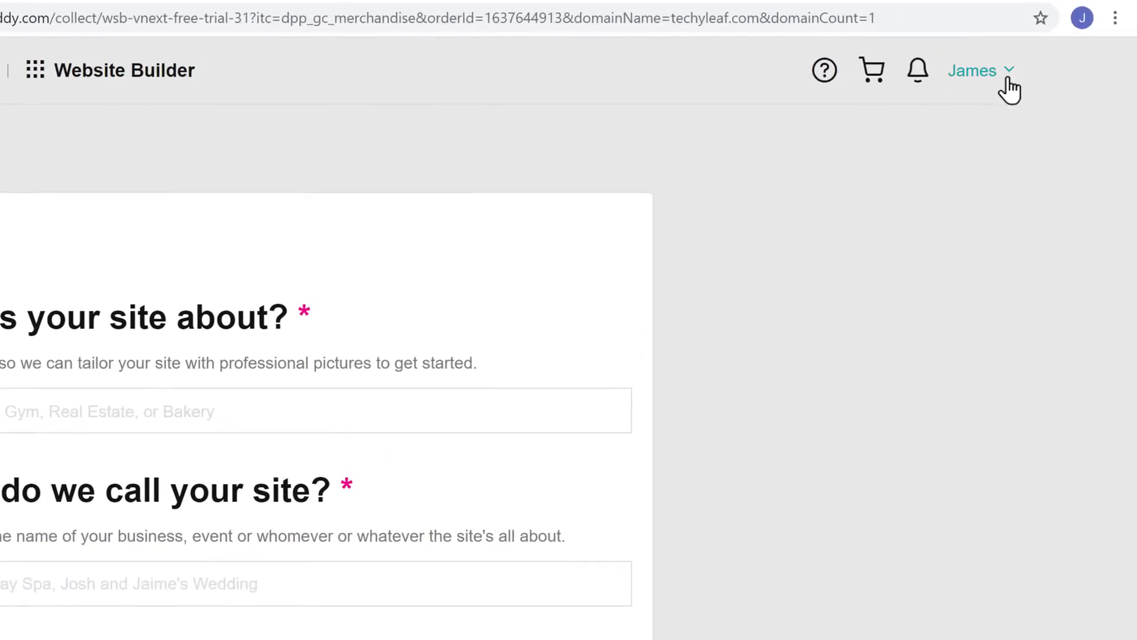
- Open My Products from the account menu to see techyleaf.com under Domains
left_click(1008, 79)
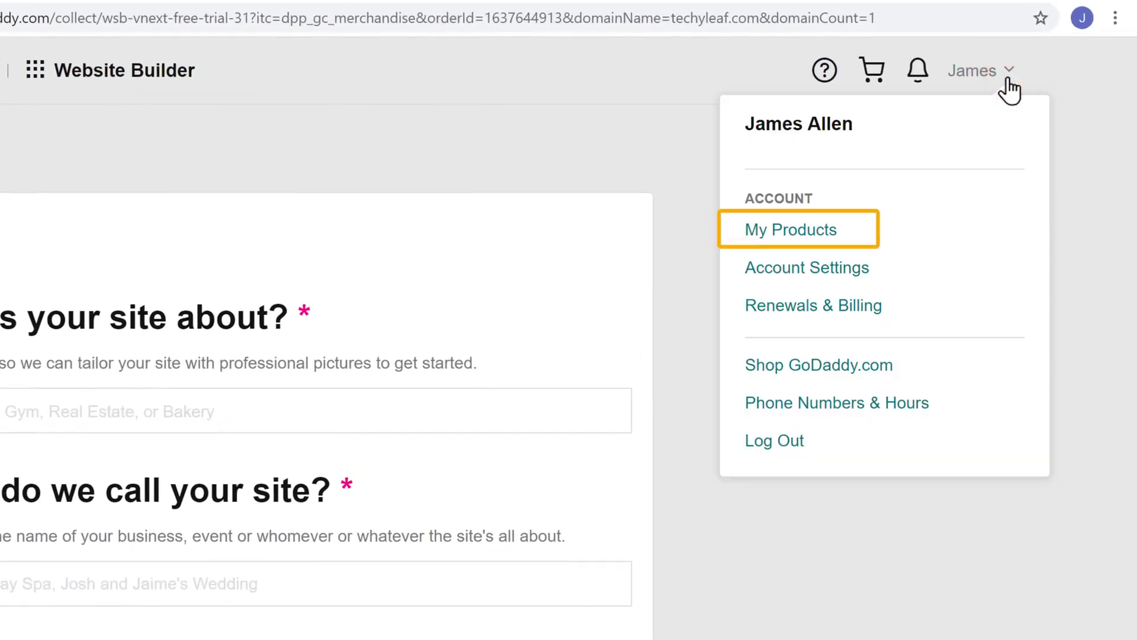
left_click(789, 237)
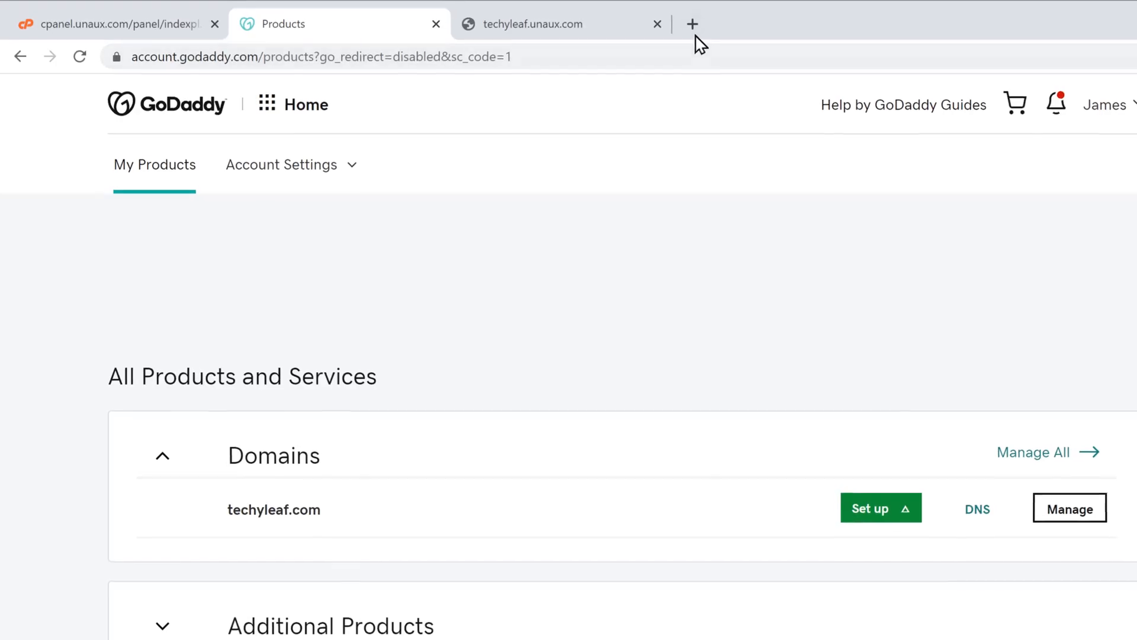
- Load techyleaf.com in a new Chrome tab
left_click(693, 24)
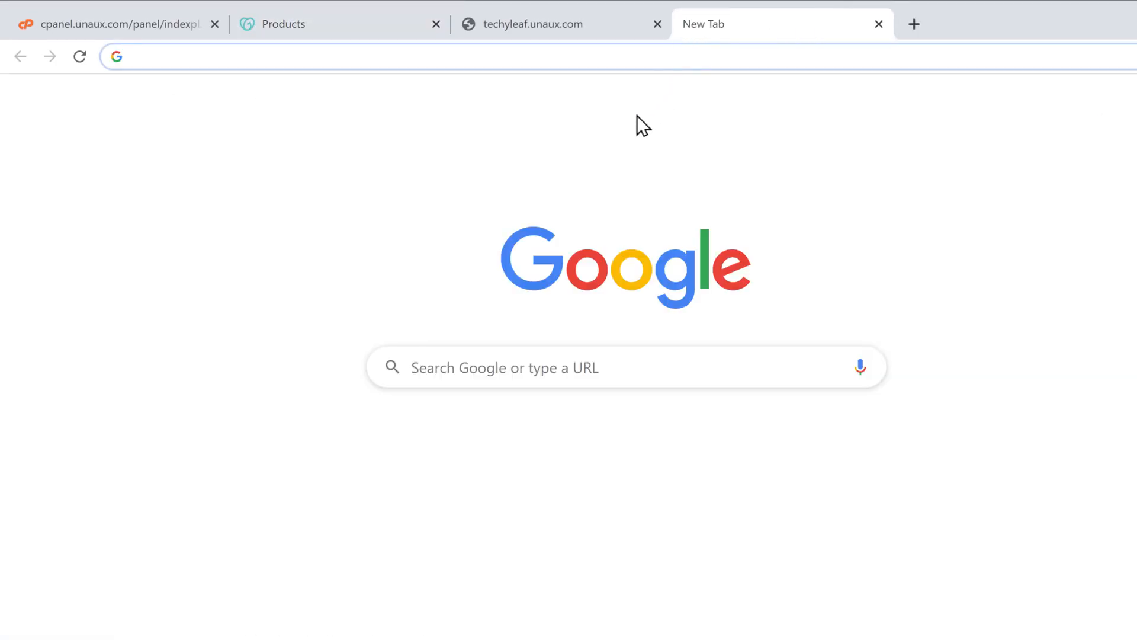
type("techyleaf.c")
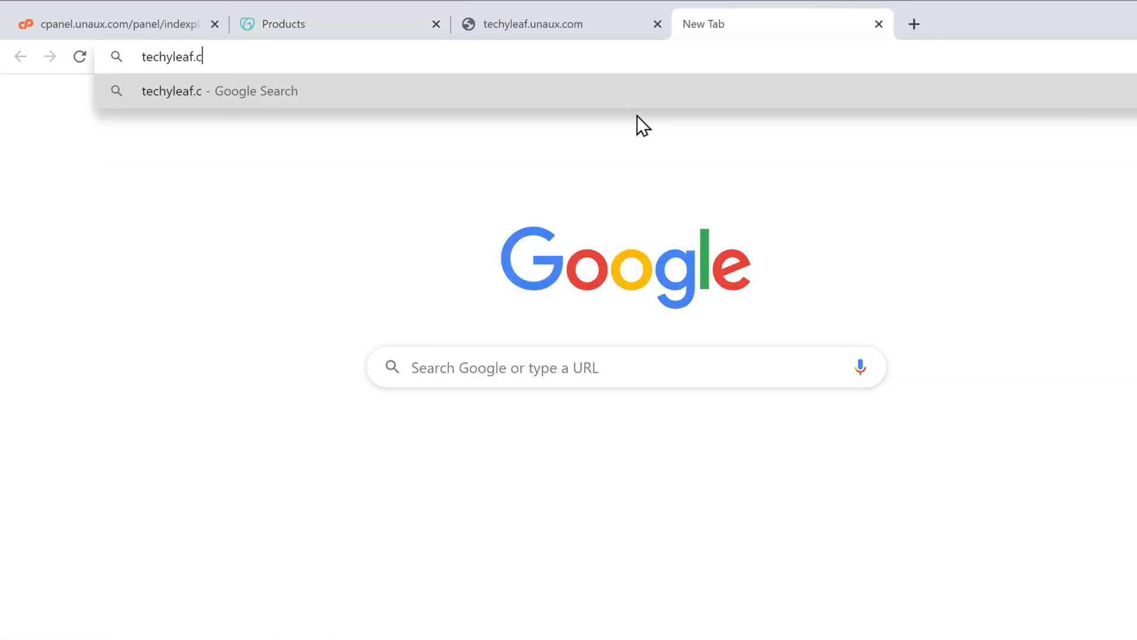
type("om")
key("Return")
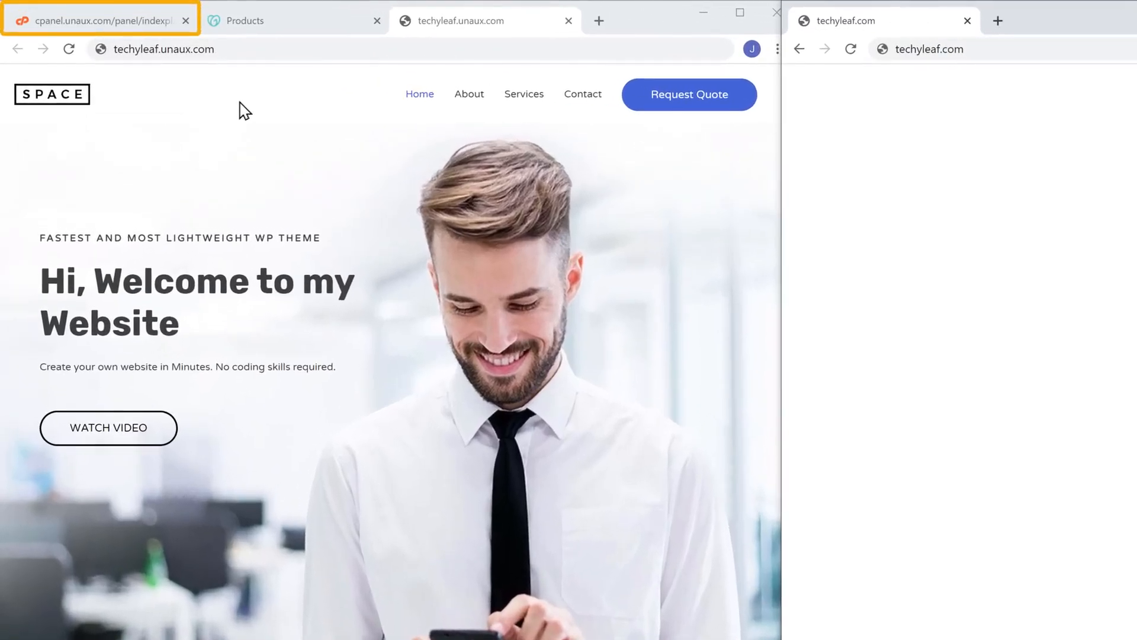
- In cPanel's Parked Domains, enter techyleaf.com as the domain to park
left_click(107, 23)
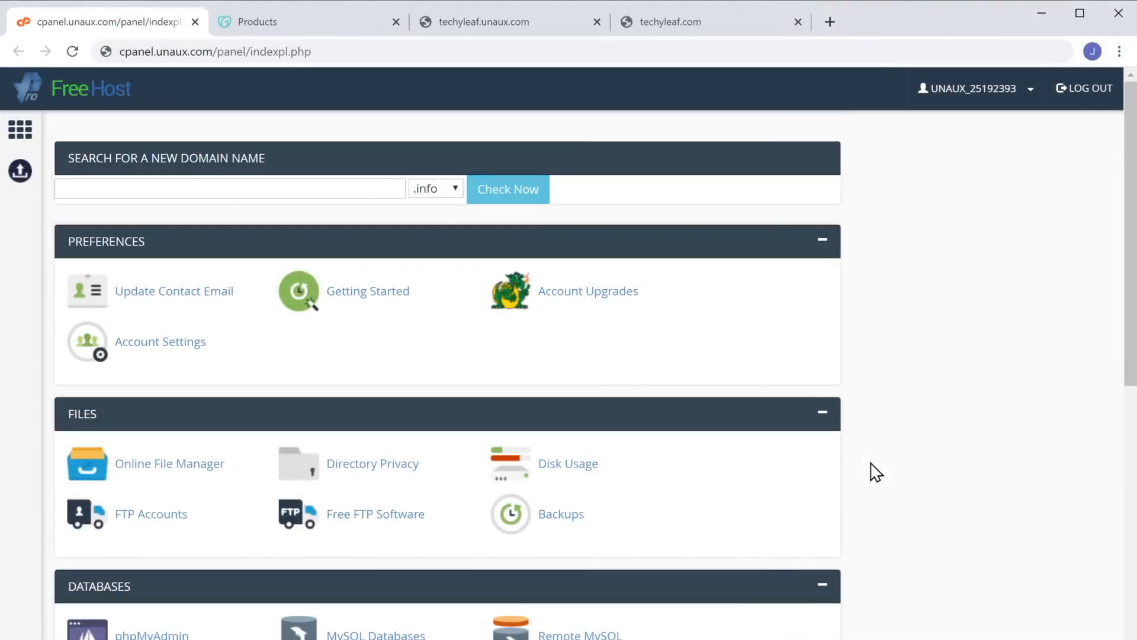
scroll(876, 472, "down", 6)
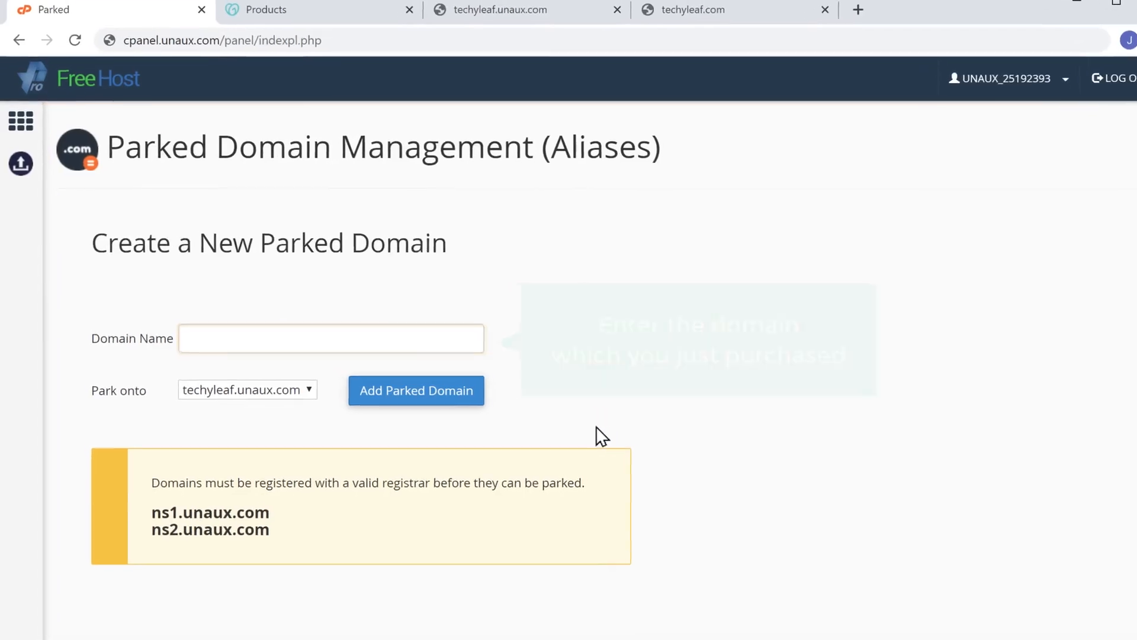
left_click(392, 330)
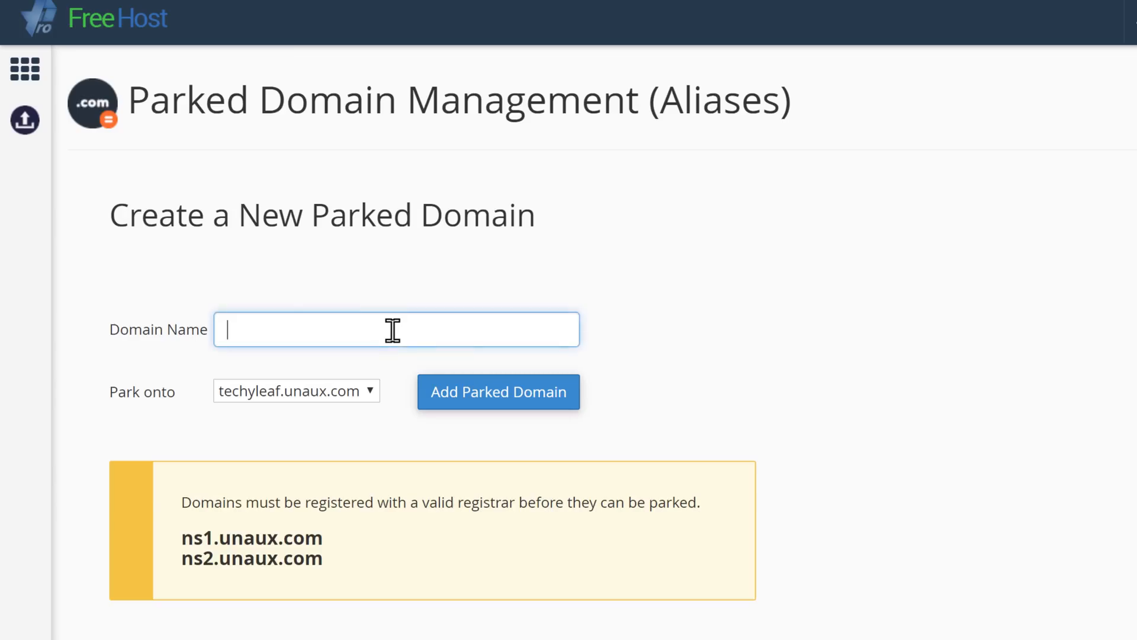
type("techyleaf.com")
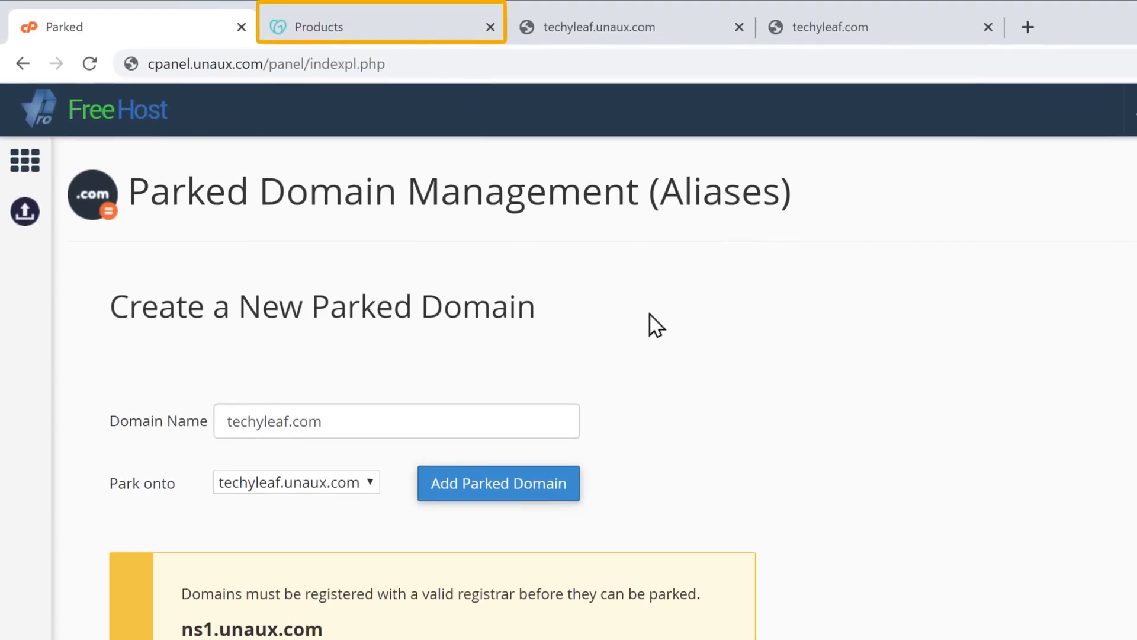
- Open techyleaf.com's DNS settings and choose to enter your own nameservers
left_click(358, 34)
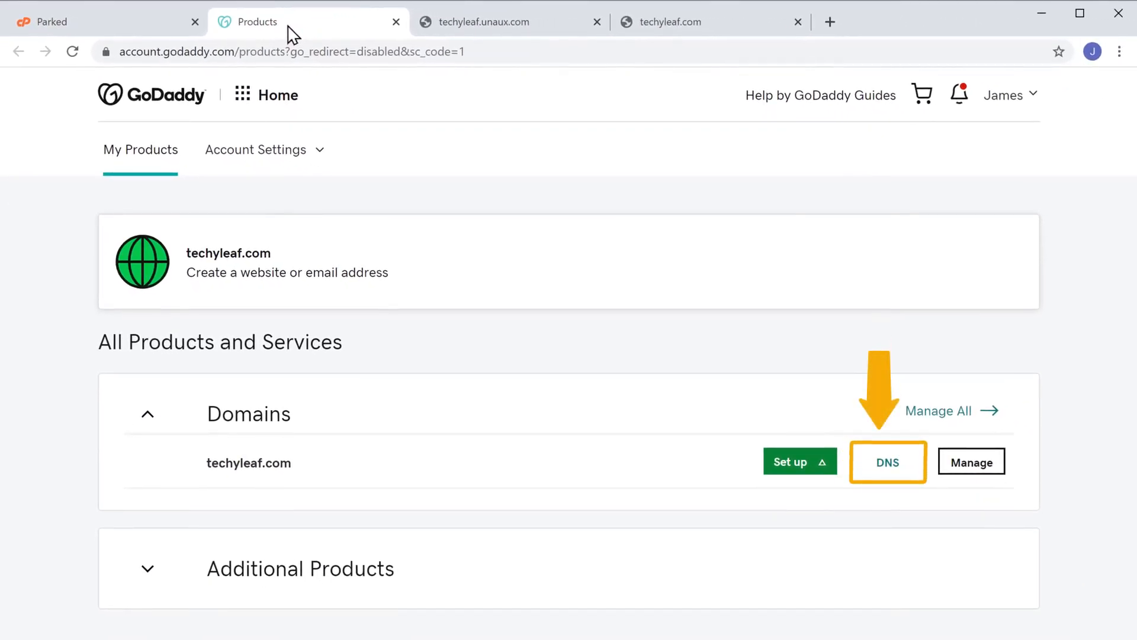
left_click(888, 468)
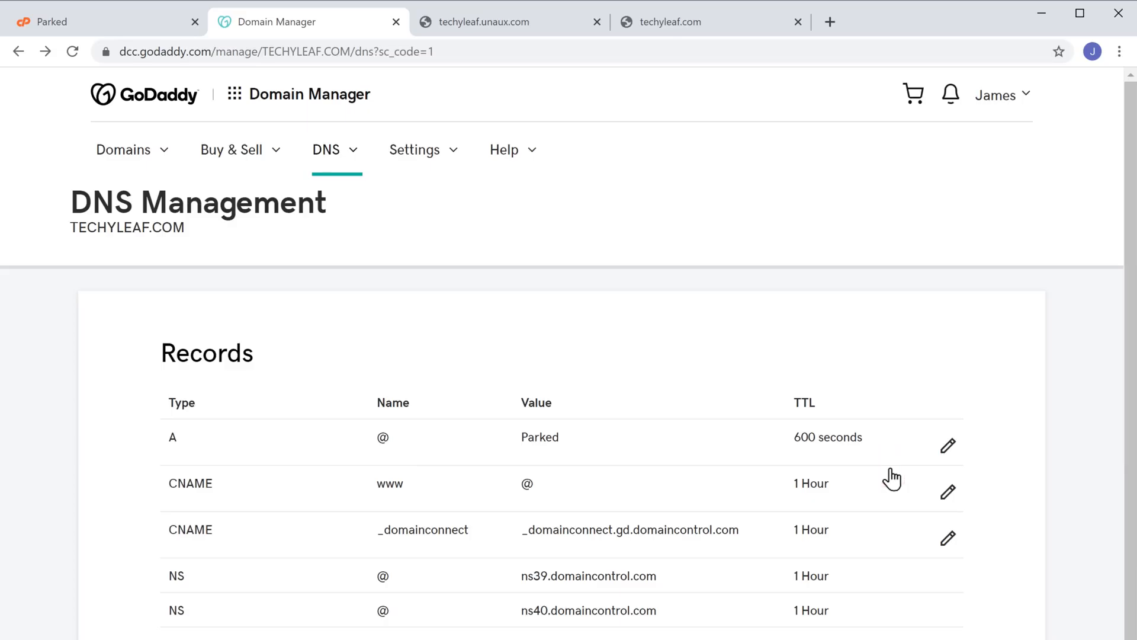
scroll(888, 478, "down", 5)
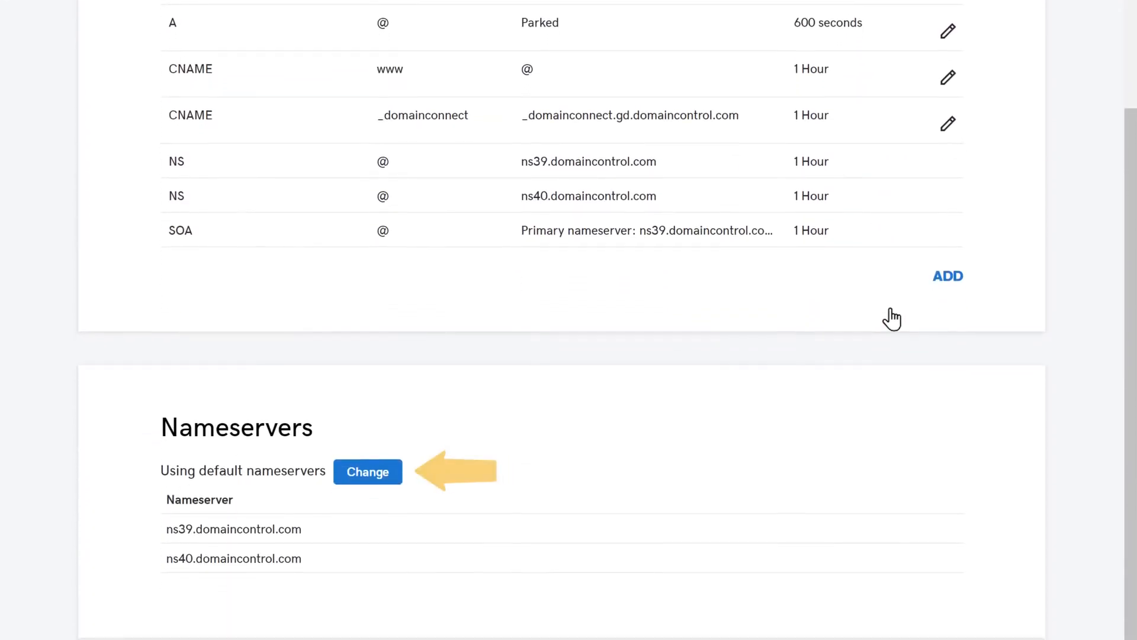
left_click(366, 477)
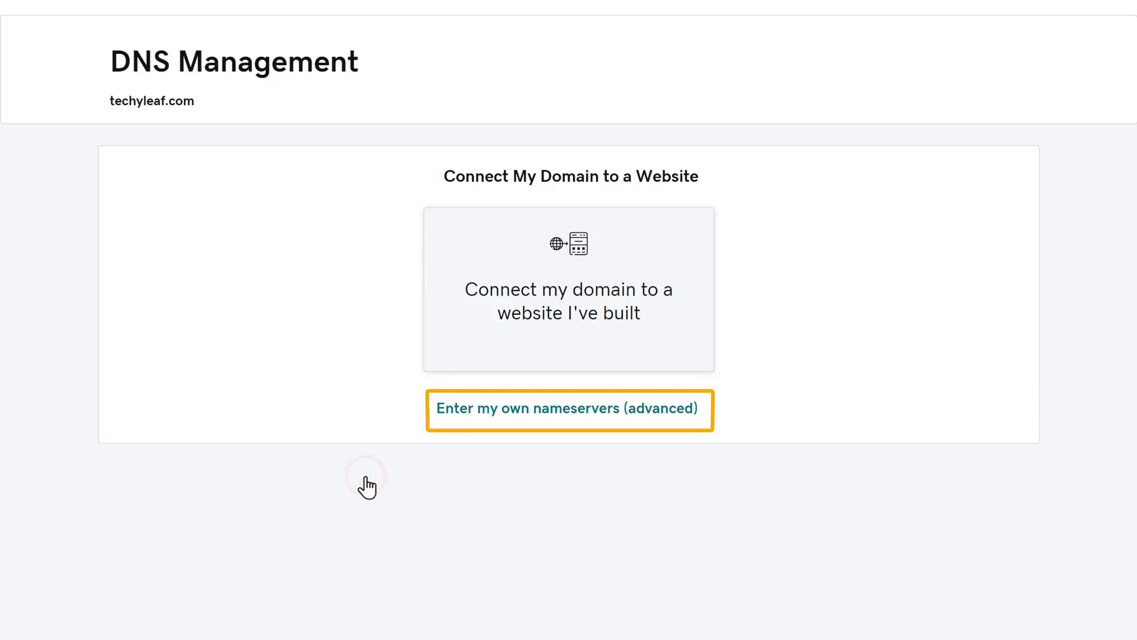
left_click(546, 418)
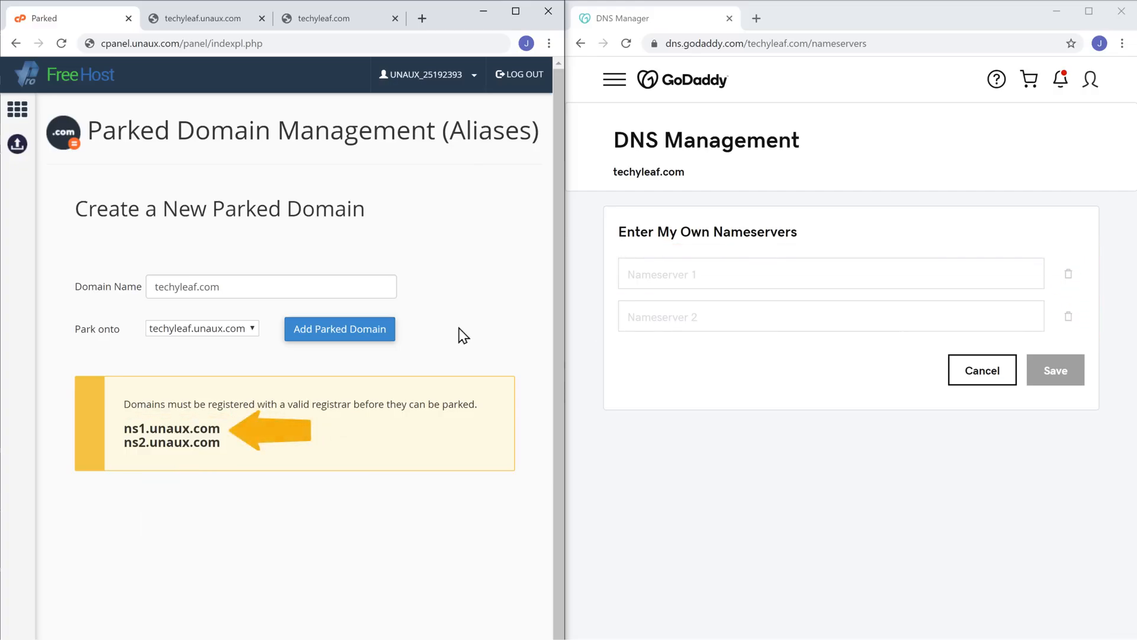
- Copy ns1.unaux.com from cPanel into GoDaddy's Nameserver 1 field
left_click_drag(124, 428, 217, 428)
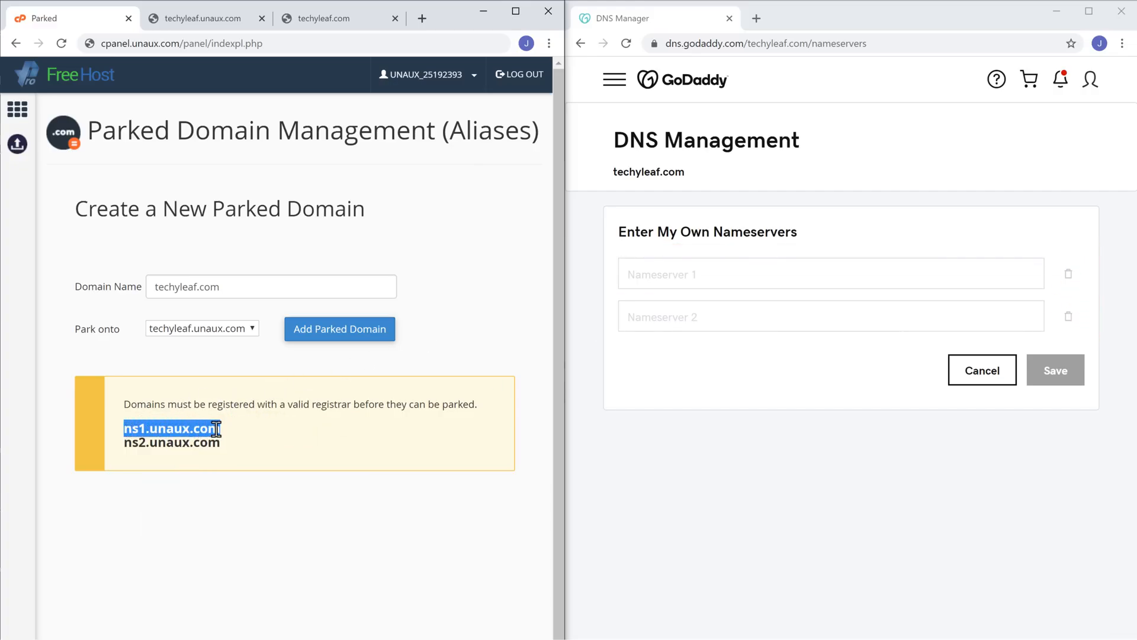
right_click(216, 429)
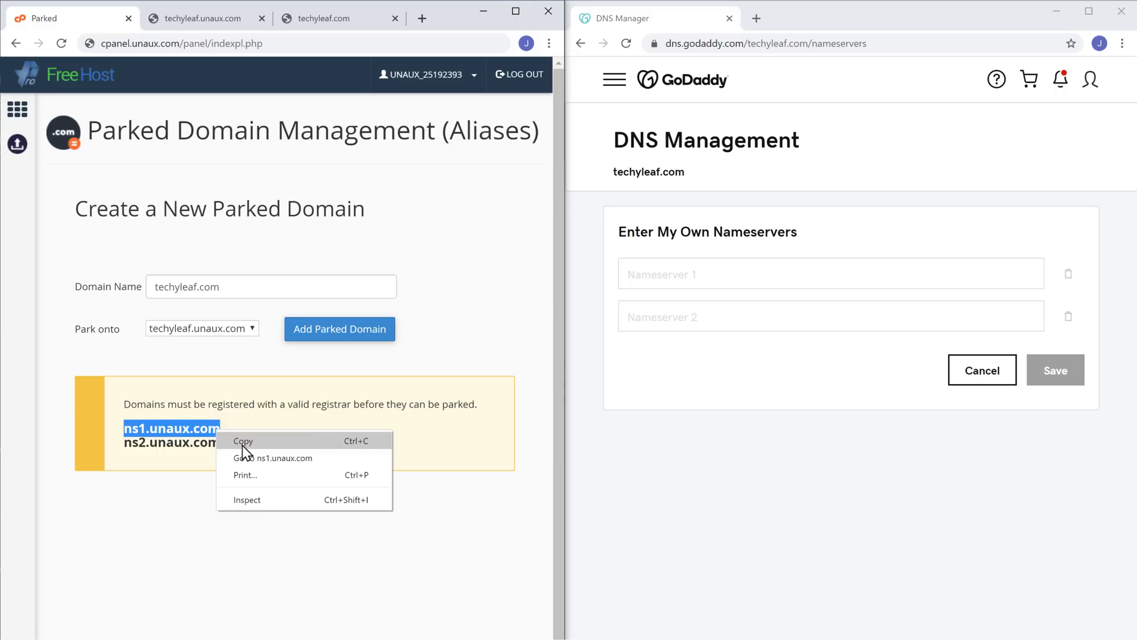
left_click(243, 444)
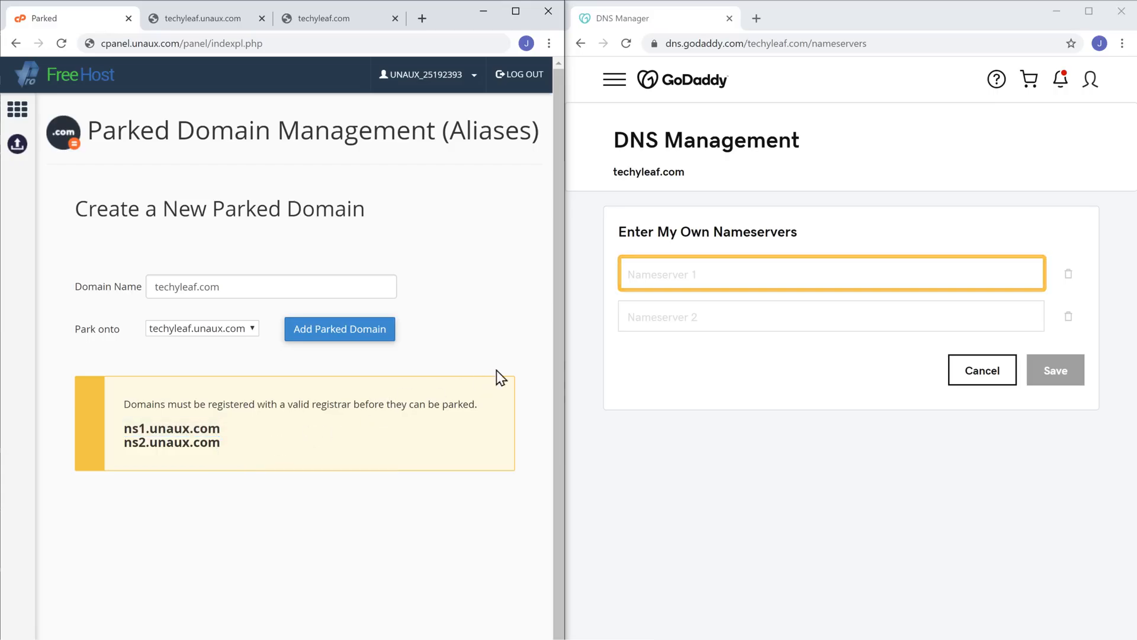
left_click(705, 274)
right_click(704, 274)
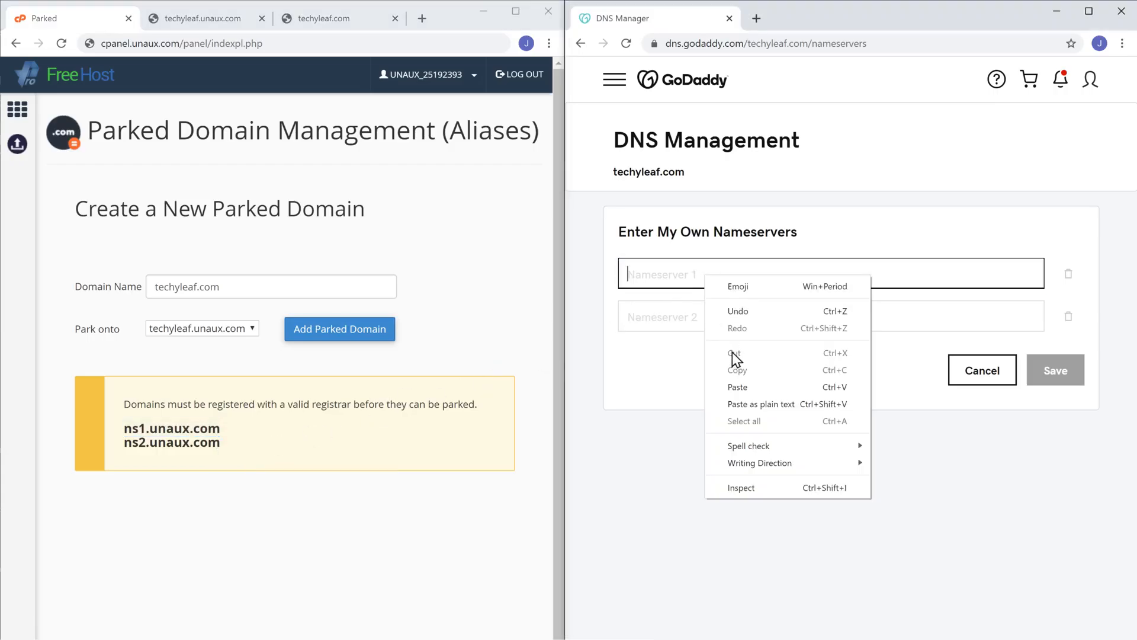
left_click(738, 389)
left_click(738, 390)
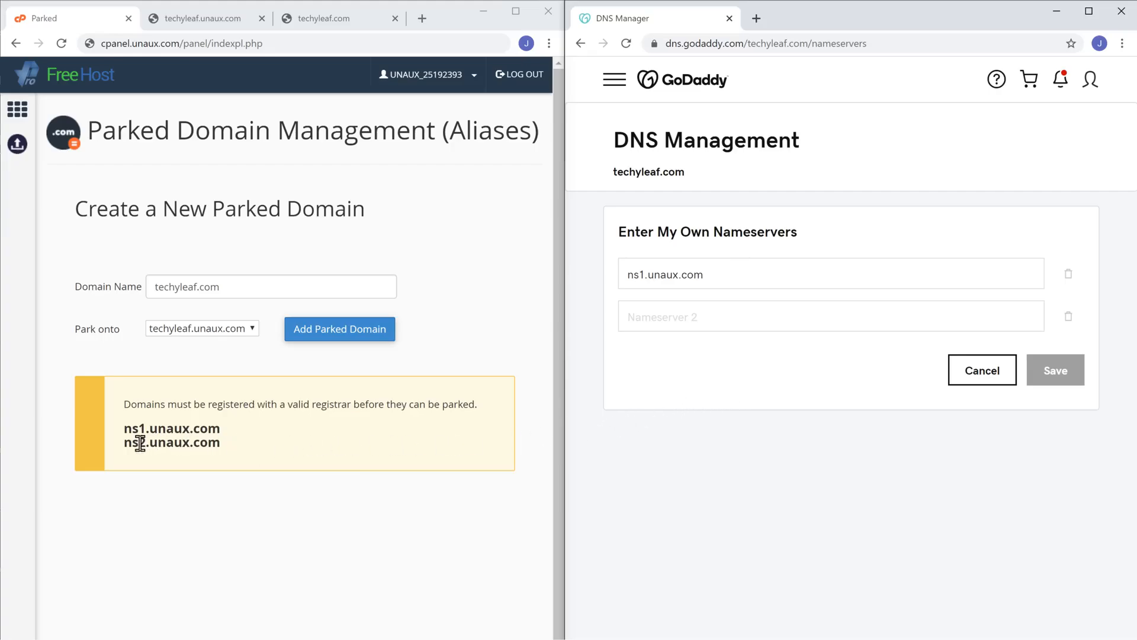
- Copy ns2.unaux.com into Nameserver 2 and save the custom nameservers
left_click_drag(123, 442, 206, 443)
right_click(218, 443)
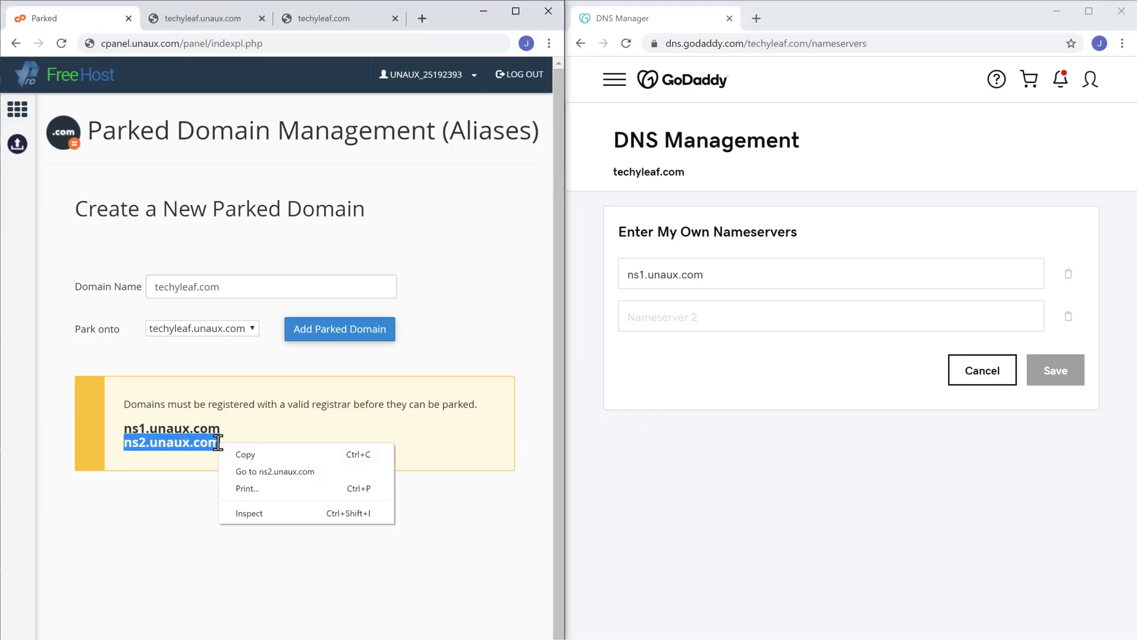
left_click(244, 460)
left_click(244, 460)
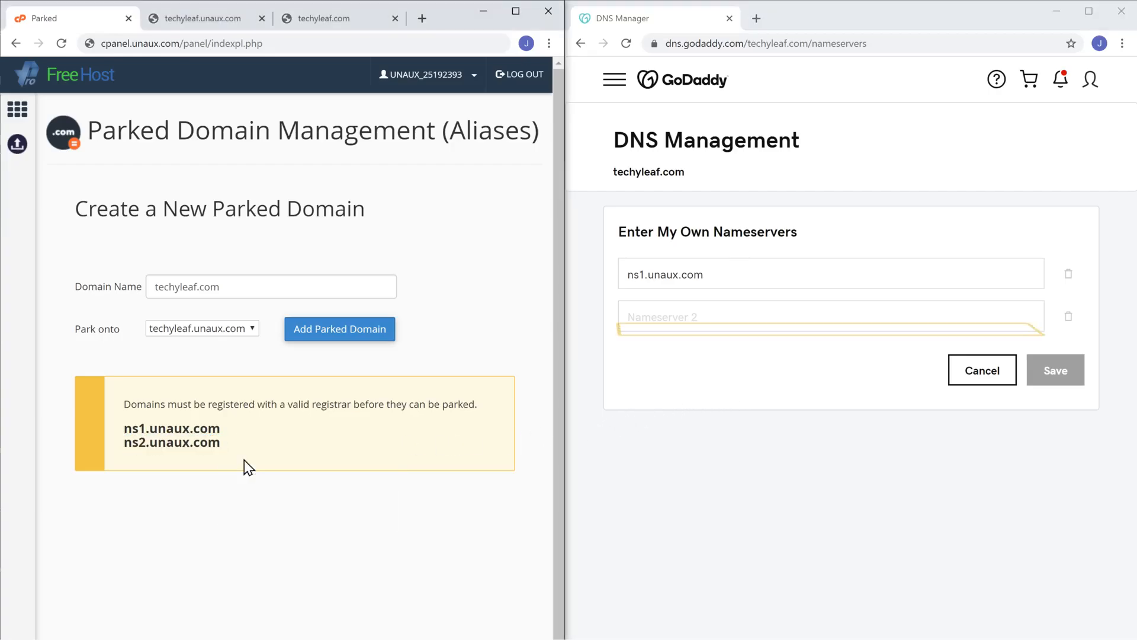
right_click(709, 318)
left_click(746, 436)
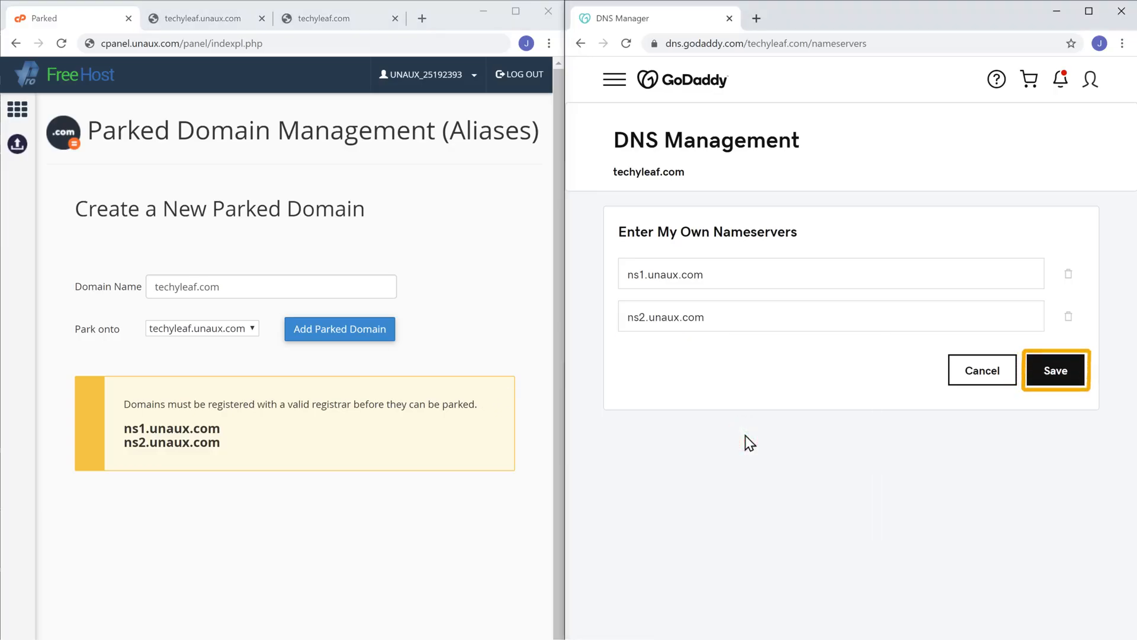
left_click(1052, 384)
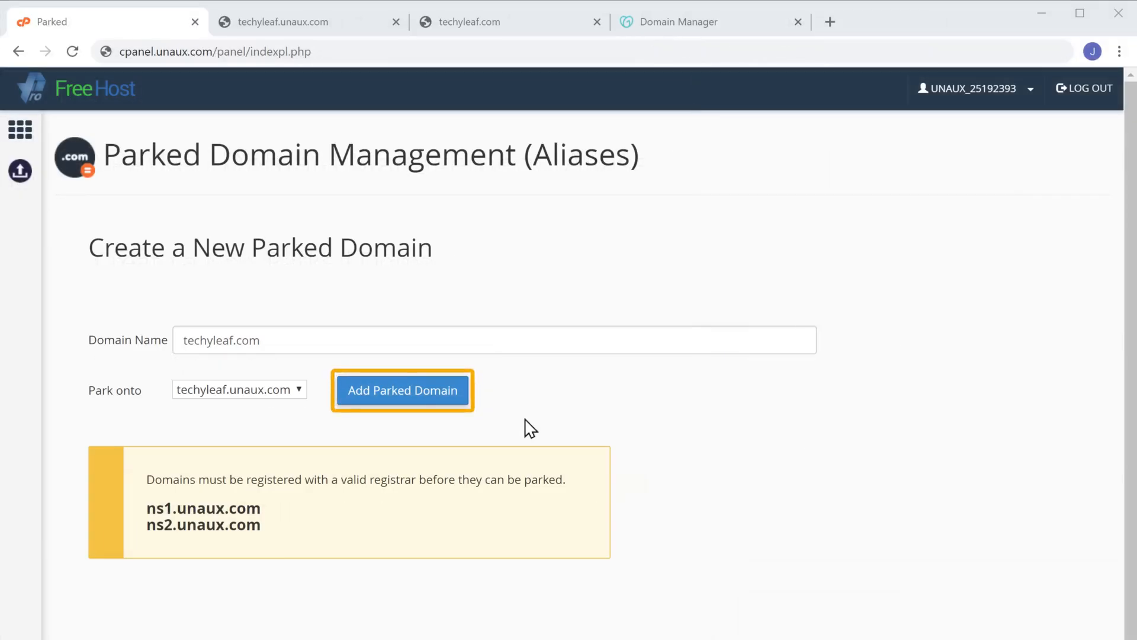
- Park techyleaf.com onto techyleaf.unaux.com, then copy the domain name from the parked list
left_click(389, 409)
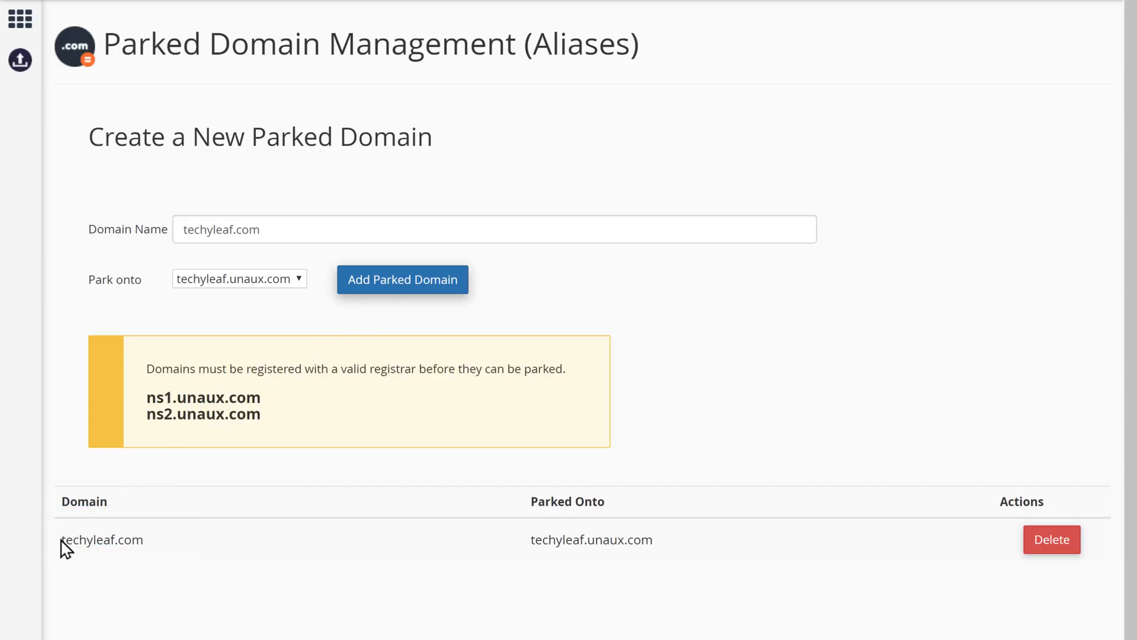
left_click_drag(62, 541, 138, 541)
right_click(144, 546)
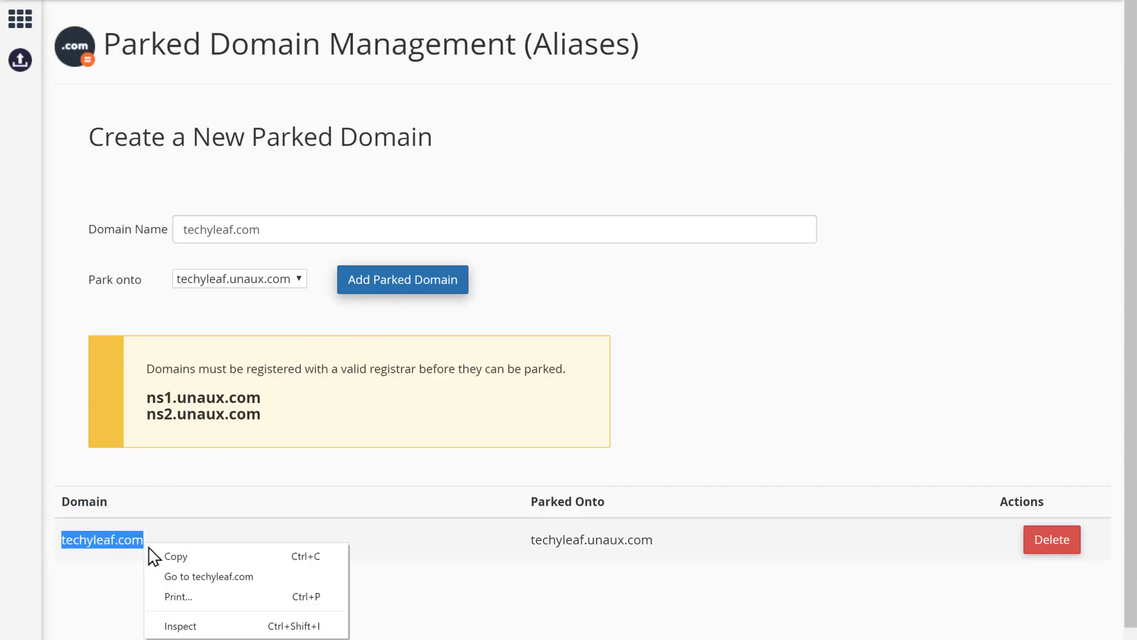
left_click(175, 557)
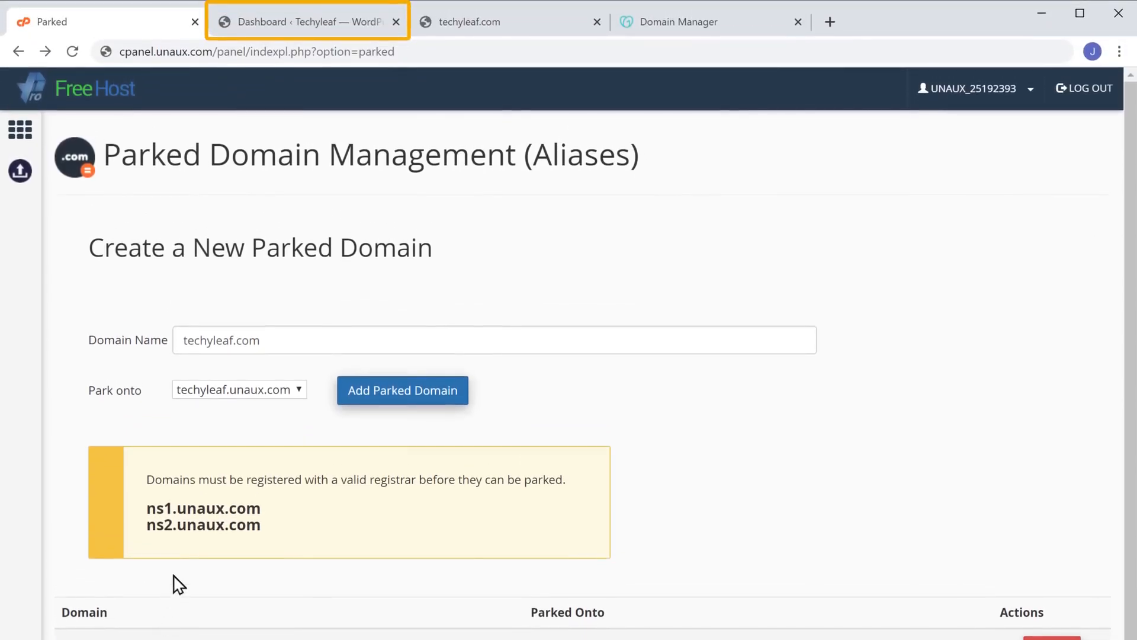
left_click(312, 41)
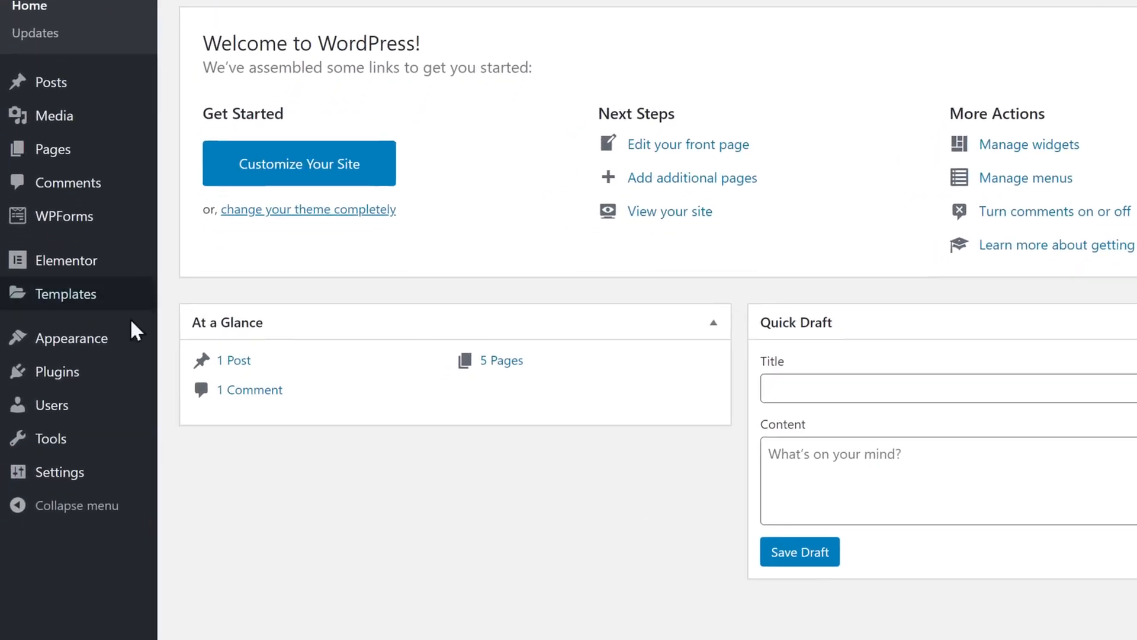
mouse_move(53, 553)
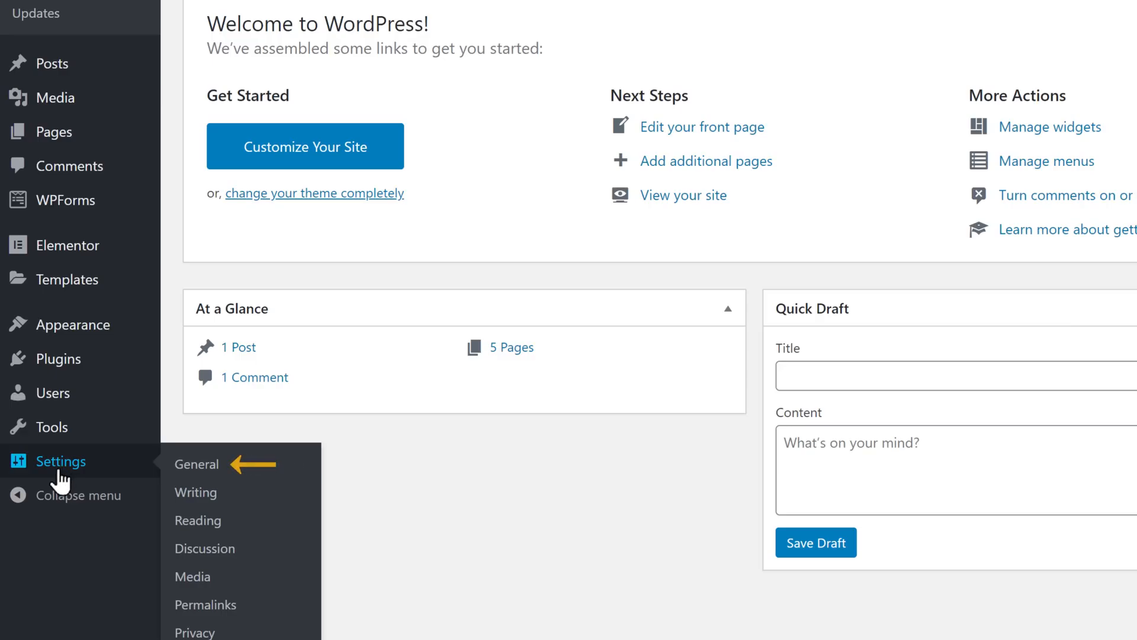
left_click(194, 474)
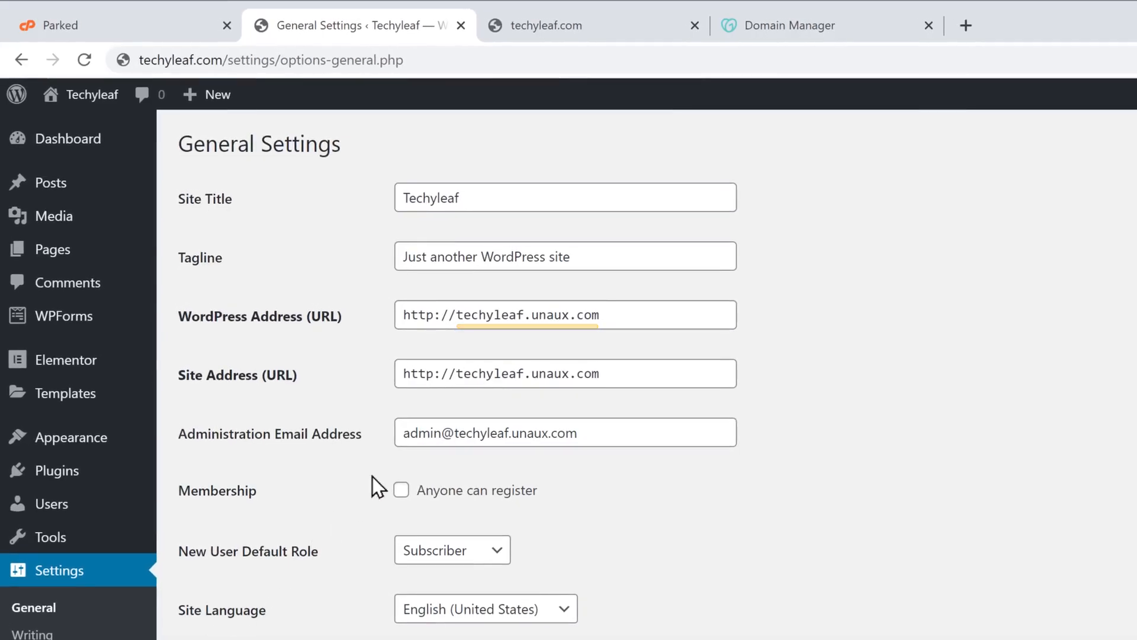
- Paste techyleaf.com over the unaux domain in both WordPress Address and Site Address
left_click_drag(456, 314, 607, 312)
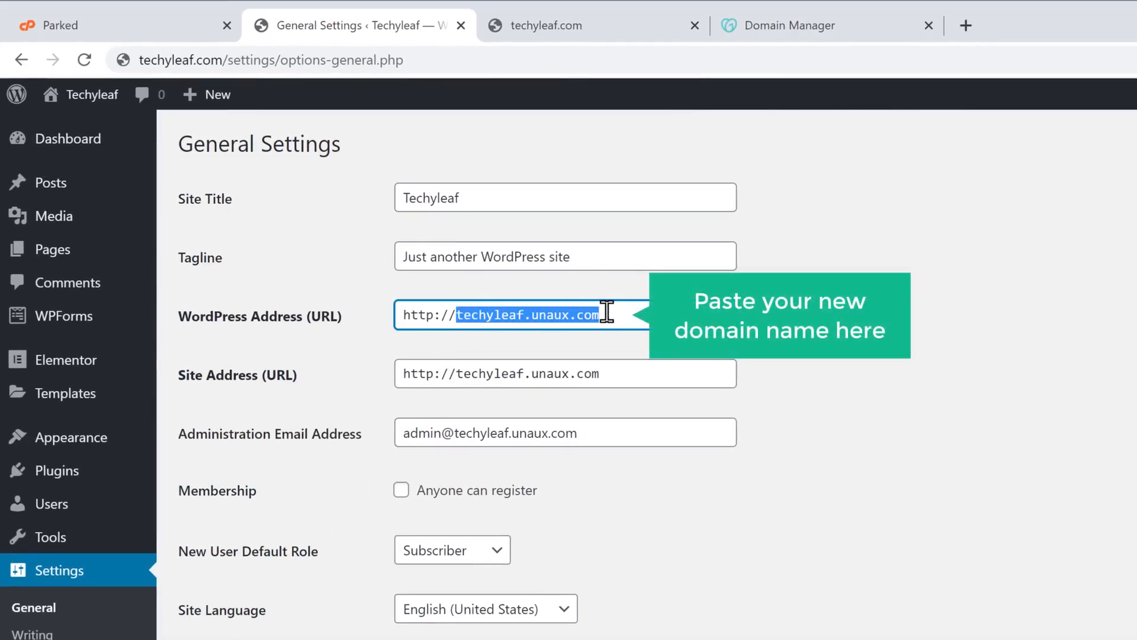
right_click(607, 312)
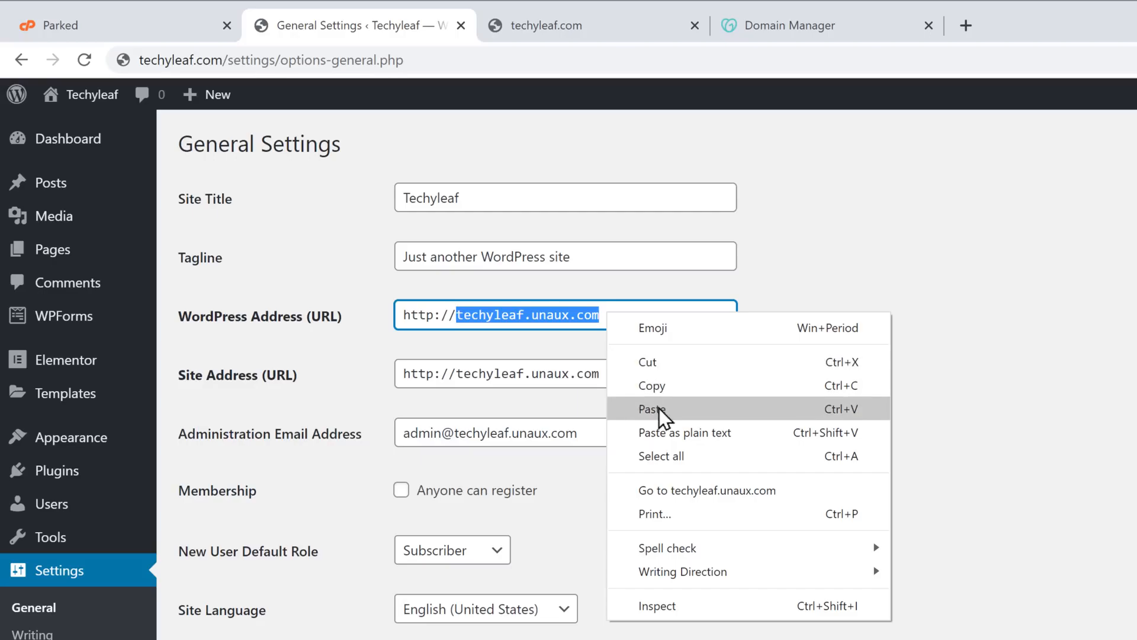
left_click(659, 407)
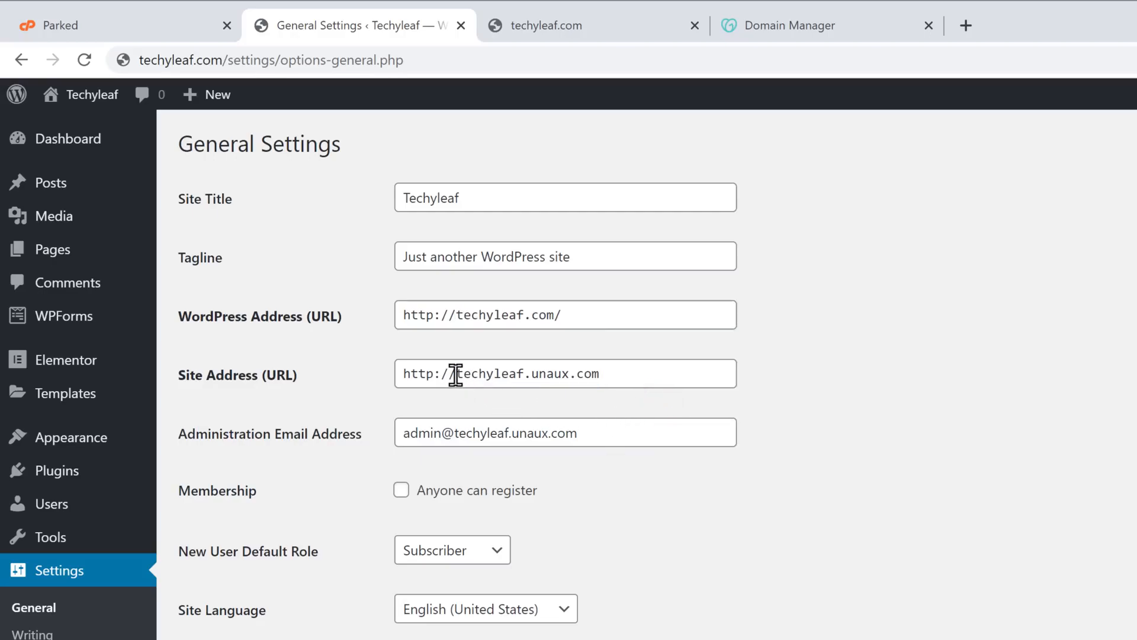
left_click_drag(456, 374, 603, 373)
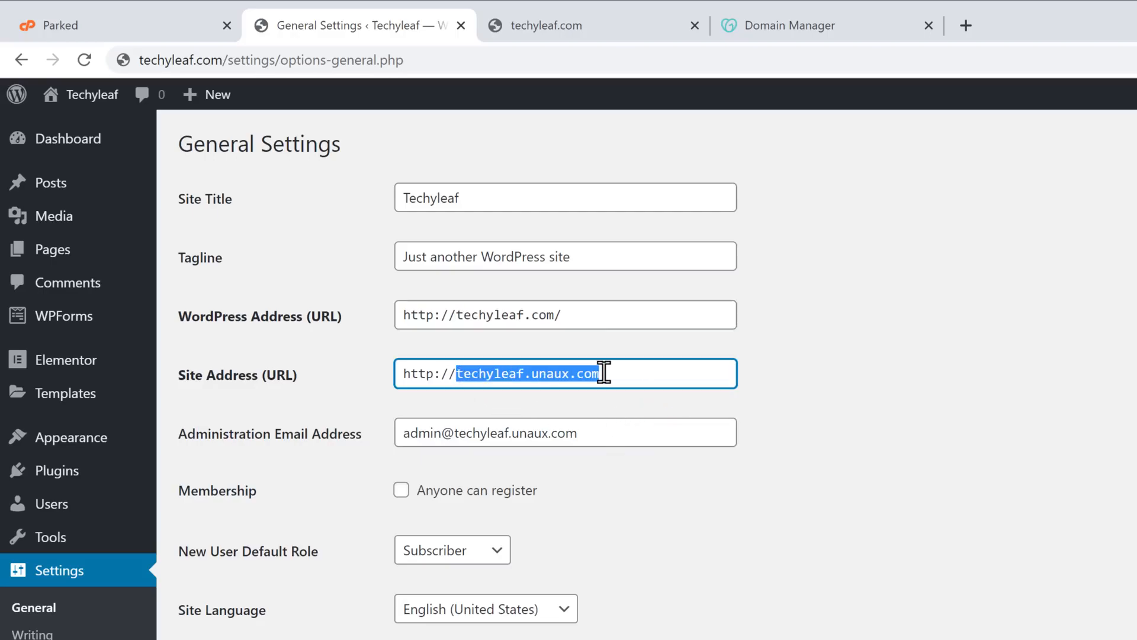
right_click(604, 373)
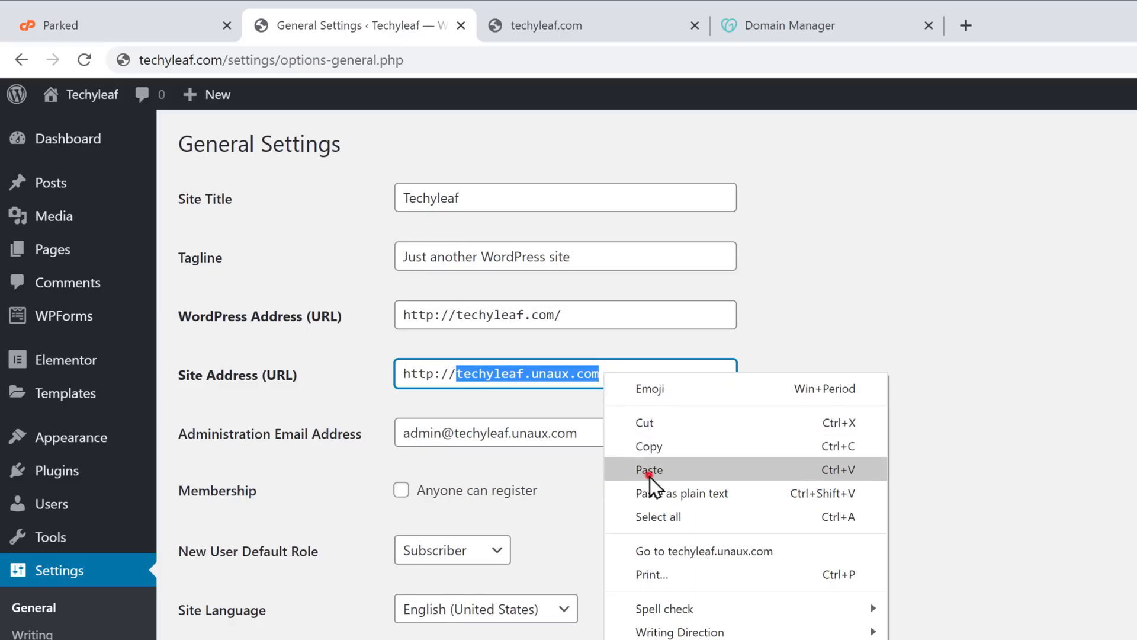
left_click(649, 470)
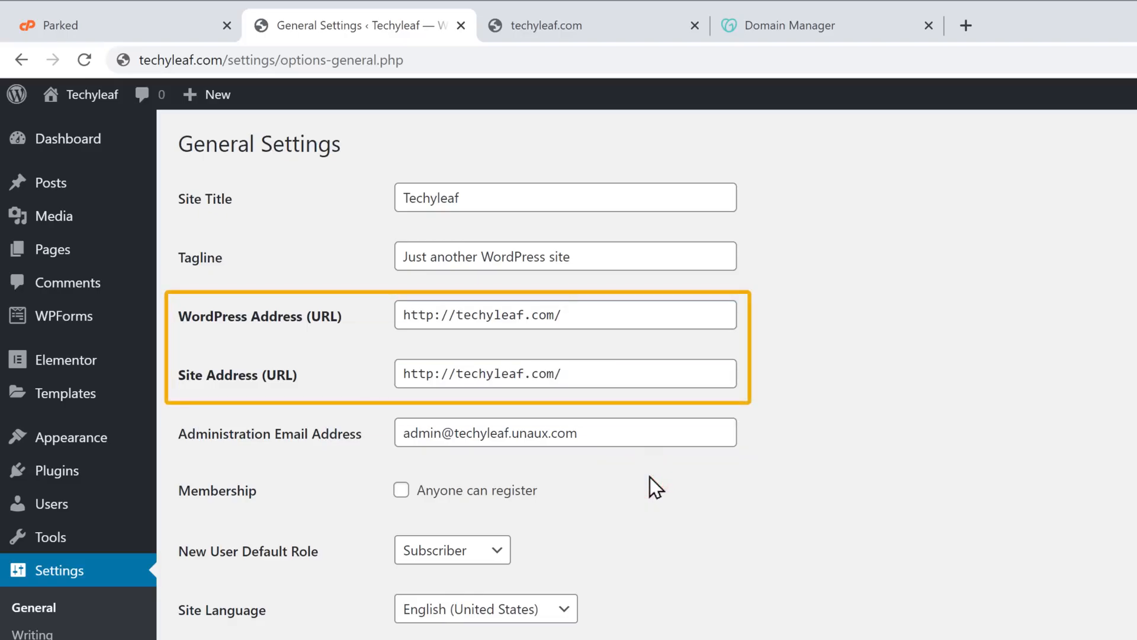
scroll(649, 477, "down", 3)
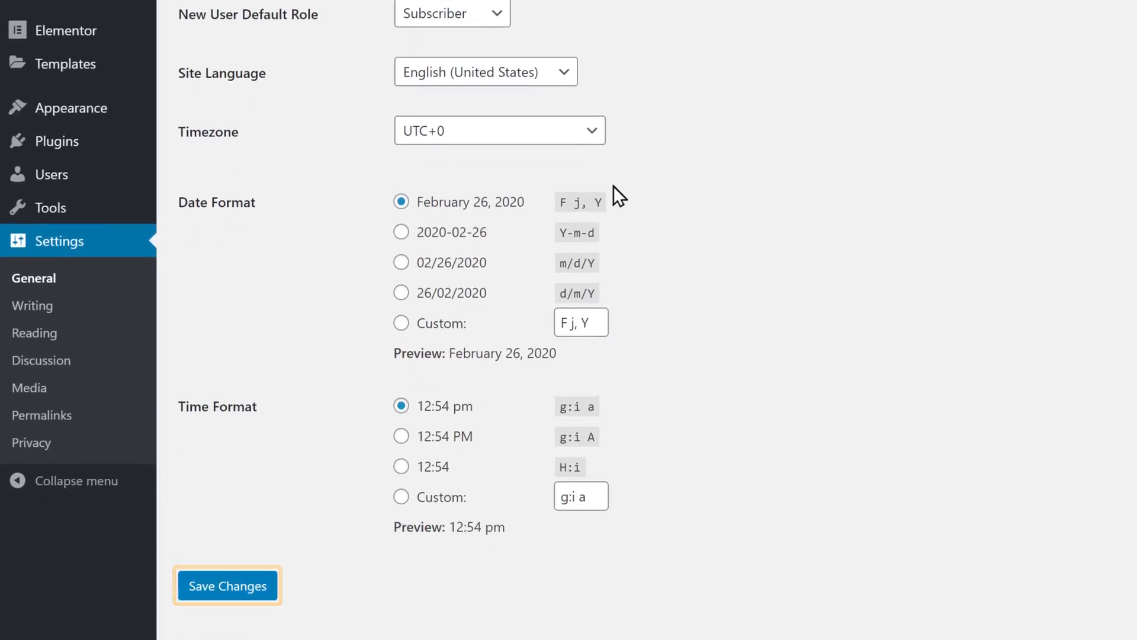
left_click(217, 595)
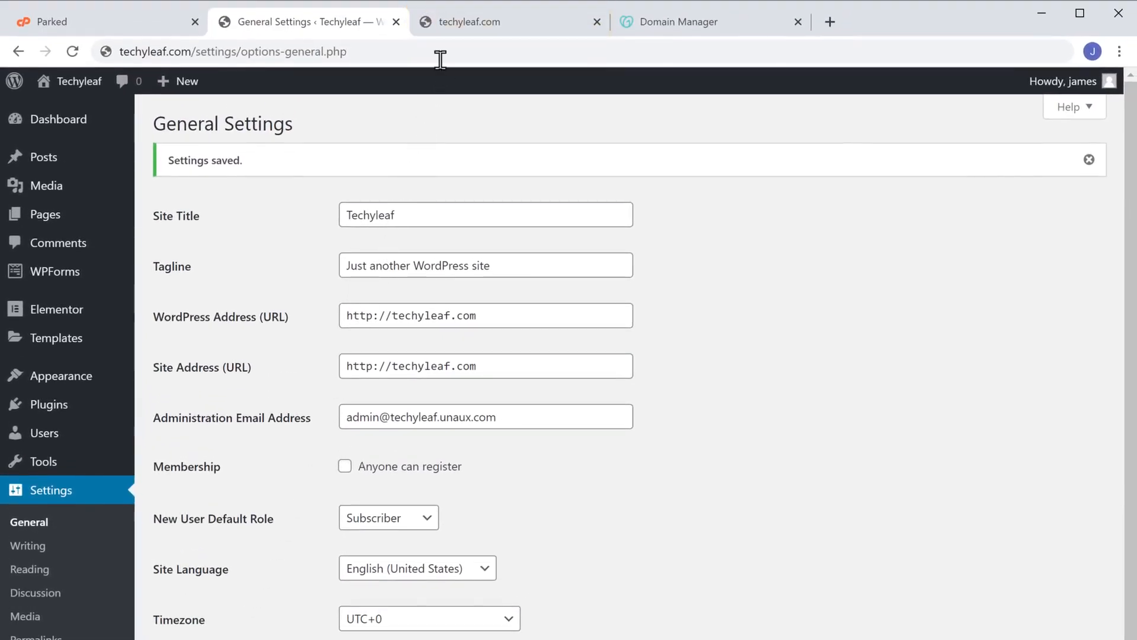
left_click(455, 27)
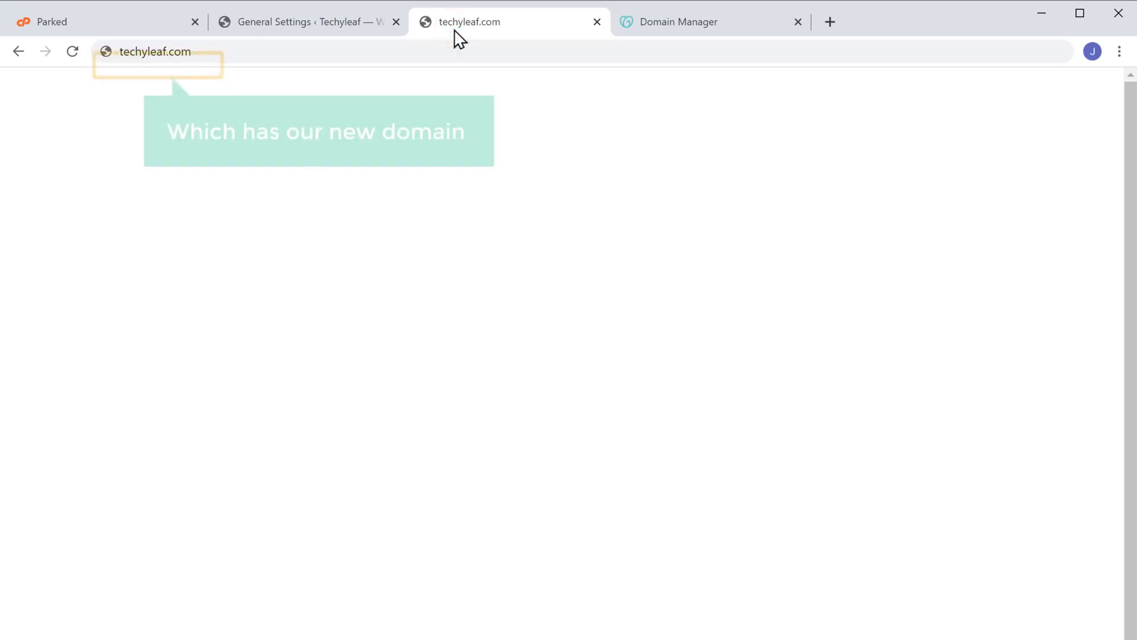